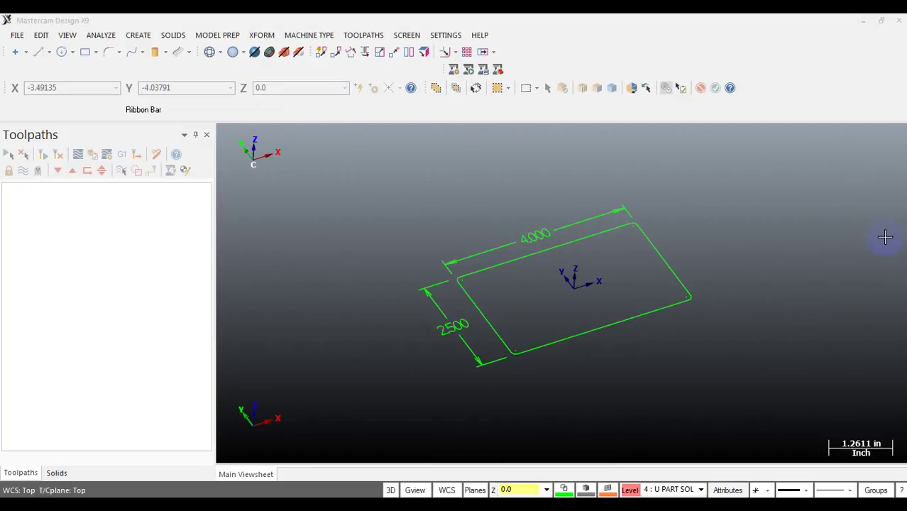
# Step: Examine the dimensioned rounded-rectangle wireframe from several angles
pyautogui.click(801, 175)
pyautogui.scroll(-1, 744, 211)
pyautogui.moveTo(747, 213); pyautogui.dragTo(752, 192, button='middle')
pyautogui.moveTo(706, 217)
pyautogui.mouseDown(button='middle')
pyautogui.moveTo(717, 231)
pyautogui.moveTo(700, 225)
pyautogui.moveTo(700, 244)
pyautogui.mouseUp(button='middle')
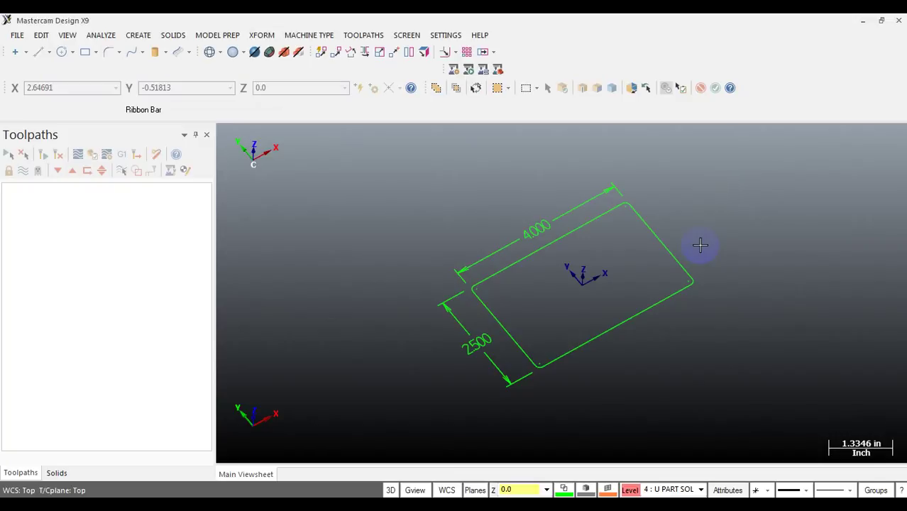
pyautogui.moveTo(646, 324); pyautogui.dragTo(606, 310, button='middle')
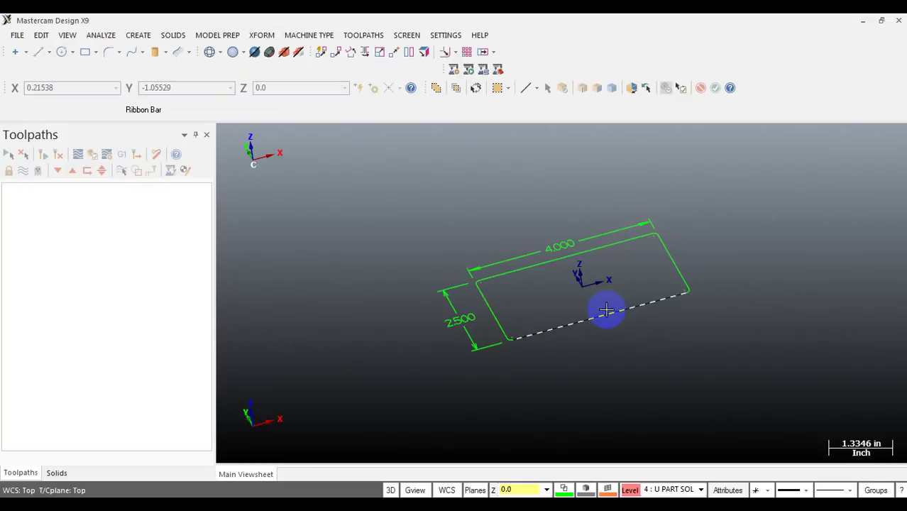
pyautogui.click(605, 309)
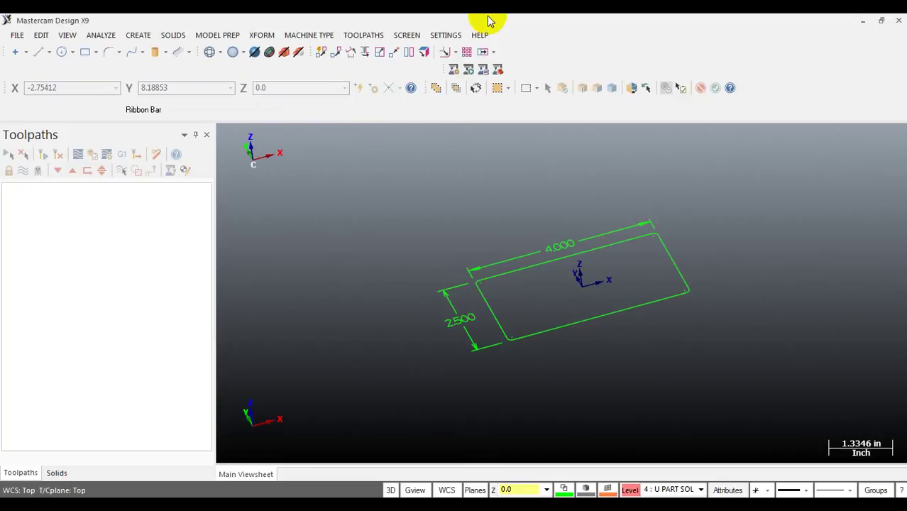
pyautogui.scroll(-1, 557, 264)
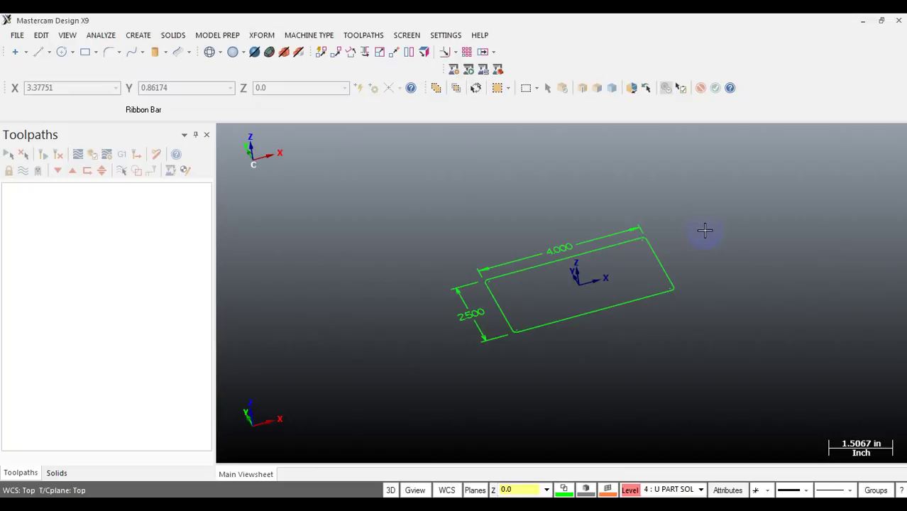
pyautogui.moveTo(660, 316); pyautogui.dragTo(688, 337, button='middle')
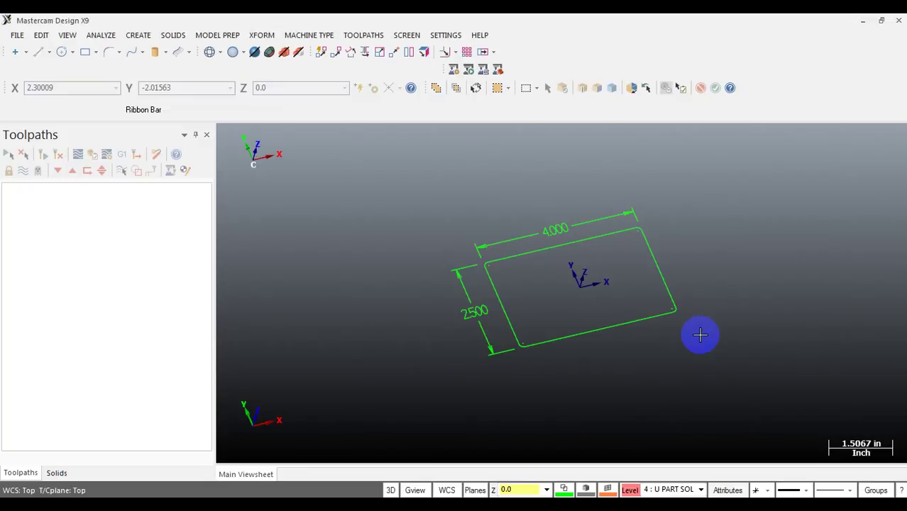
pyautogui.scroll(3, 700, 335)
pyautogui.moveTo(672, 241); pyautogui.dragTo(652, 249, button='middle')
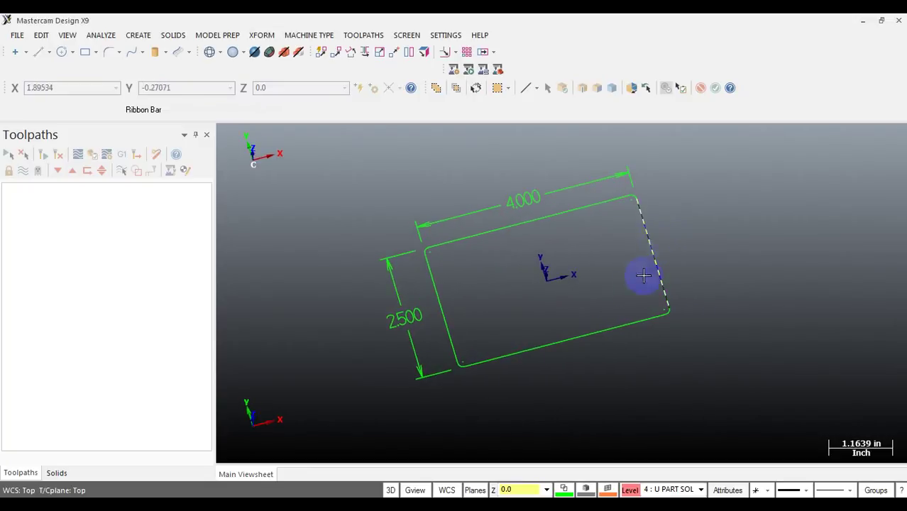
pyautogui.moveTo(637, 319)
pyautogui.mouseDown(button='middle')
pyautogui.moveTo(644, 298)
pyautogui.moveTo(662, 299)
pyautogui.mouseUp(button='middle')
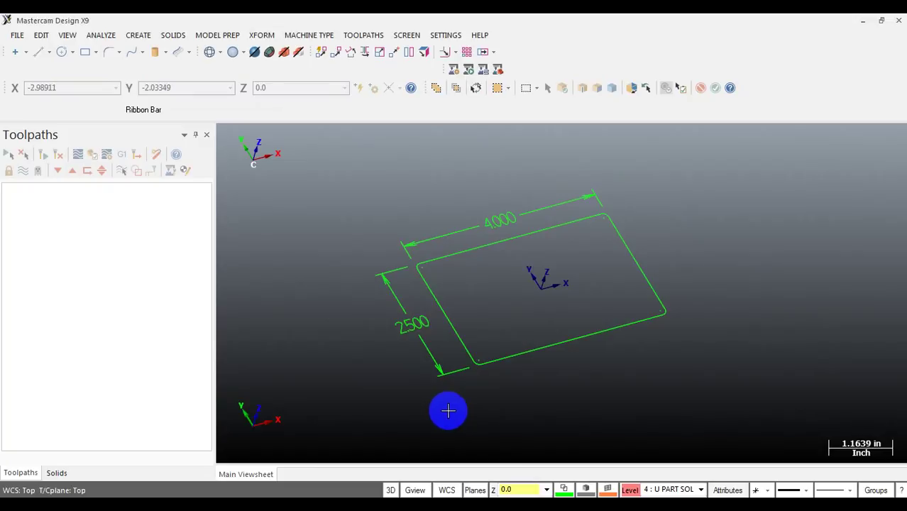
pyautogui.moveTo(473, 348); pyautogui.dragTo(423, 293, button='middle')
pyautogui.scroll(-1, 429, 222)
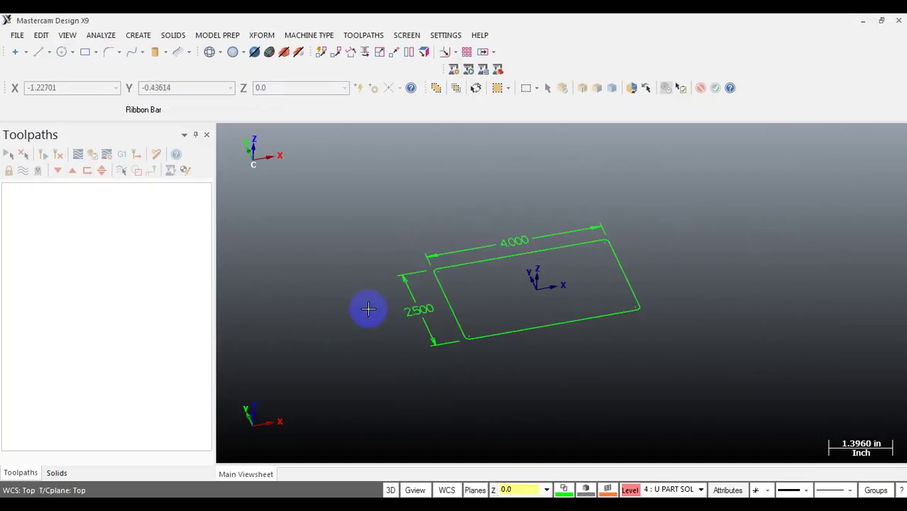
pyautogui.moveTo(584, 297)
pyautogui.mouseDown(button='middle')
pyautogui.moveTo(551, 297)
pyautogui.moveTo(572, 301)
pyautogui.mouseUp(button='middle')
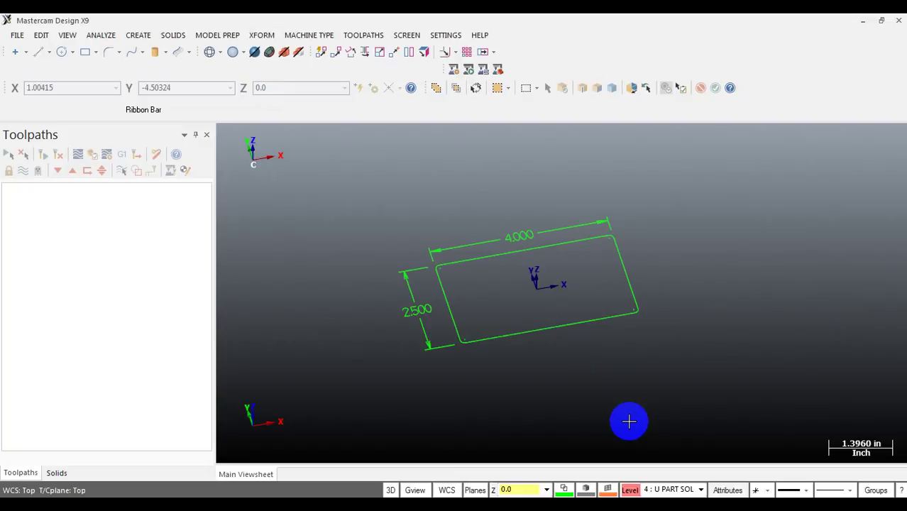
# Step: Make level 2, RECTANGULAR BLOCK, visible so the solid block shows together with its chain geometry
pyautogui.click(629, 489)
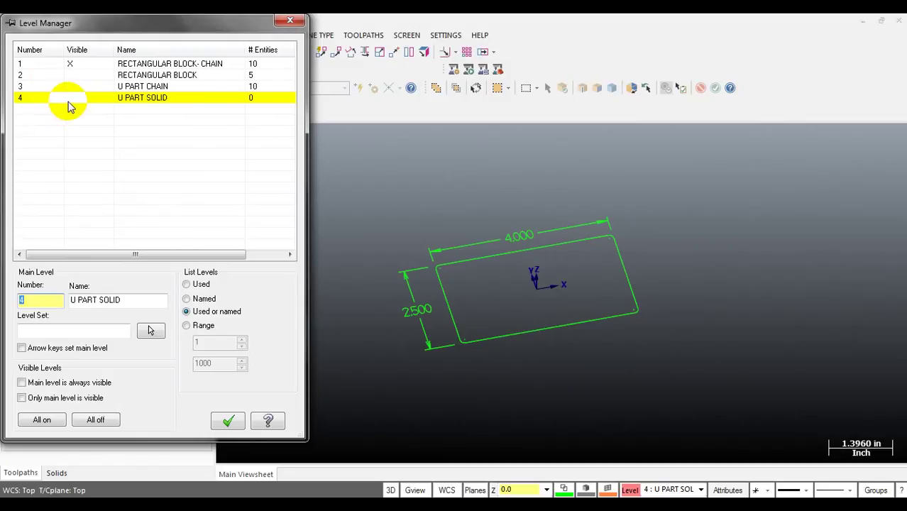
pyautogui.click(74, 73)
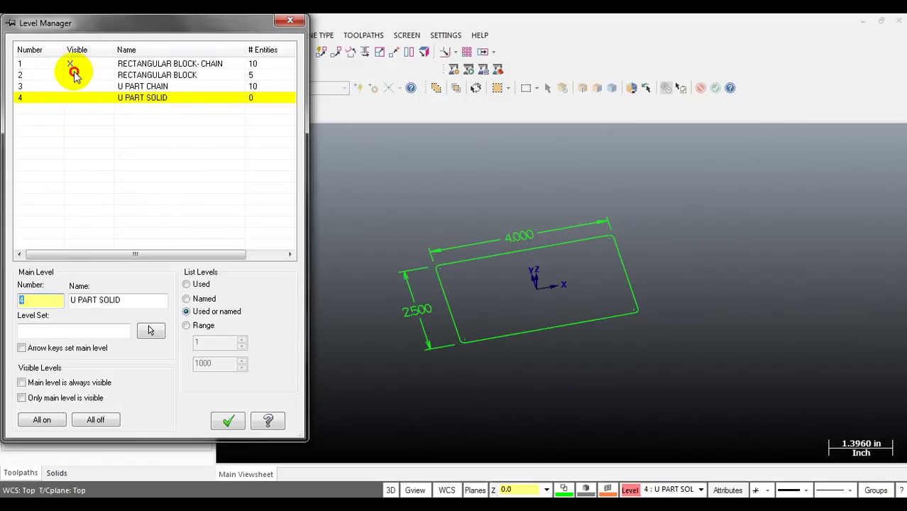
pyautogui.click(227, 421)
pyautogui.moveTo(668, 365); pyautogui.dragTo(581, 420, button='middle')
pyautogui.moveTo(587, 318); pyautogui.dragTo(506, 254, button='middle')
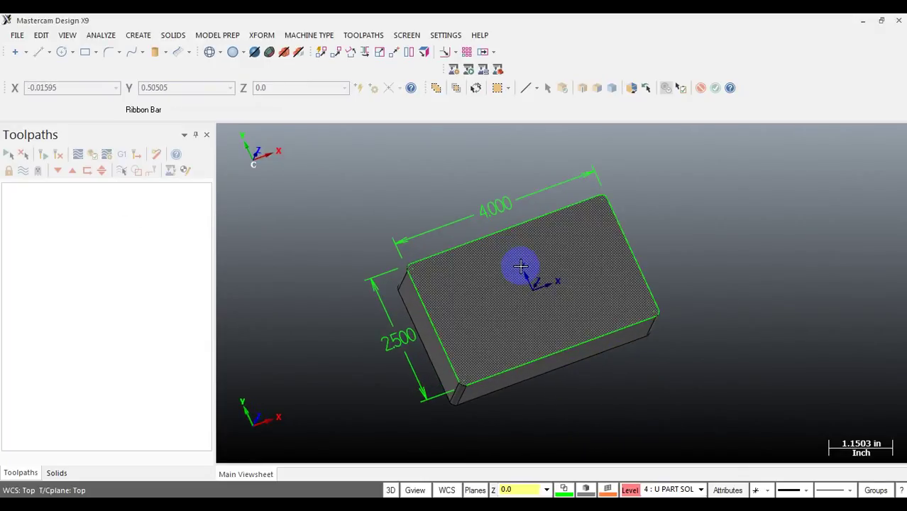
pyautogui.moveTo(521, 266); pyautogui.dragTo(603, 226, button='middle')
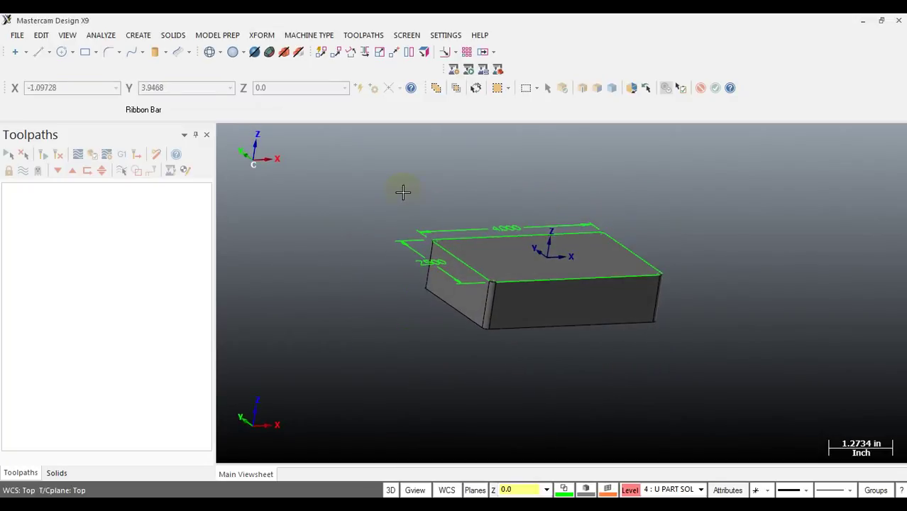
# Step: Set the machine type to the mill definition MILL 3 - AXIS VMC.MMD-9
pyautogui.click(304, 36)
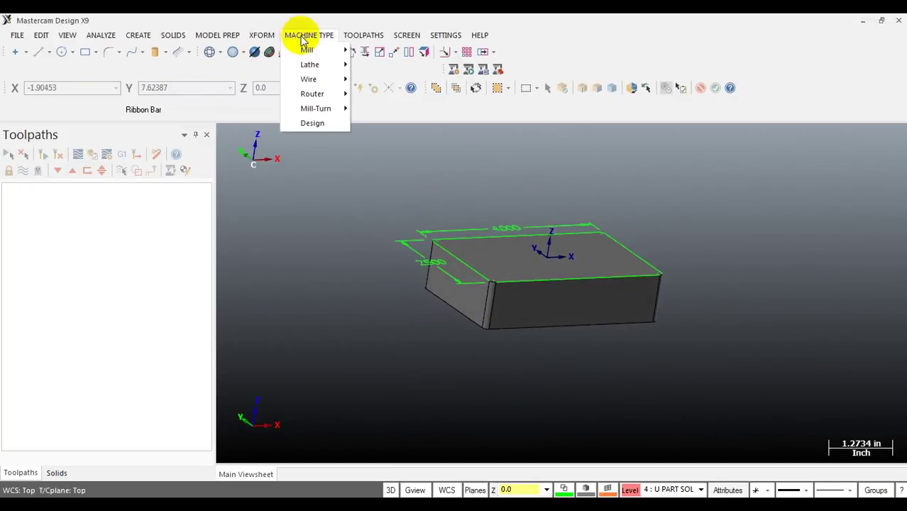
pyautogui.moveTo(271, 39)
pyautogui.moveTo(305, 35)
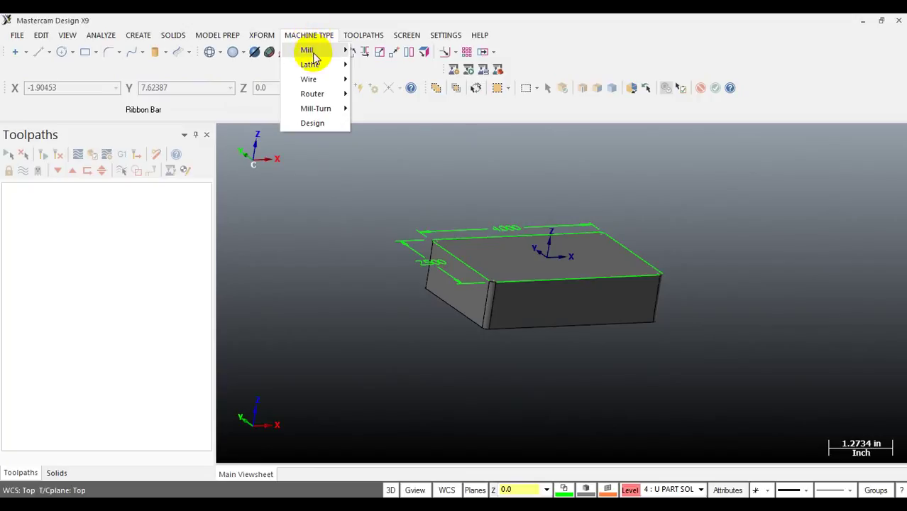
pyautogui.moveTo(312, 51)
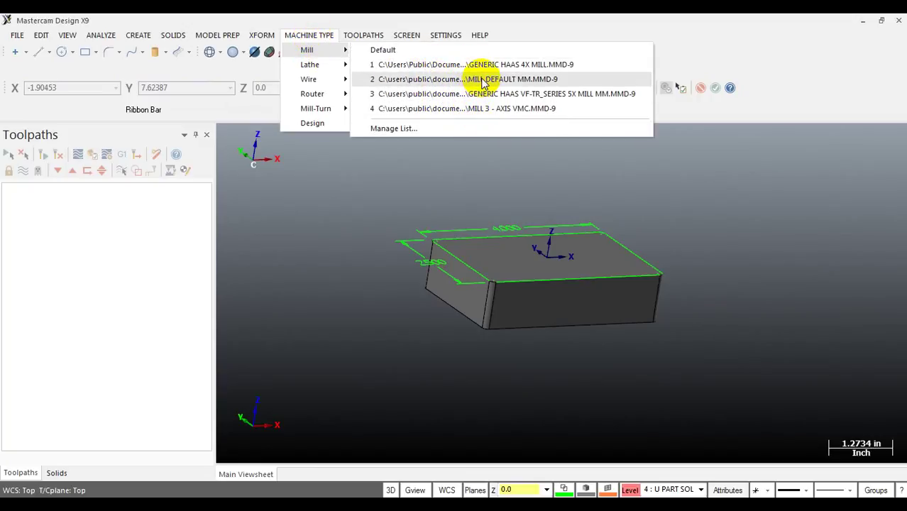
pyautogui.click(510, 108)
pyautogui.moveTo(425, 222); pyautogui.dragTo(487, 214, button='middle')
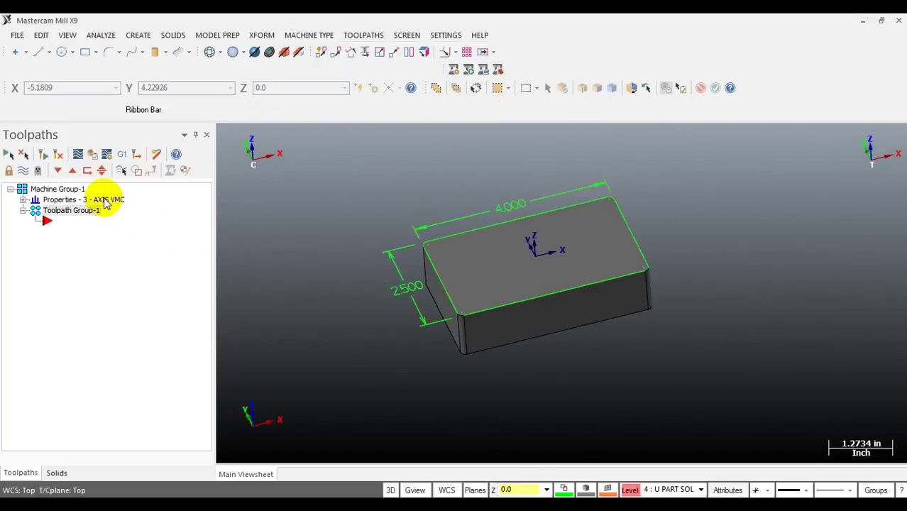
# Step: Define rectangular stock in the machine group's stock setup from a bounding box around the solid block
pyautogui.click(24, 200)
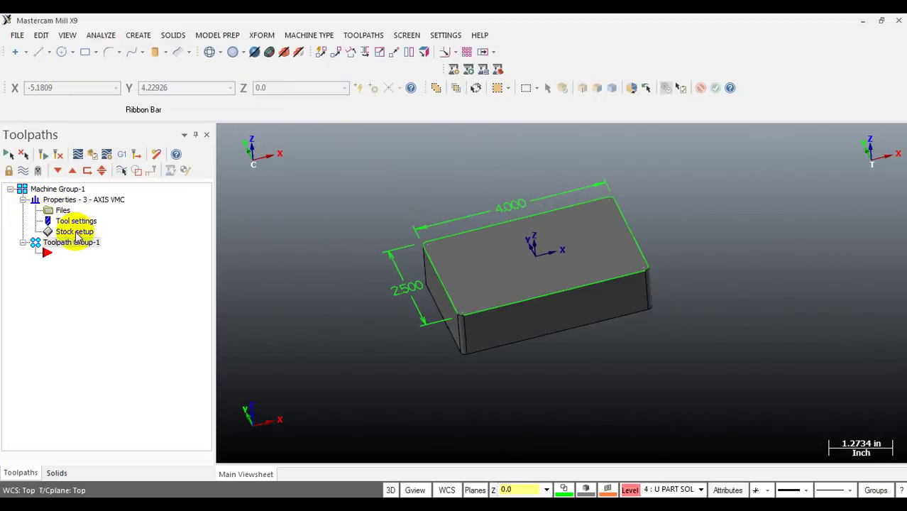
pyautogui.click(74, 233)
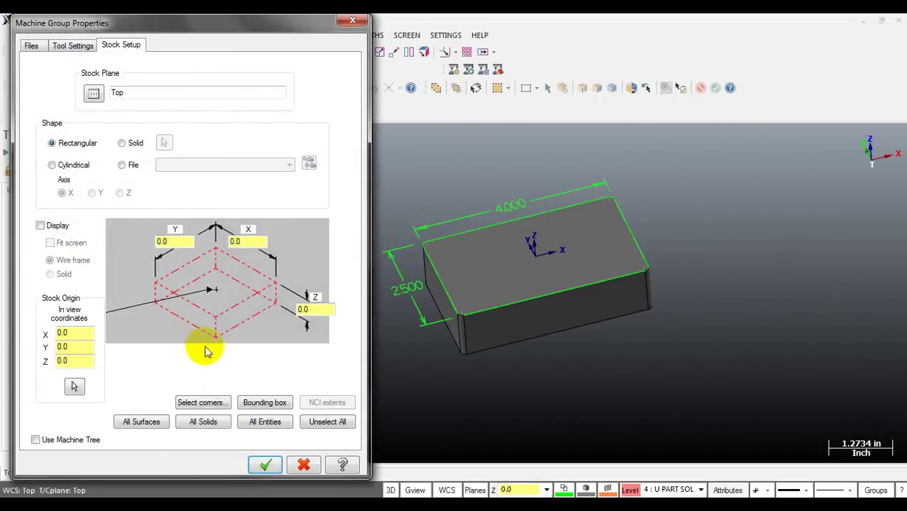
pyautogui.click(266, 420)
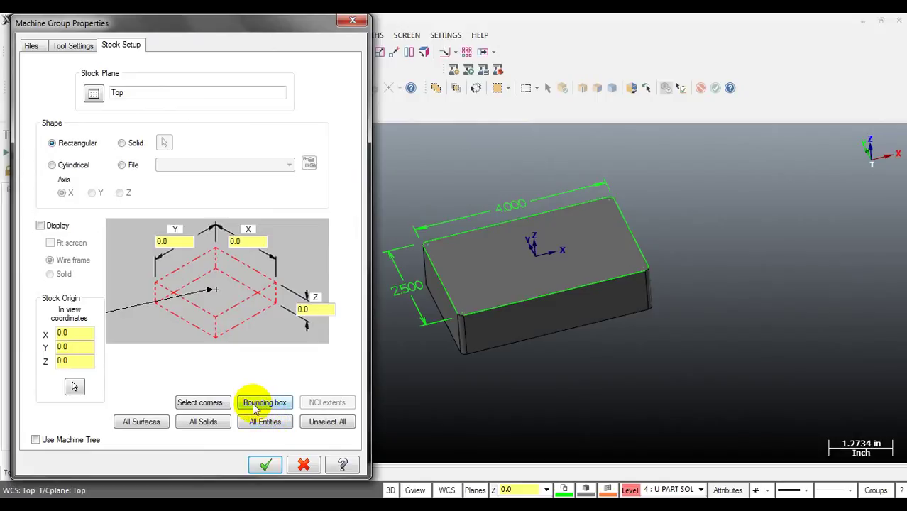
pyautogui.click(259, 403)
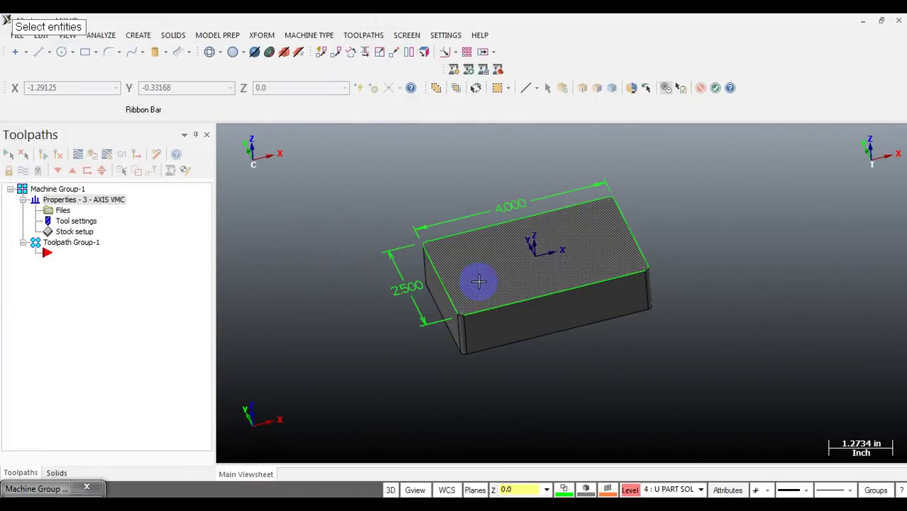
pyautogui.click(479, 281)
pyautogui.press('Return')
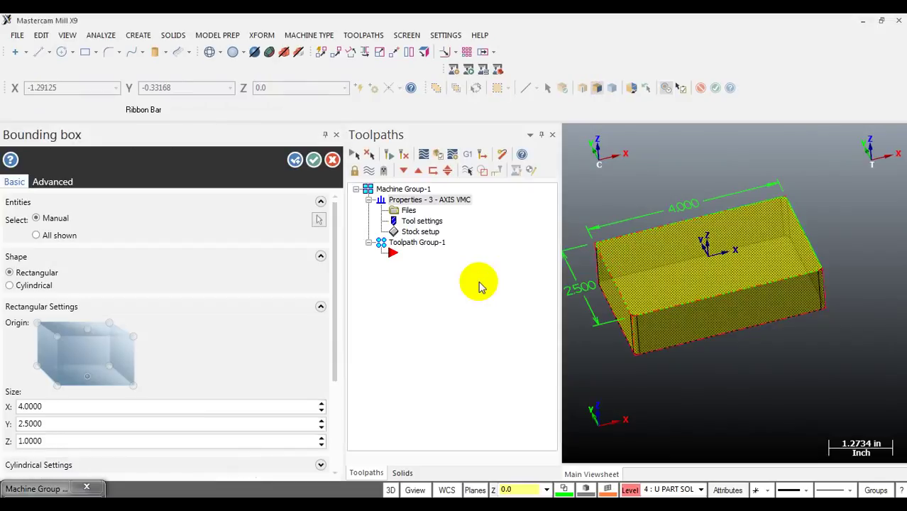
pyautogui.moveTo(639, 295); pyautogui.dragTo(649, 281)
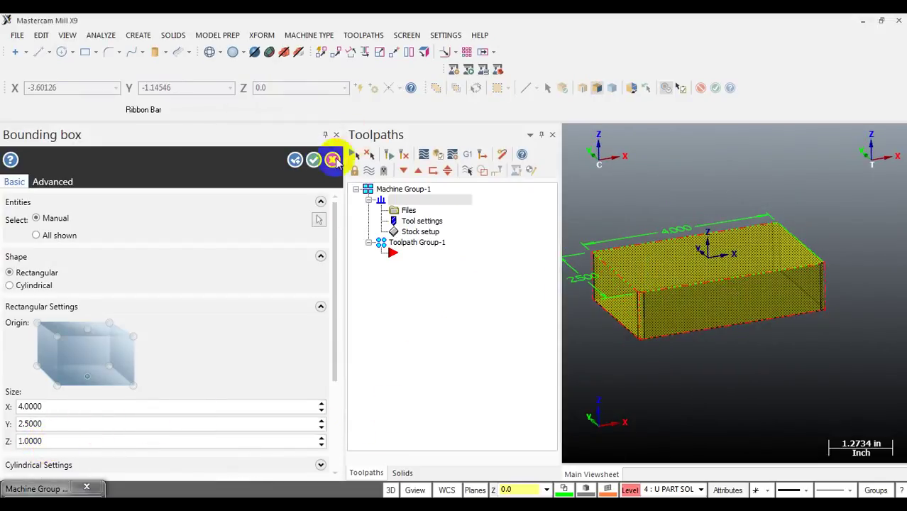
pyautogui.click(313, 159)
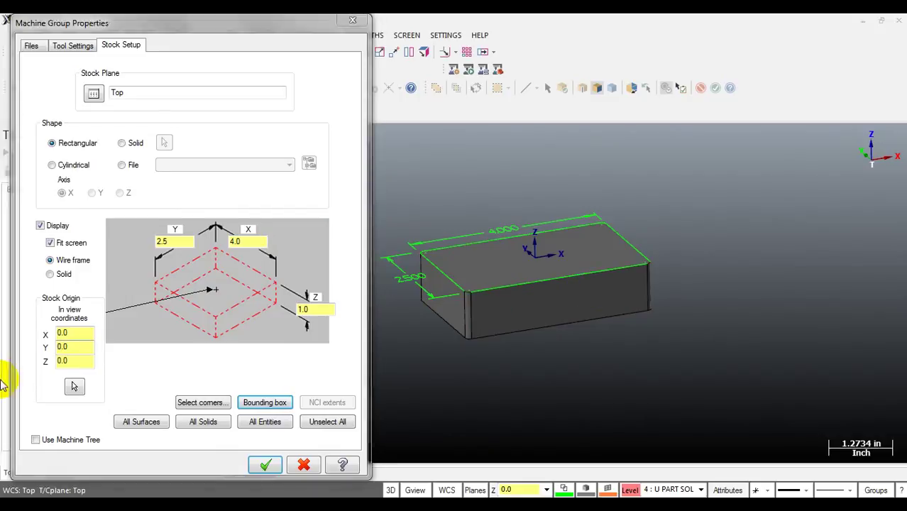
# Step: Set the stock origin's Z coordinate to 0.02 and accept the stock setup
pyautogui.click(79, 361)
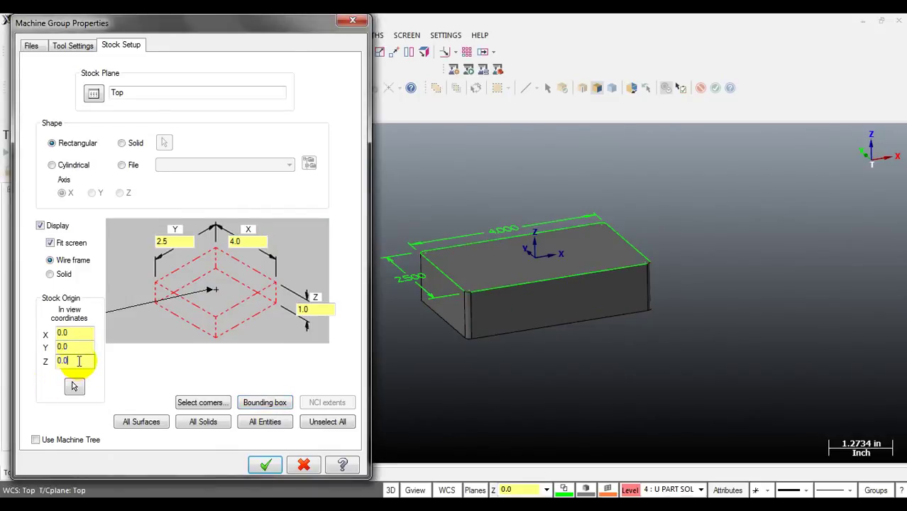
pyautogui.write('2')
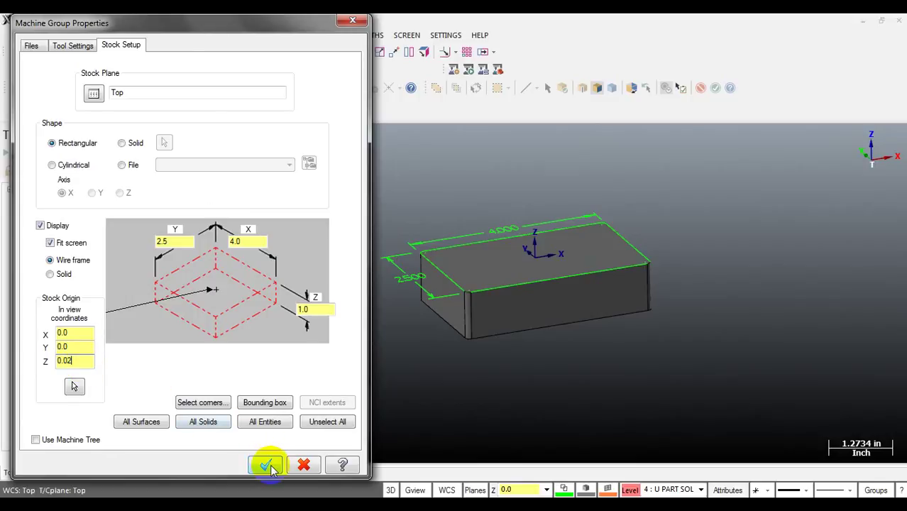
pyautogui.doubleClick(70, 361)
pyautogui.click(265, 463)
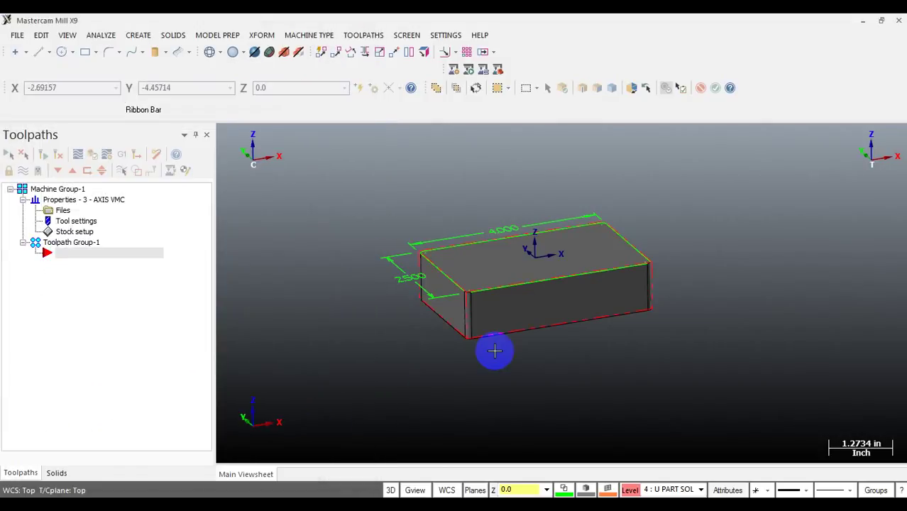
# Step: Inspect the stock boundary against the block's top face in the Front view, up close at the corner and around the whole block
pyautogui.hotkey('alt', '2')
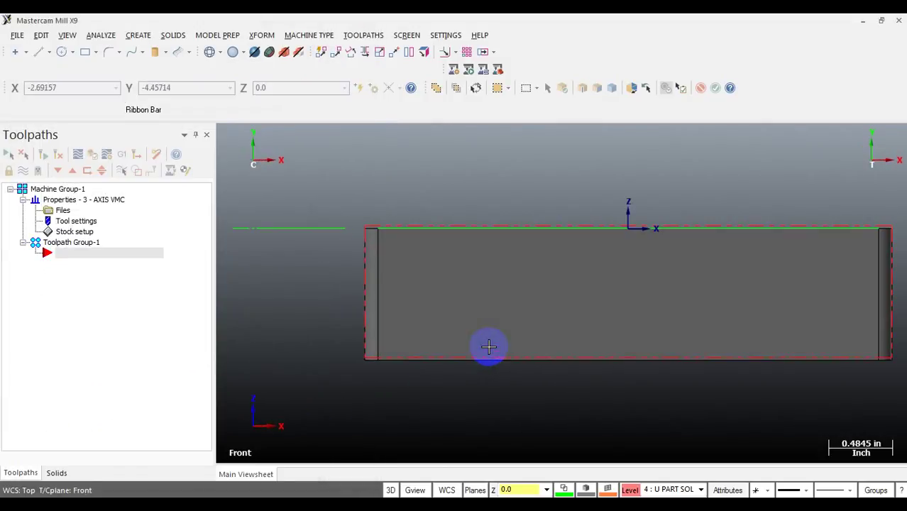
pyautogui.scroll(3, 360, 181)
pyautogui.scroll(2, 443, 218)
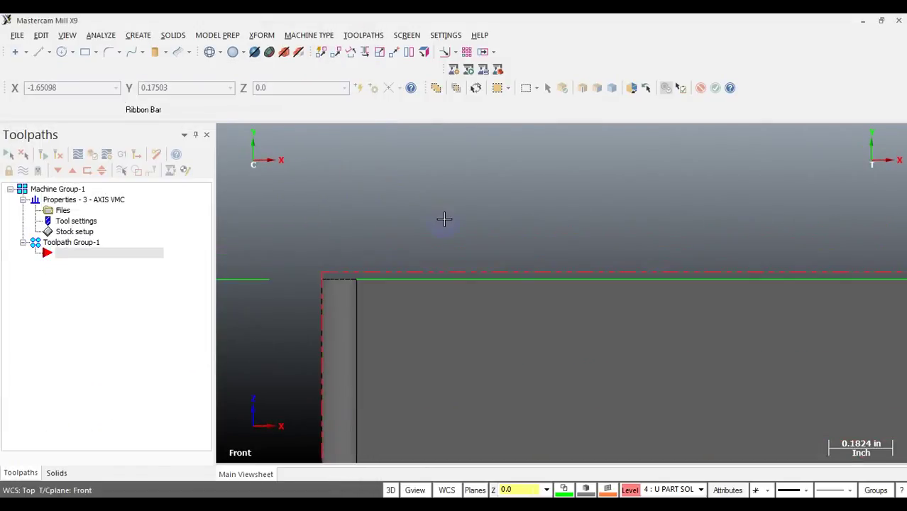
pyautogui.scroll(2, 294, 284)
pyautogui.scroll(1, 309, 277)
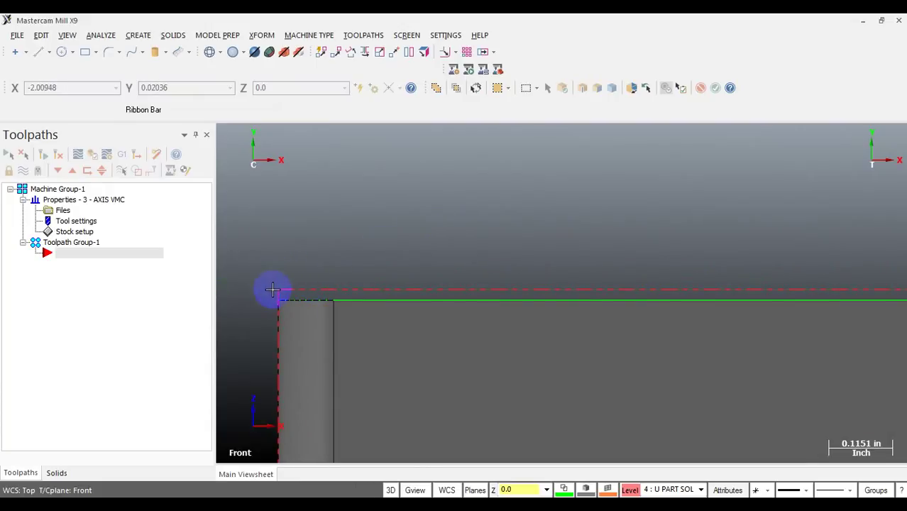
pyautogui.scroll(3, 310, 255)
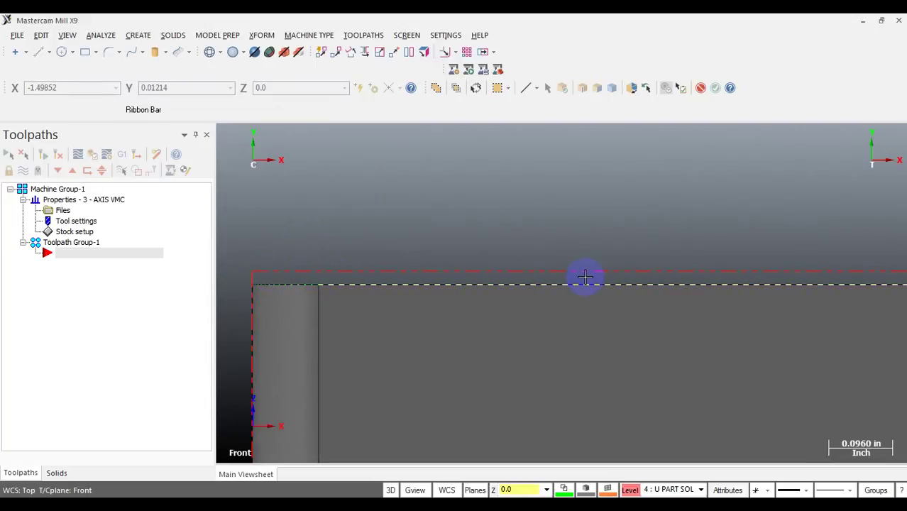
pyautogui.scroll(-3, 658, 233)
pyautogui.scroll(-6, 391, 223)
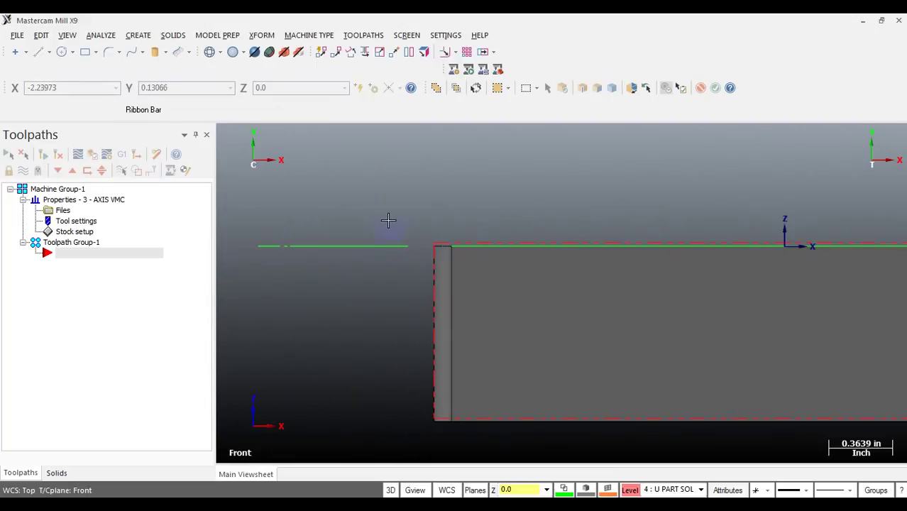
pyautogui.moveTo(437, 247); pyautogui.dragTo(481, 224, button='middle')
pyautogui.scroll(-3, 445, 321)
pyautogui.scroll(2, 481, 224)
pyautogui.scroll(-1, 674, 227)
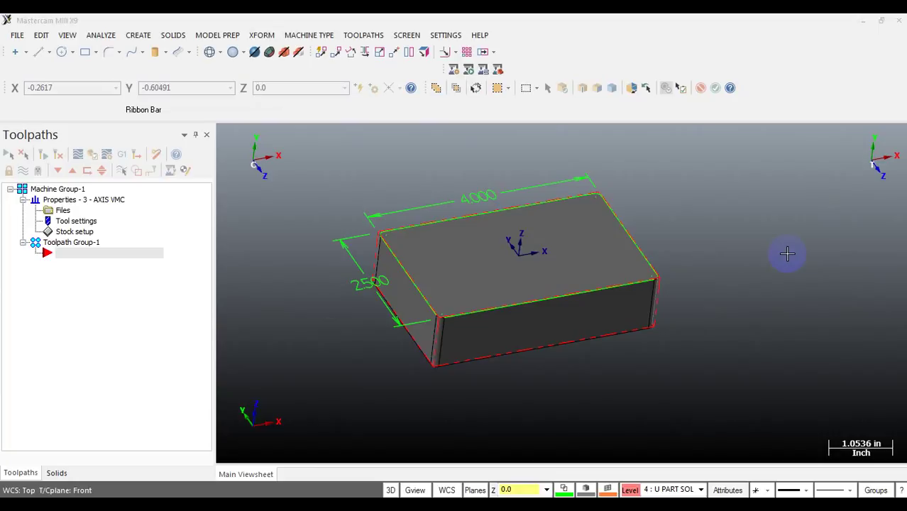
# Step: Start a Face toolpath and name its NC file FACING
pyautogui.click(360, 36)
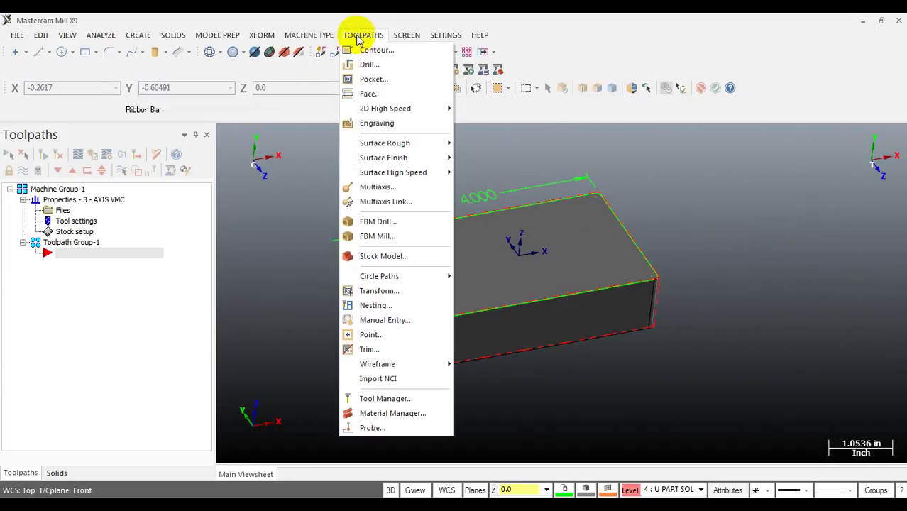
pyautogui.click(377, 95)
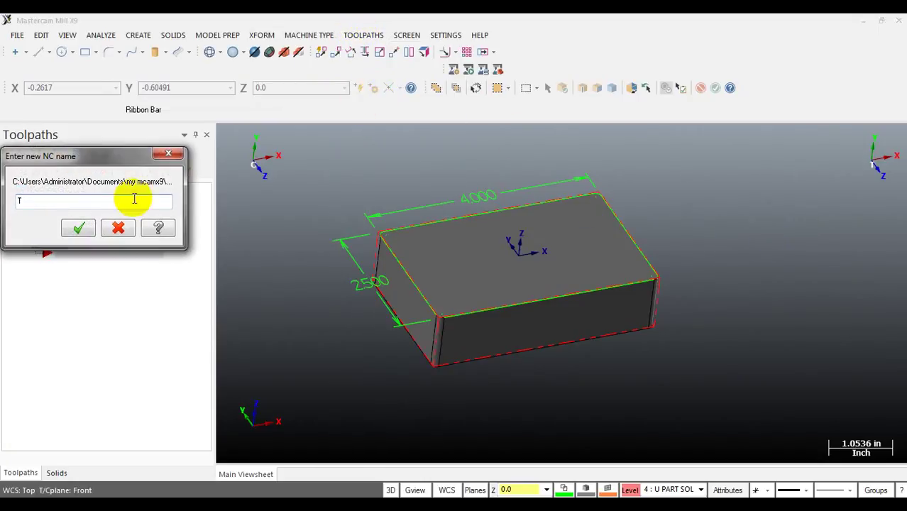
pyautogui.click(77, 201)
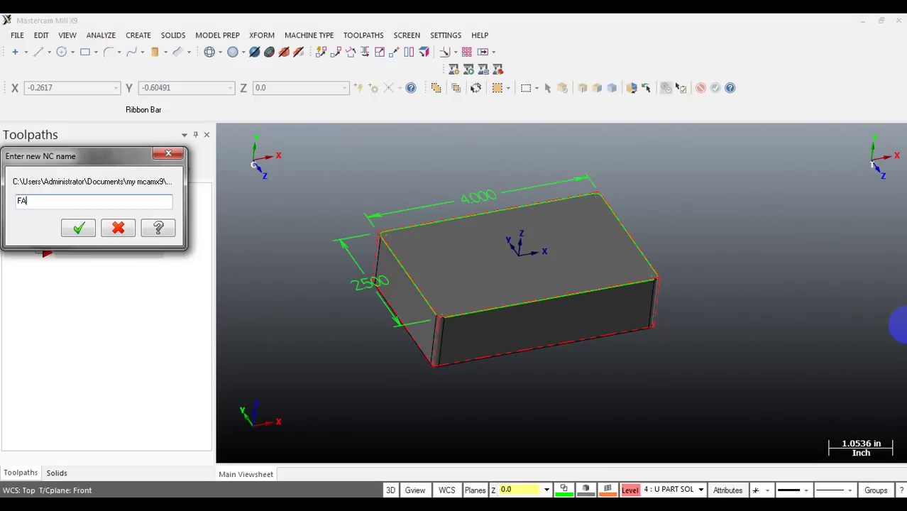
pyautogui.write('FACING')
pyautogui.click(78, 228)
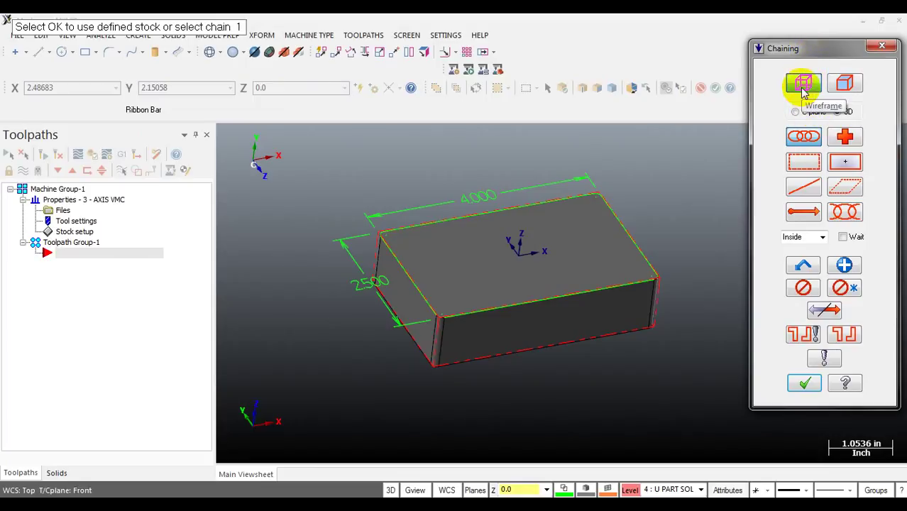
pyautogui.click(845, 83)
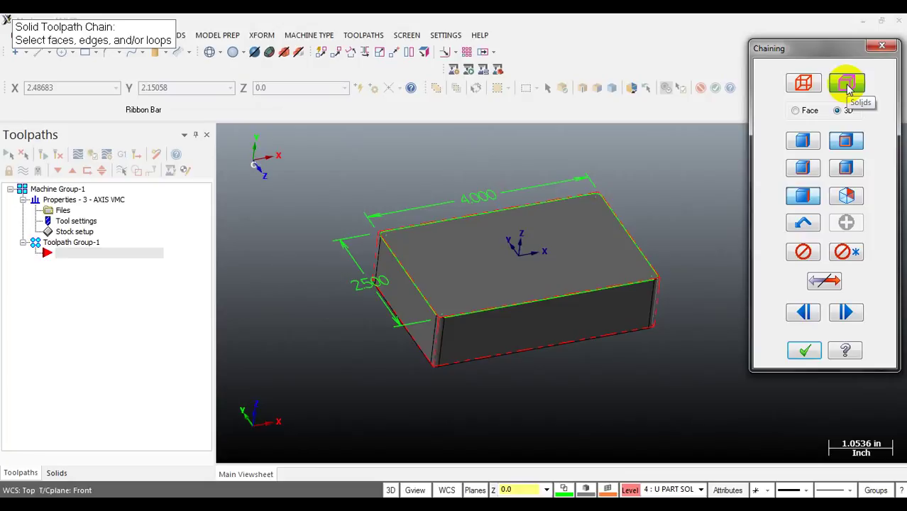
pyautogui.click(559, 269)
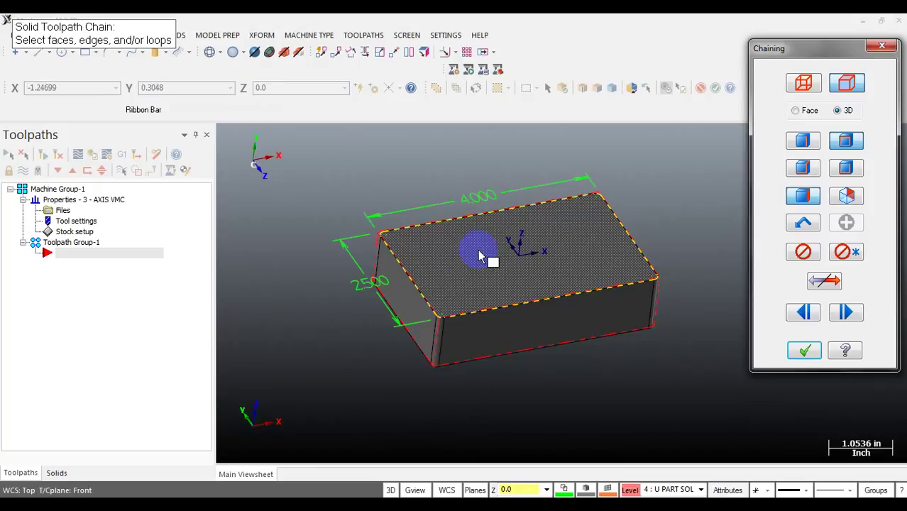
pyautogui.click(560, 265)
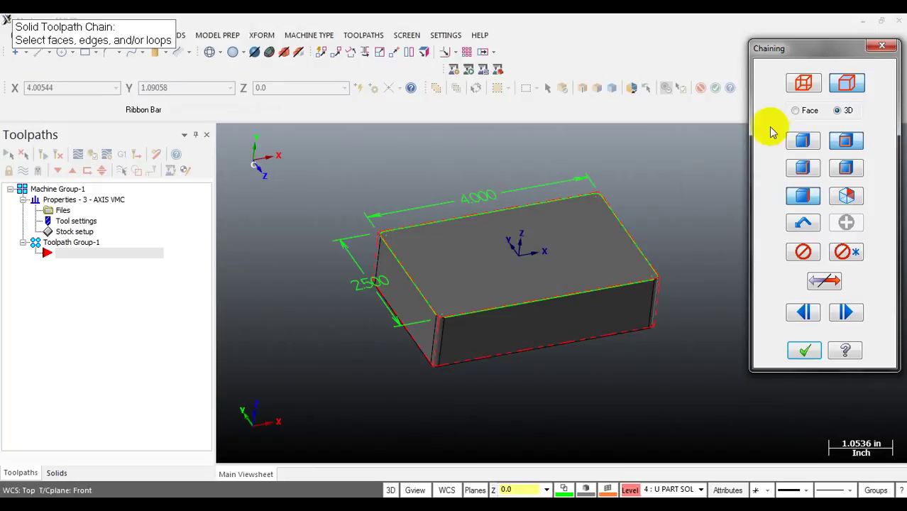
# Step: Chain the wireframe outline of the block's top face as the facing geometry and accept the chain
pyautogui.click(803, 84)
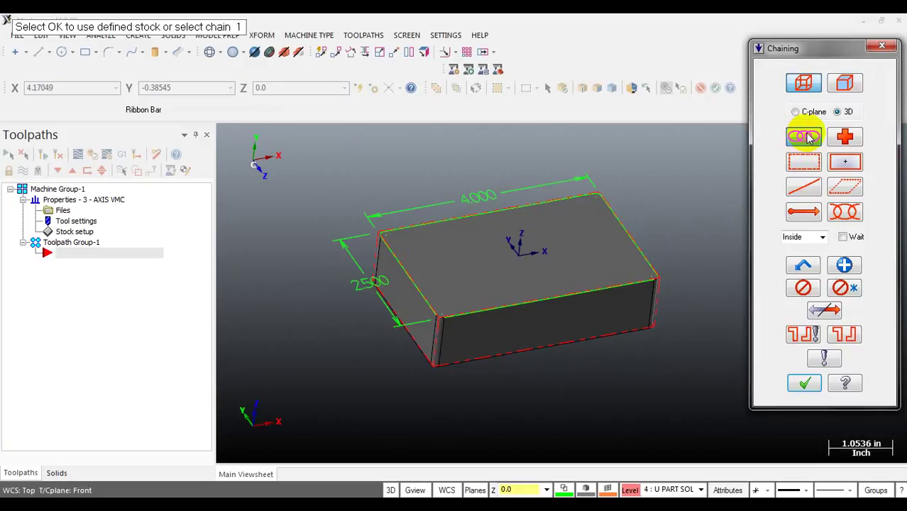
pyautogui.click(608, 203)
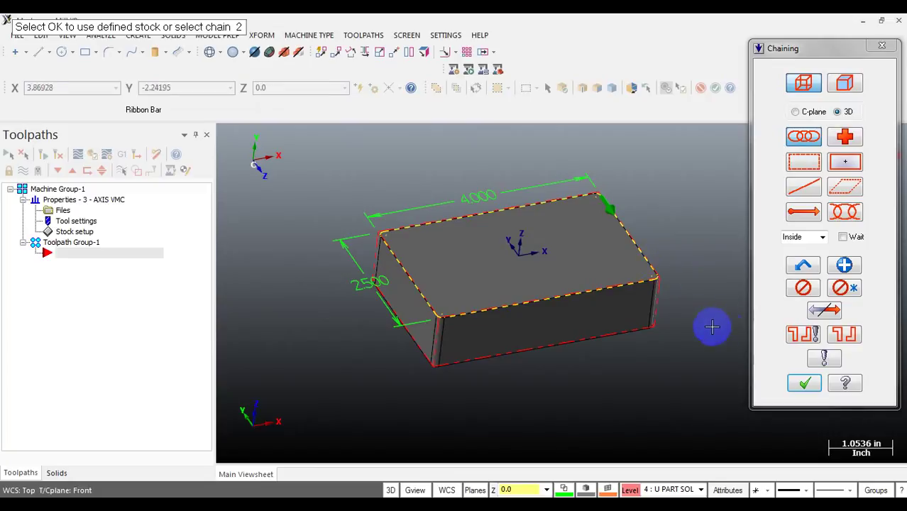
pyautogui.click(802, 383)
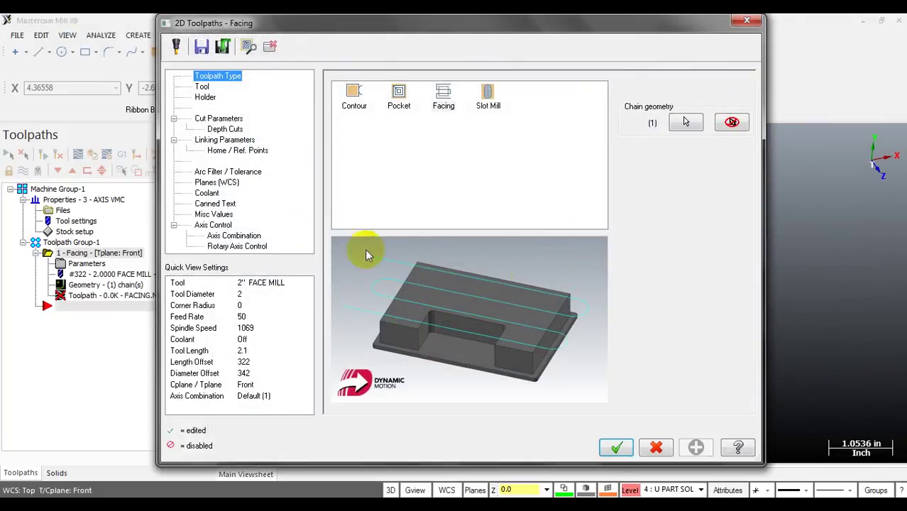
# Step: Check the block's width dimension against the tool diameter and assign the 3" FACE MILL from the tool library to the facing toolpath
pyautogui.click(203, 88)
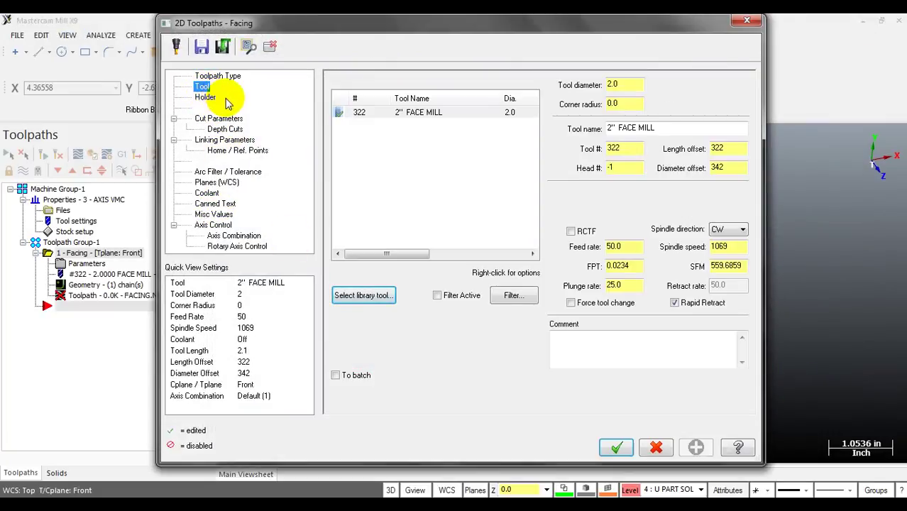
pyautogui.moveTo(598, 28); pyautogui.dragTo(537, 424)
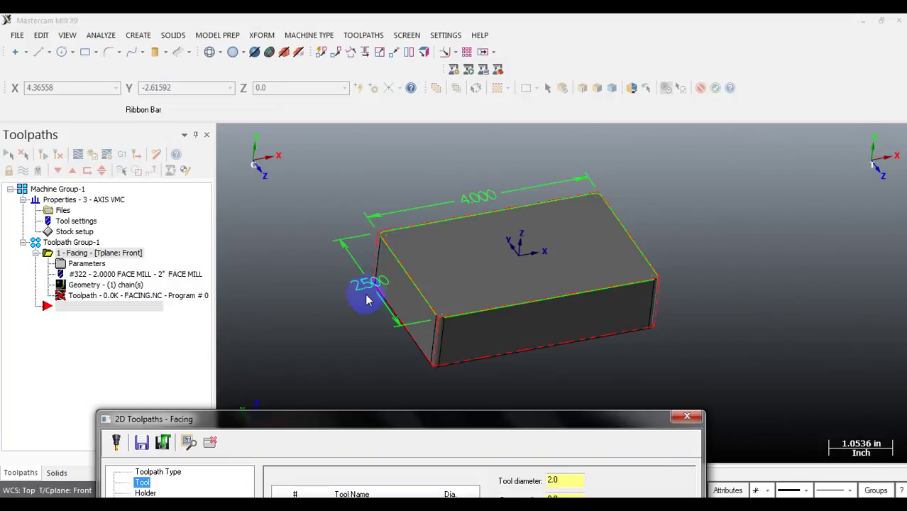
pyautogui.moveTo(391, 419); pyautogui.dragTo(518, 78)
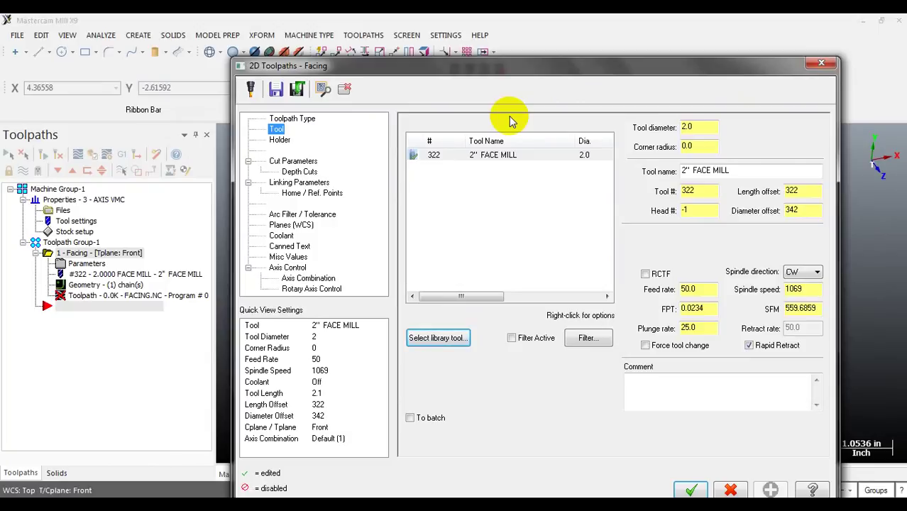
pyautogui.moveTo(507, 69); pyautogui.dragTo(547, 414)
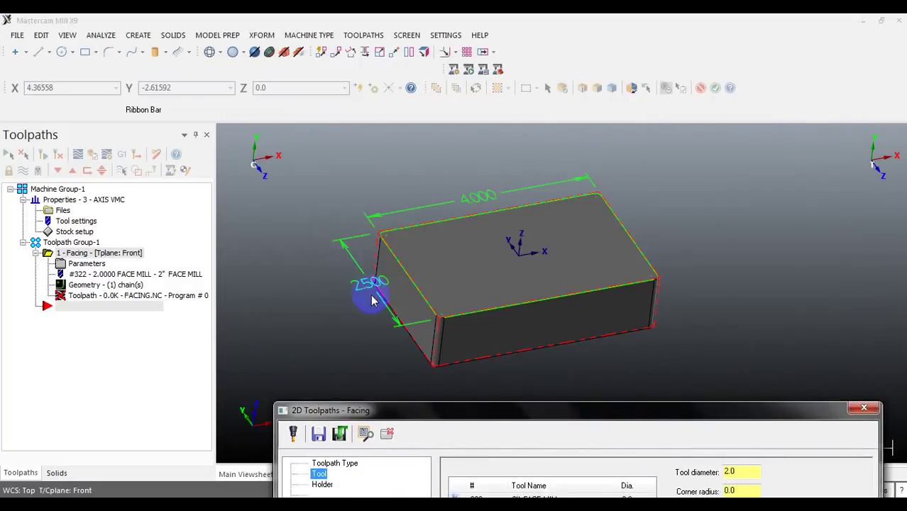
pyautogui.moveTo(423, 407); pyautogui.dragTo(391, 100)
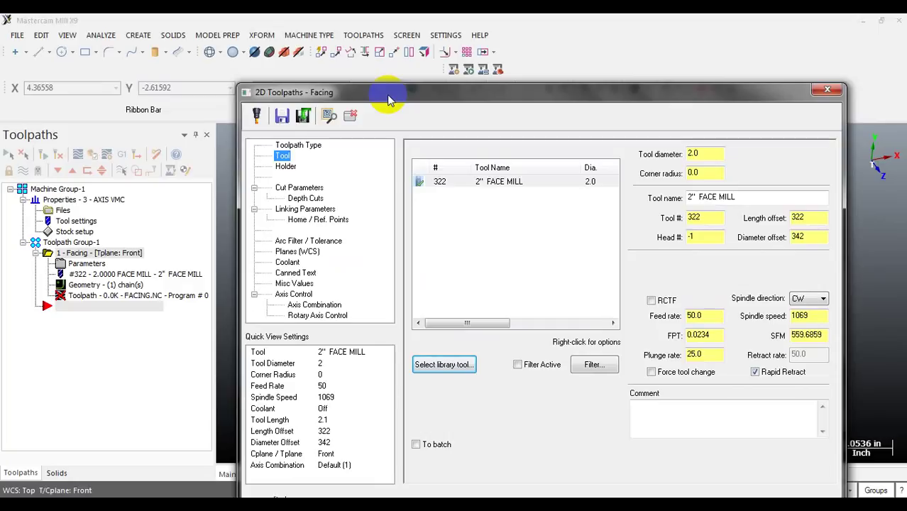
pyautogui.moveTo(389, 100); pyautogui.dragTo(427, 60)
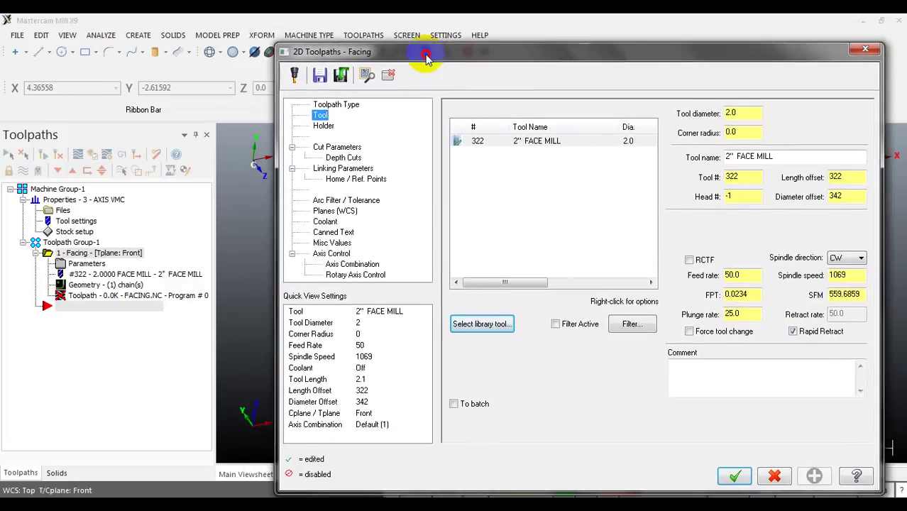
pyautogui.click(471, 324)
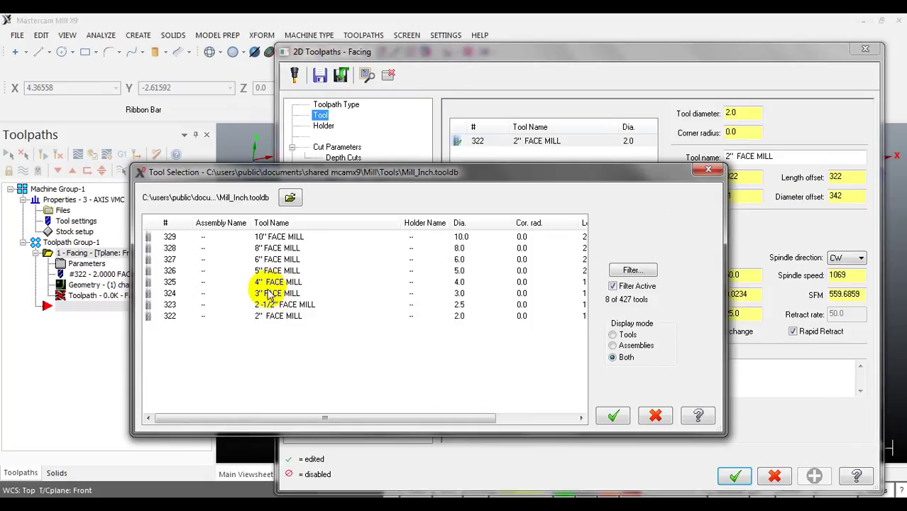
pyautogui.click(269, 293)
pyautogui.doubleClick(269, 295)
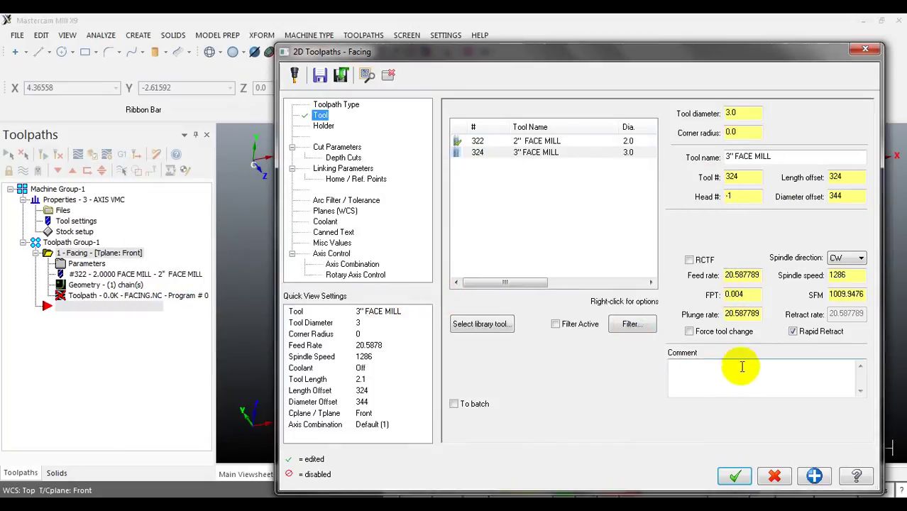
# Step: Review the 3" face mill's feed rate, spindle speed, feed per tooth and plunge rate
pyautogui.doubleClick(741, 276)
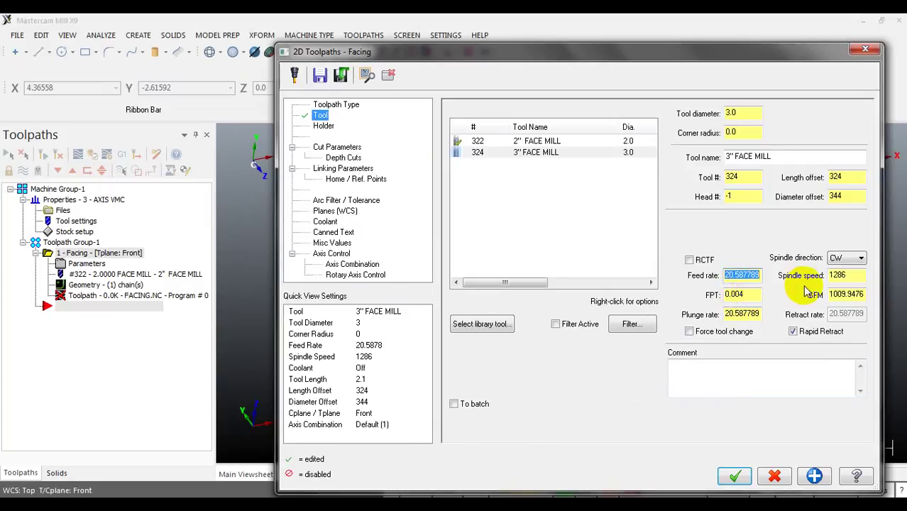
pyautogui.doubleClick(841, 276)
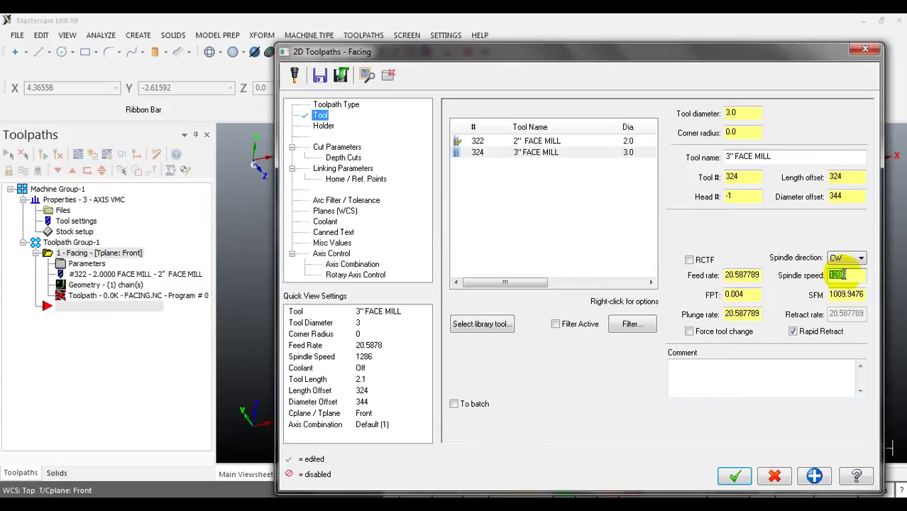
pyautogui.doubleClick(747, 276)
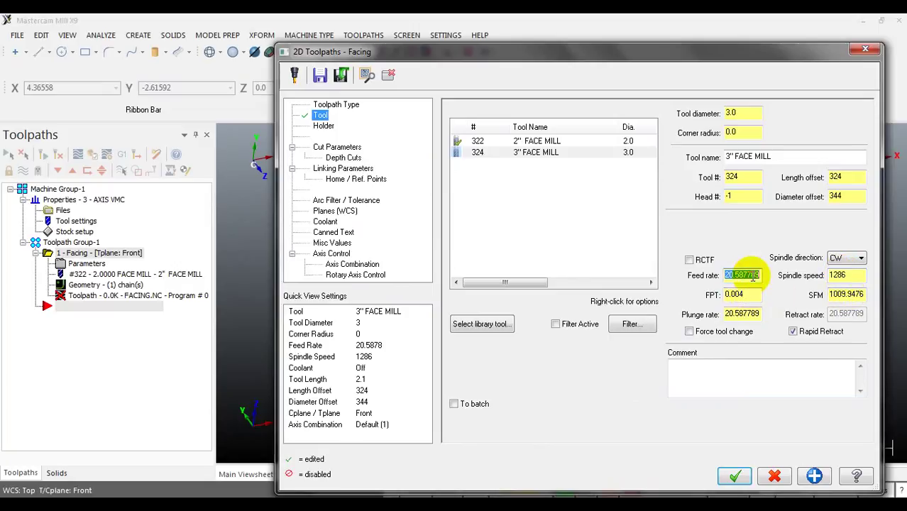
pyautogui.doubleClick(744, 294)
pyautogui.doubleClick(747, 314)
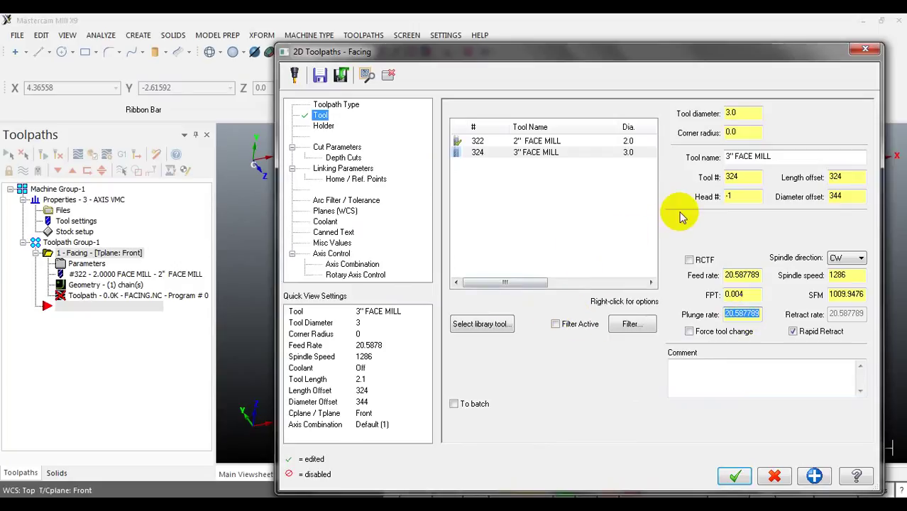
# Step: Open the facing toolpath's cut parameters and set the cutting style to Zigzag
pyautogui.click(332, 148)
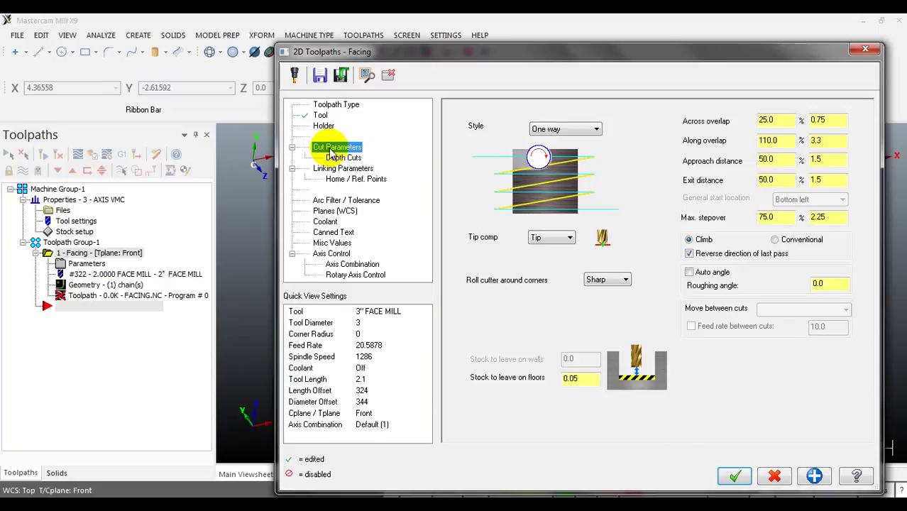
pyautogui.moveTo(487, 51); pyautogui.dragTo(472, 34)
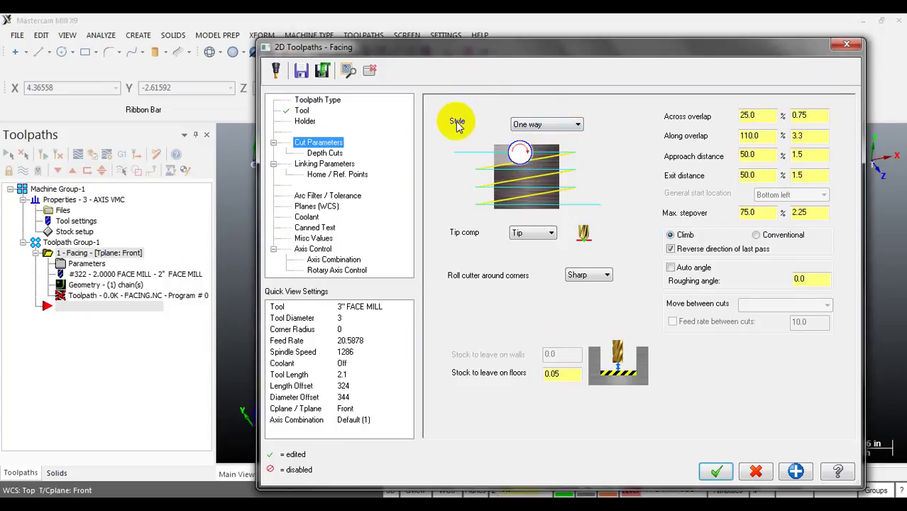
pyautogui.click(555, 126)
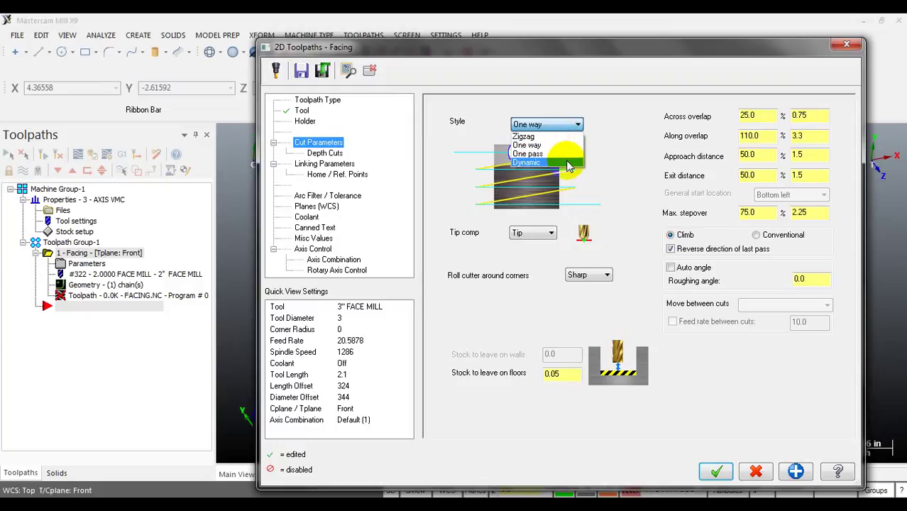
pyautogui.click(589, 197)
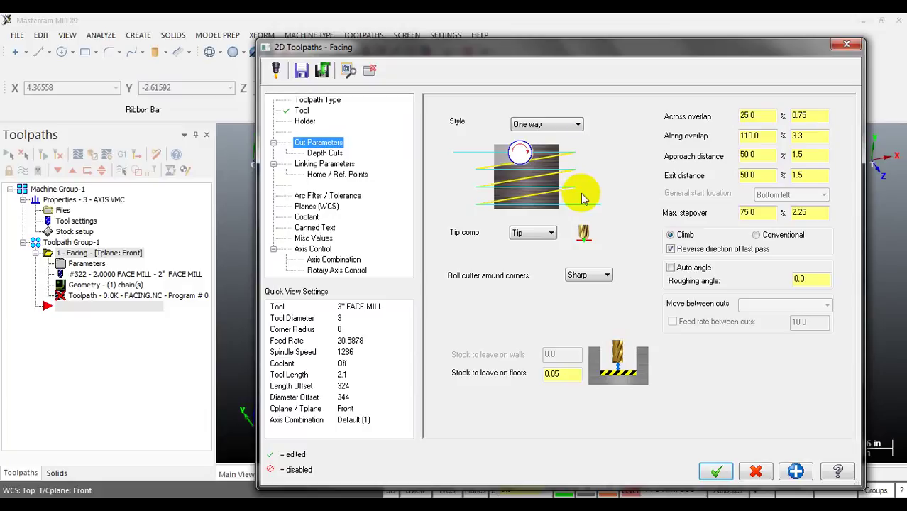
pyautogui.click(558, 125)
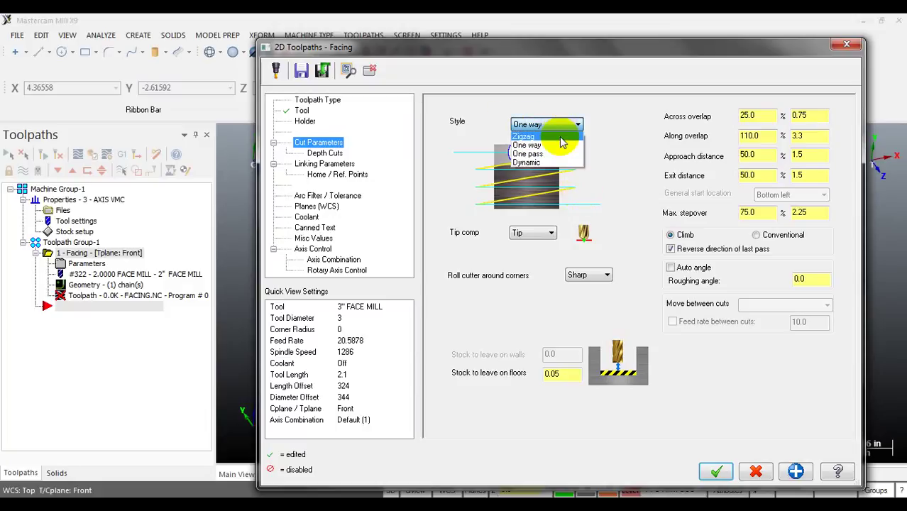
pyautogui.click(560, 137)
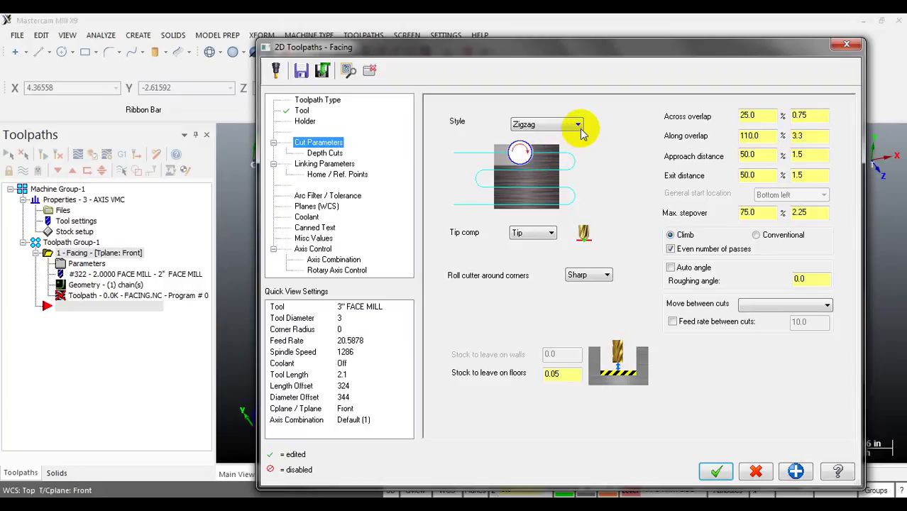
# Step: Compare the One way, One pass and Dynamic cutting styles, and return the facing style to Zigzag
pyautogui.click(543, 125)
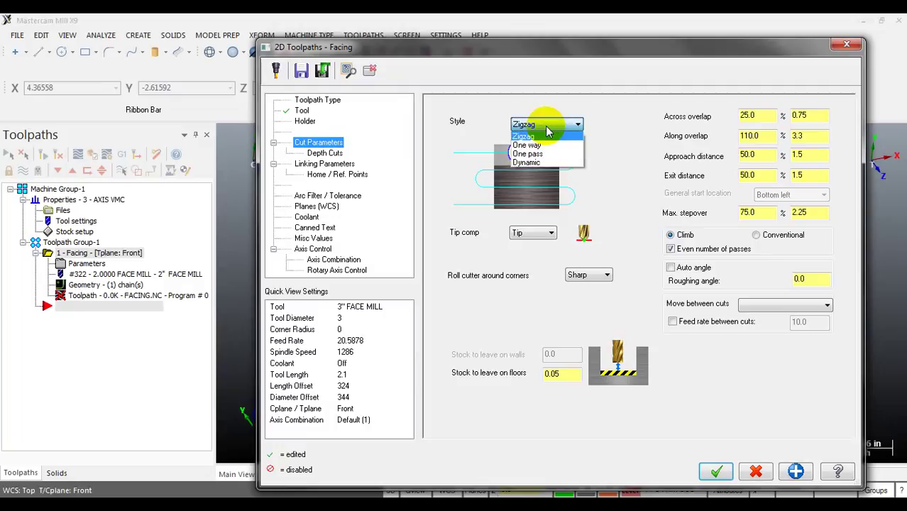
pyautogui.click(545, 146)
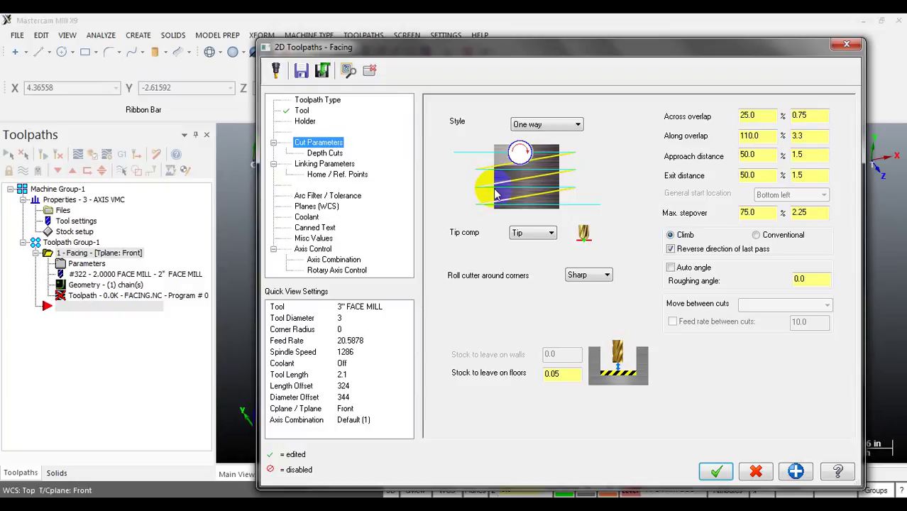
pyautogui.click(543, 124)
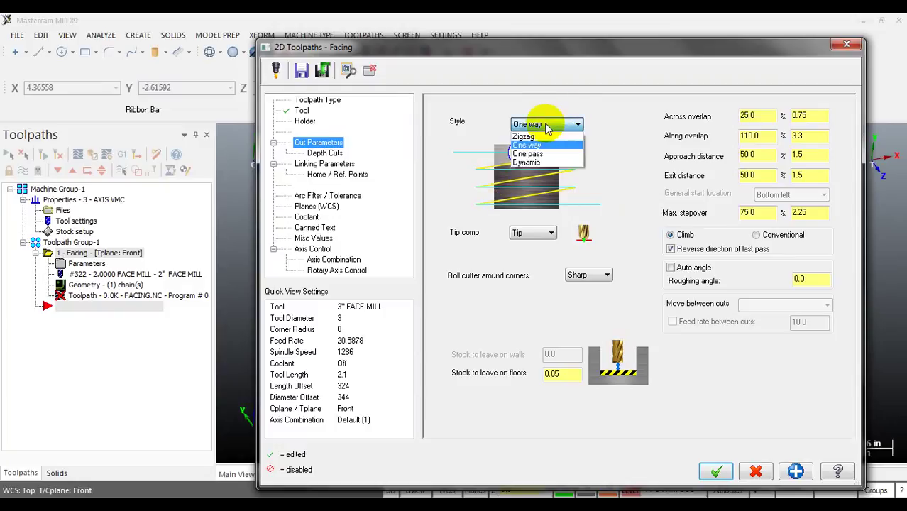
pyautogui.click(545, 154)
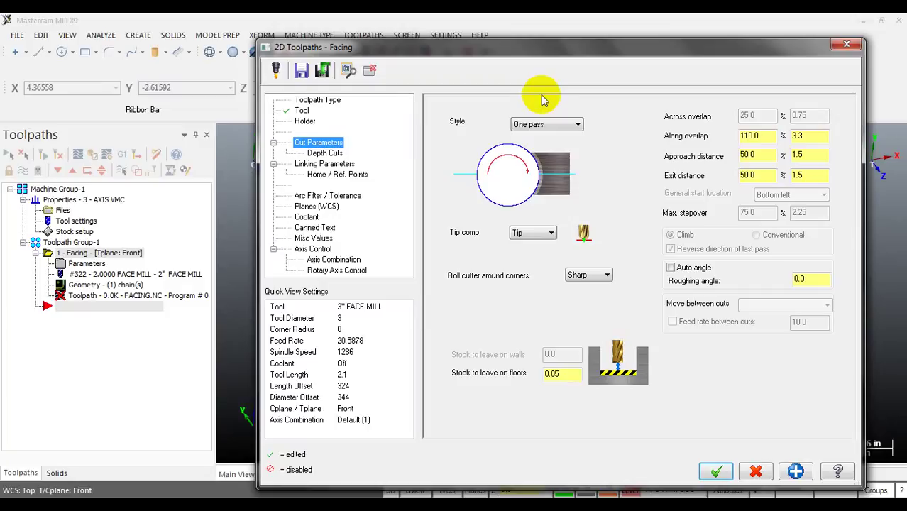
pyautogui.click(571, 125)
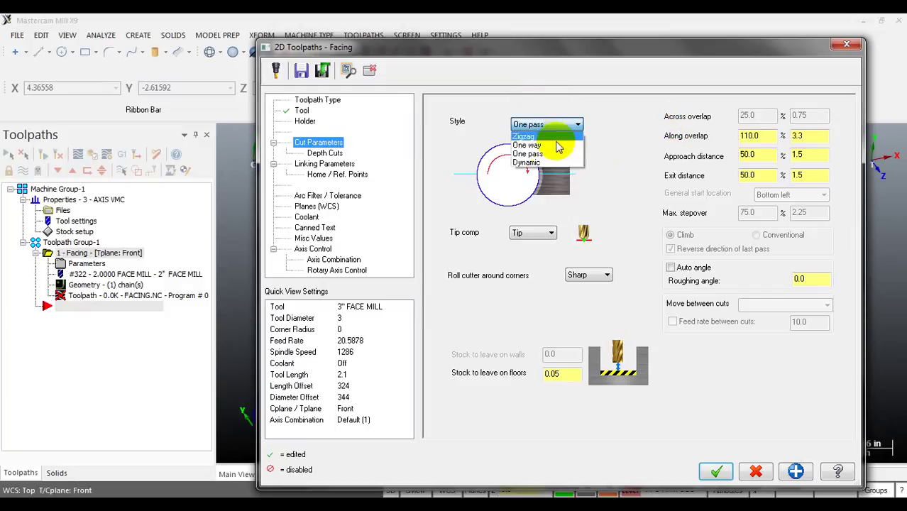
pyautogui.click(545, 163)
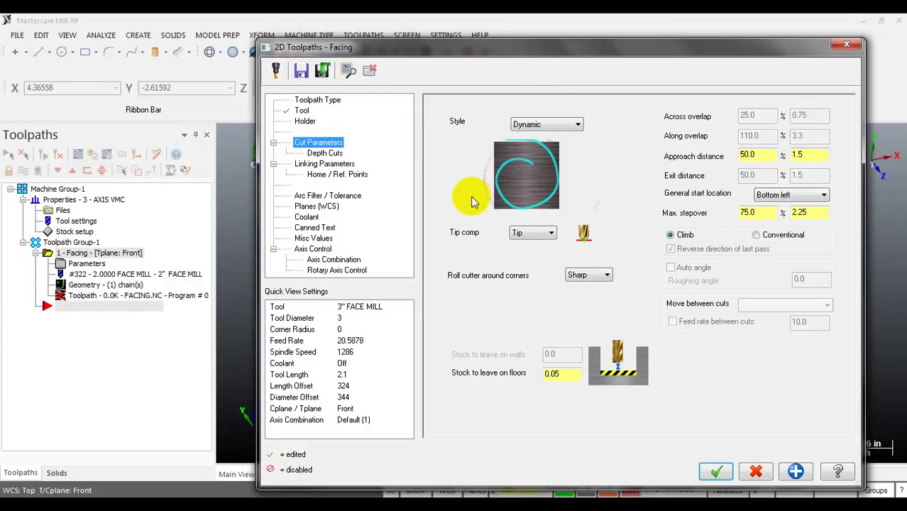
pyautogui.click(547, 127)
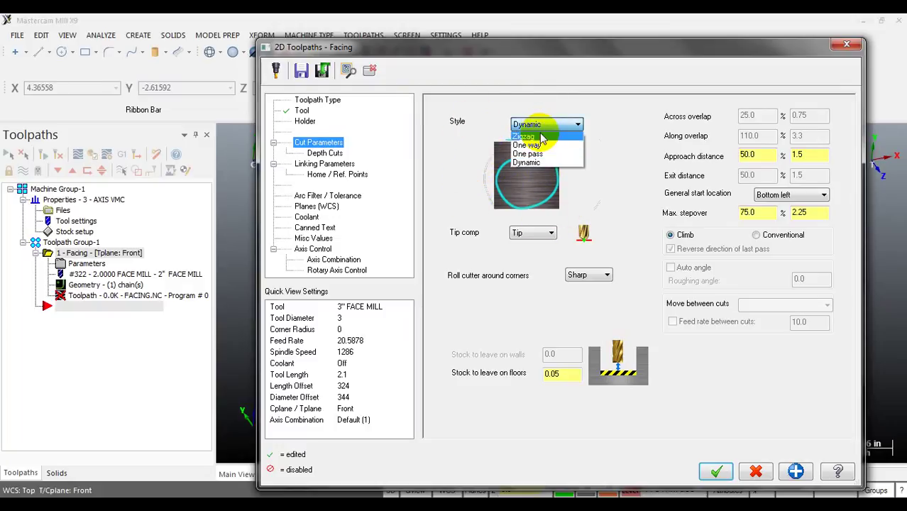
pyautogui.click(541, 136)
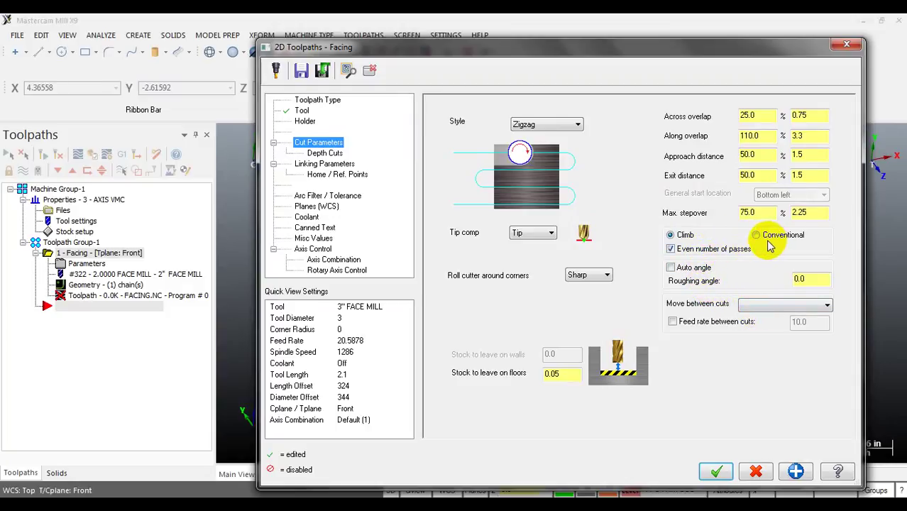
# Step: Set the facing toolpath's across overlap to 15% of the tool diameter
pyautogui.click(813, 281)
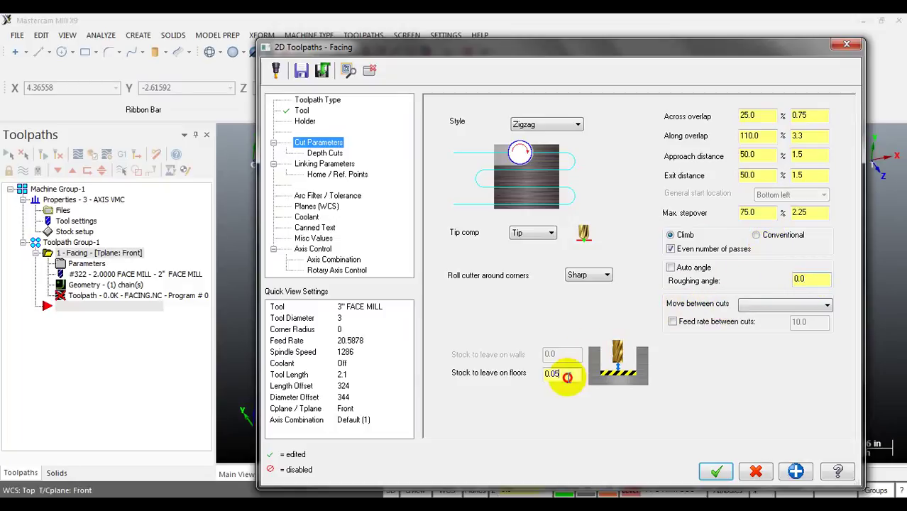
pyautogui.click(760, 123)
pyautogui.doubleClick(759, 118)
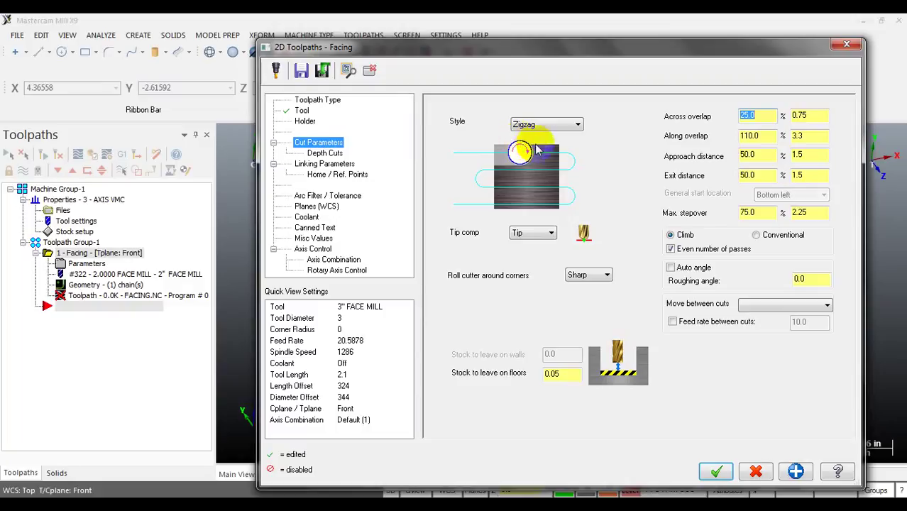
pyautogui.click(758, 116)
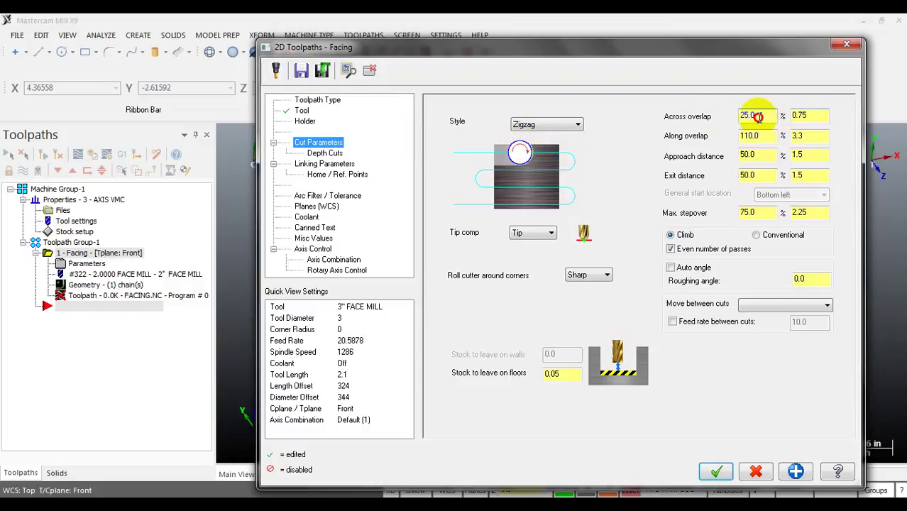
pyautogui.doubleClick(756, 114)
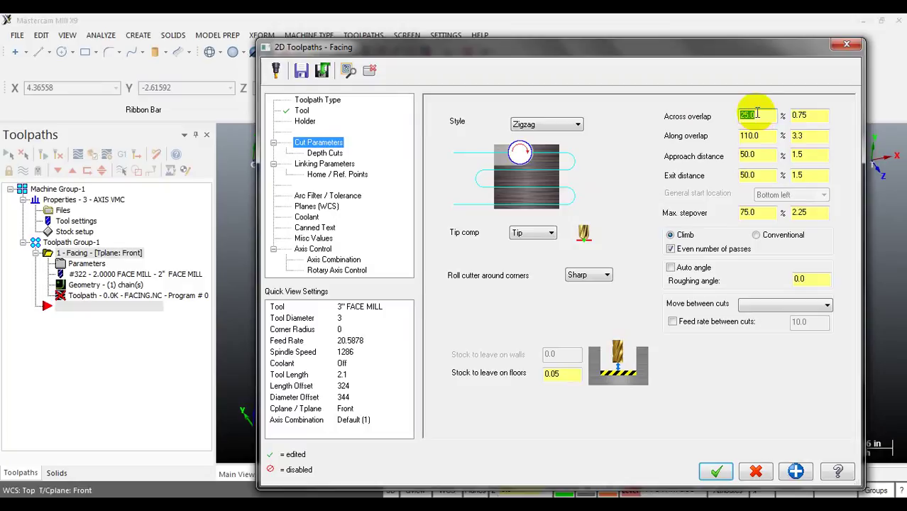
pyautogui.doubleClick(825, 119)
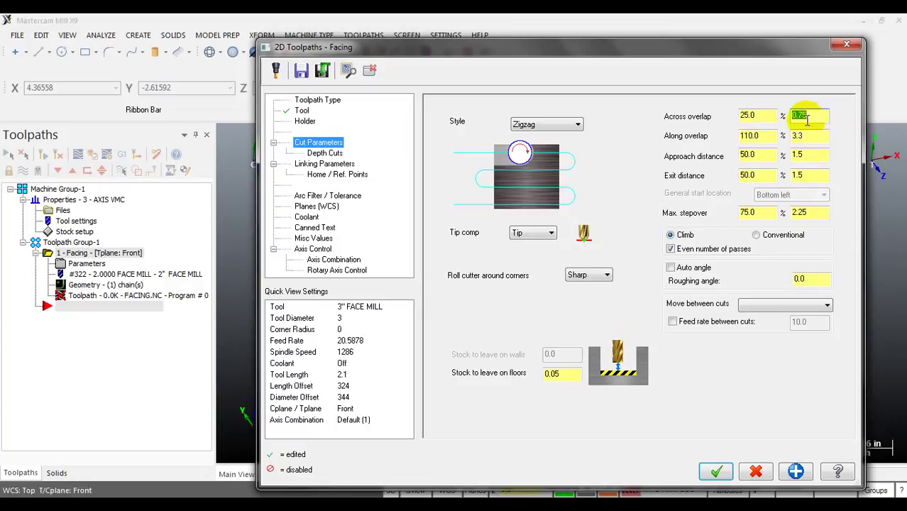
pyautogui.click(756, 116)
pyautogui.doubleClick(757, 117)
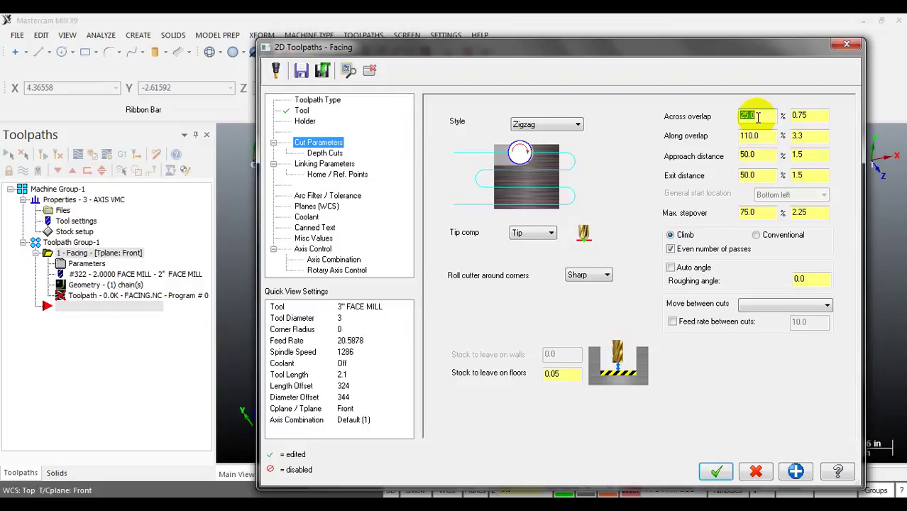
pyautogui.write('15')
pyautogui.click(758, 136)
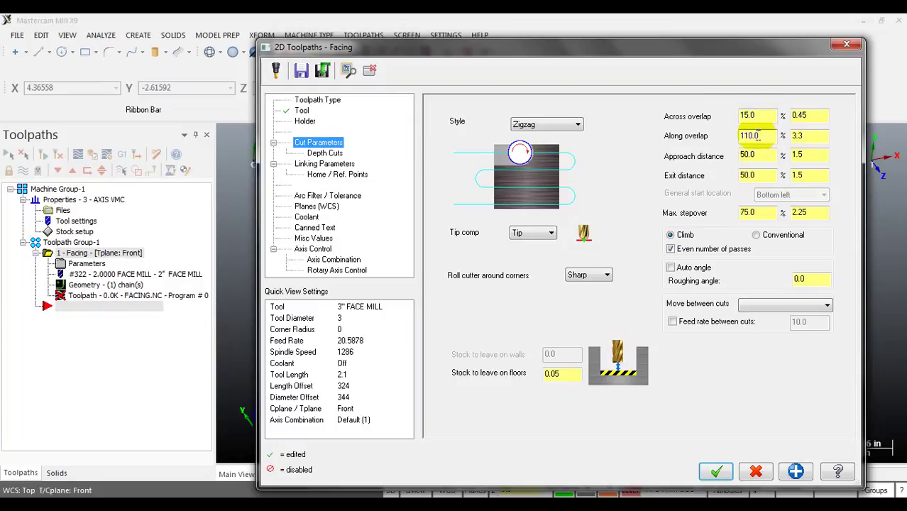
# Step: Examine the across overlap, along overlap, approach and exit distances in relation to the zigzag path diagram
pyautogui.click(807, 115)
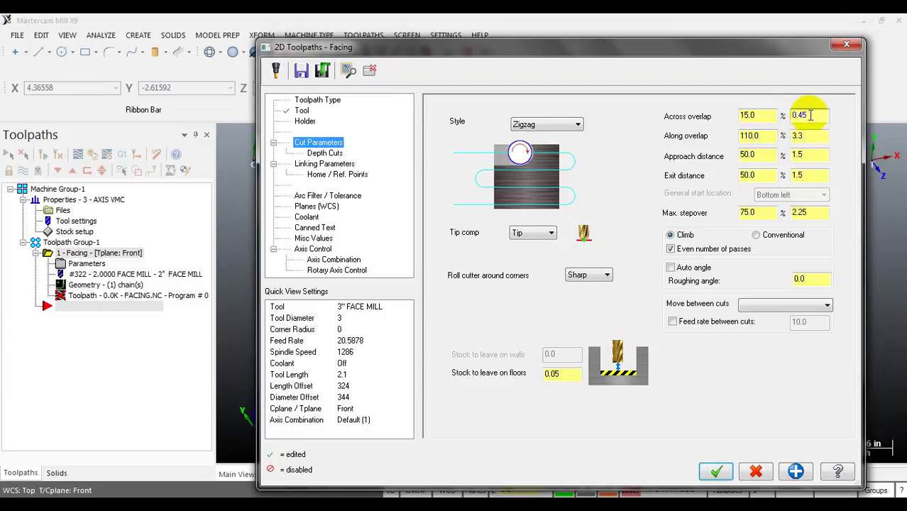
pyautogui.doubleClick(807, 115)
pyautogui.click(809, 115)
pyautogui.click(808, 115)
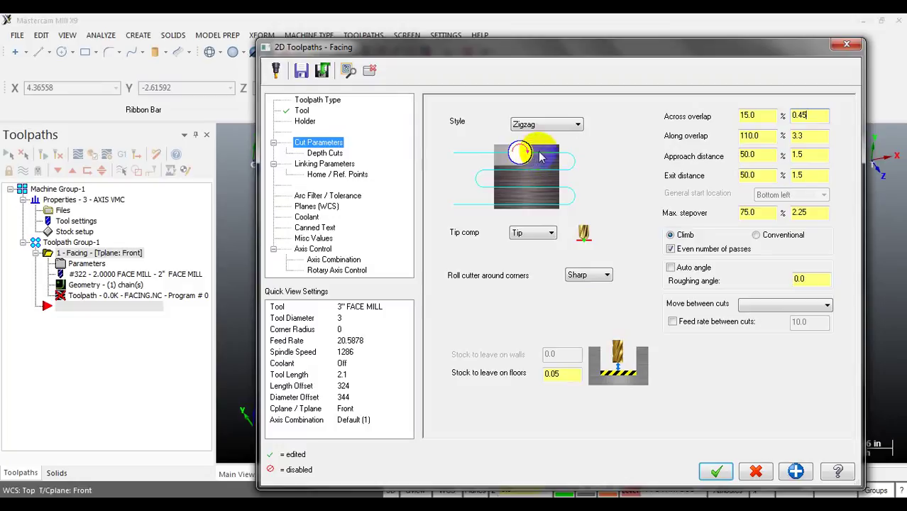
pyautogui.doubleClick(754, 156)
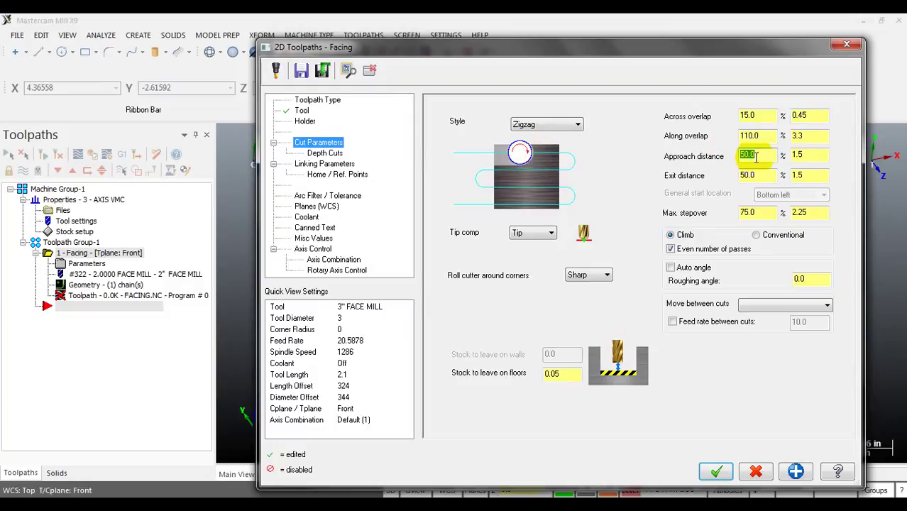
pyautogui.doubleClick(754, 135)
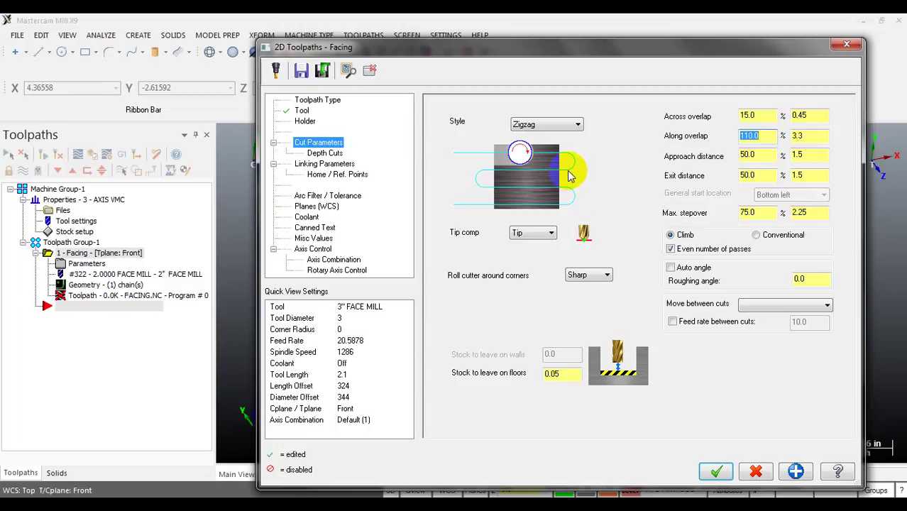
pyautogui.click(748, 155)
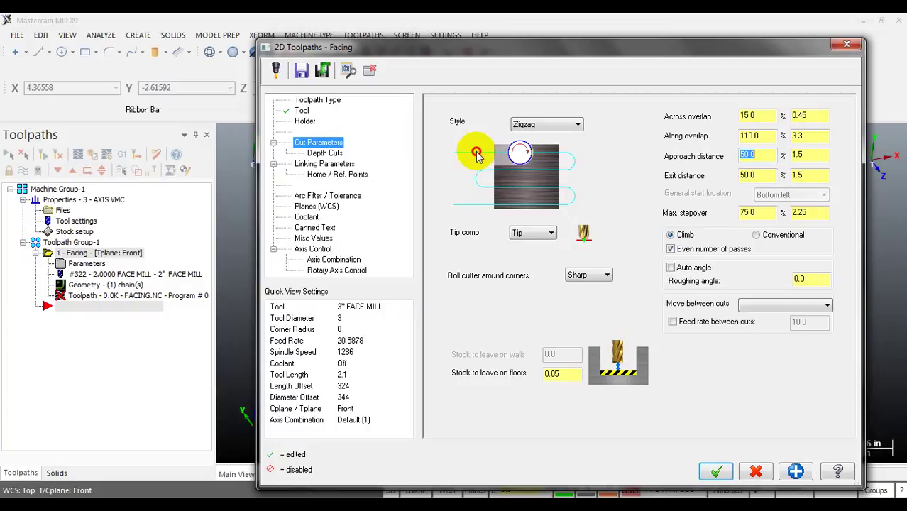
pyautogui.click(453, 153)
pyautogui.click(458, 149)
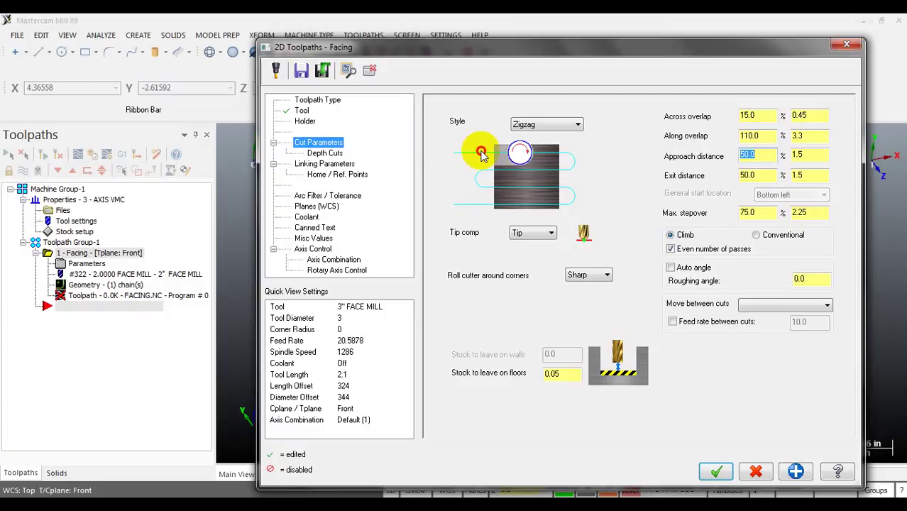
pyautogui.click(475, 154)
pyautogui.click(744, 175)
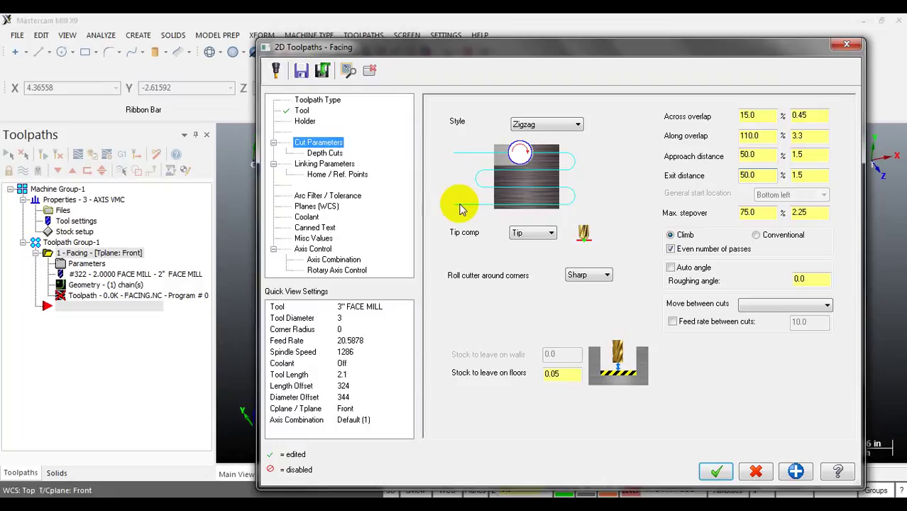
# Step: Set the along overlap, approach distance and exit distance to 55% each
pyautogui.doubleClick(752, 136)
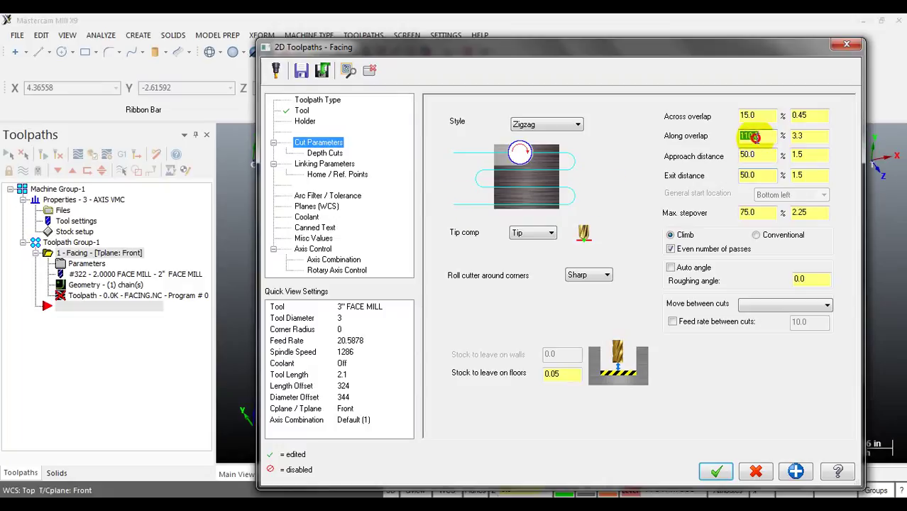
pyautogui.write('55')
pyautogui.doubleClick(745, 155)
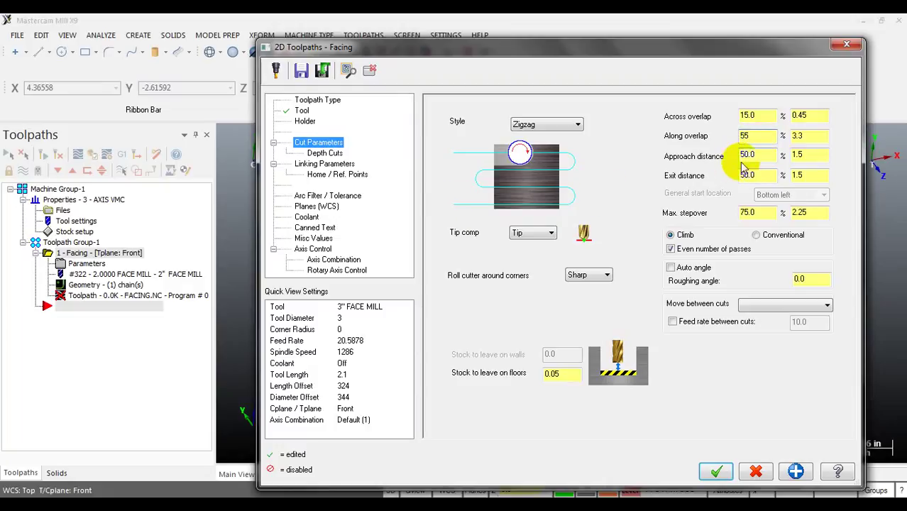
pyautogui.write('55')
pyautogui.doubleClick(747, 174)
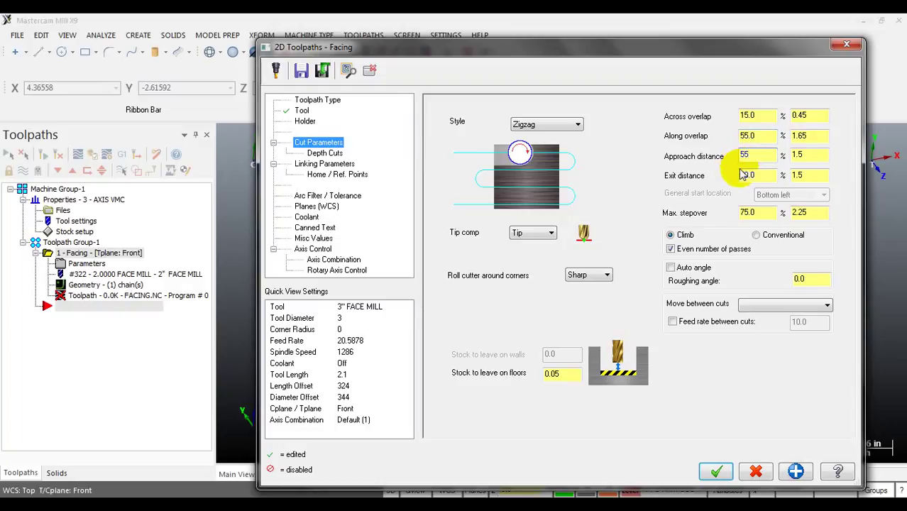
pyautogui.write('55')
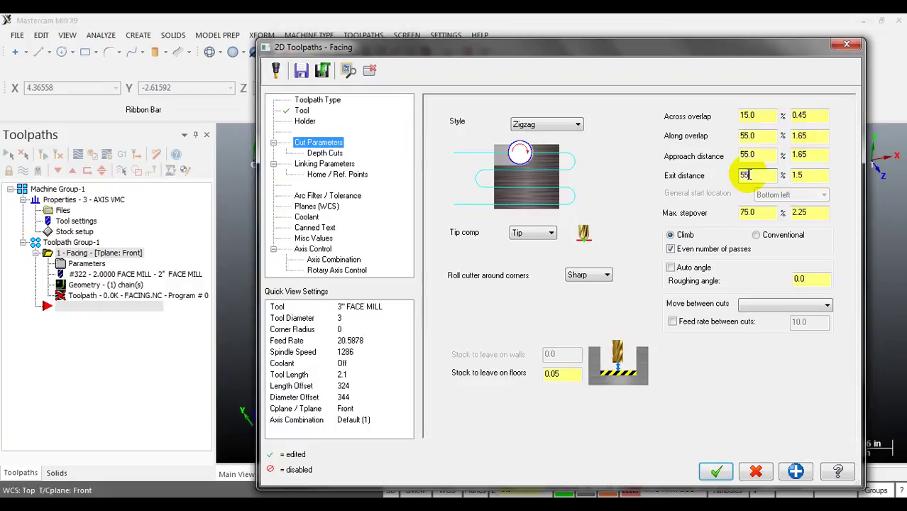
# Step: Set the facing toolpath's maximum stepover to 60% of the tool diameter
pyautogui.click(818, 214)
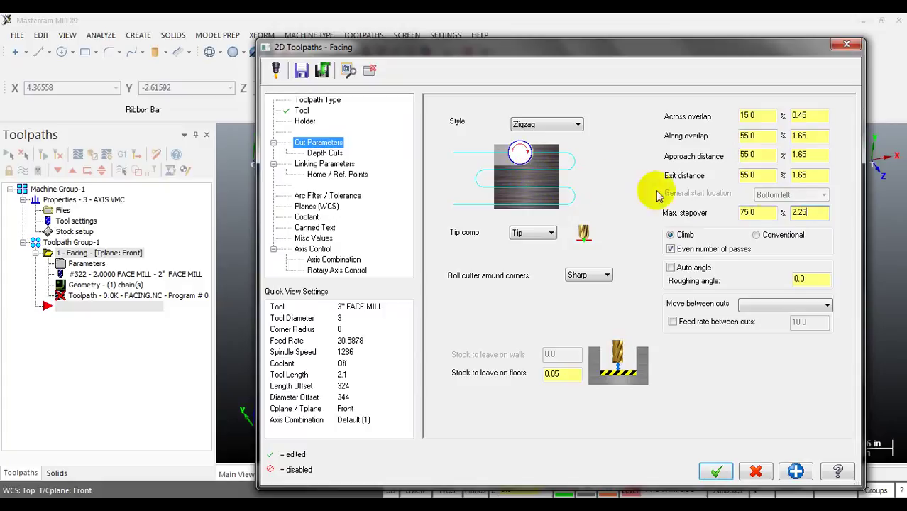
pyautogui.doubleClick(753, 213)
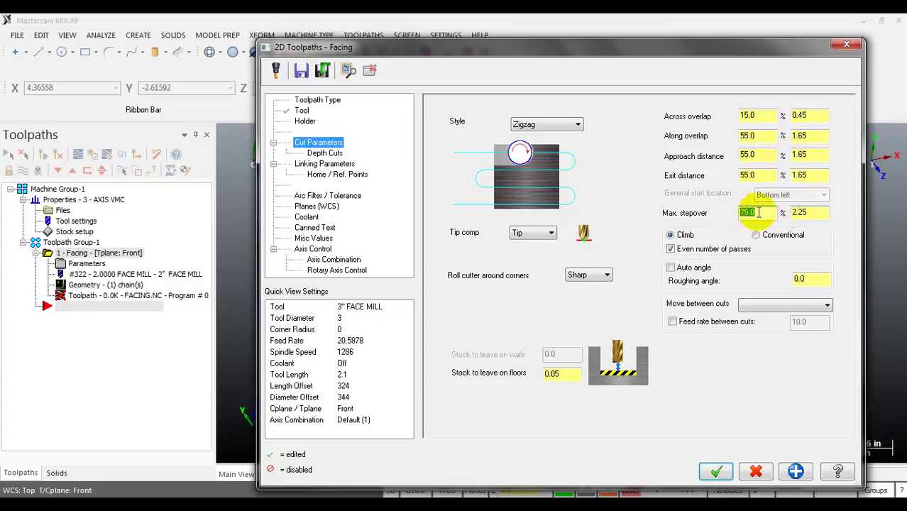
pyautogui.write('60')
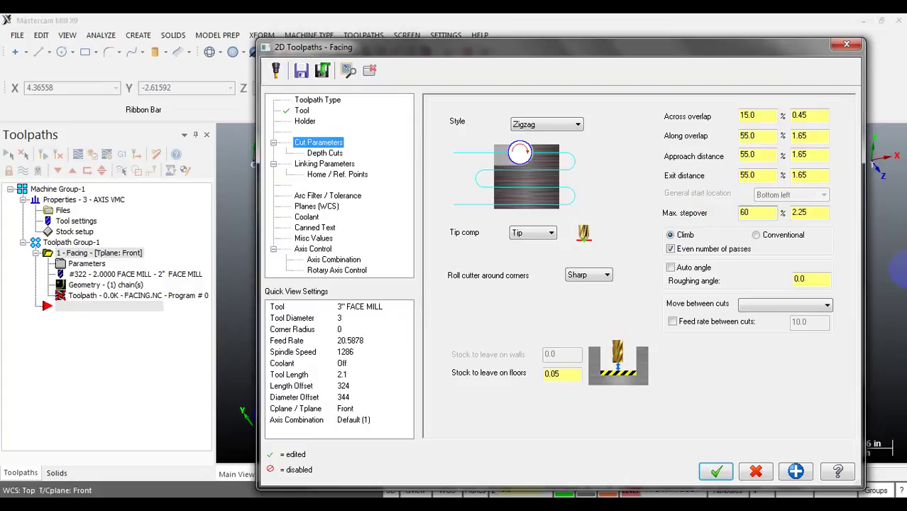
# Step: Compare the facing toolpath's maximum stepover distance with the diameter of the 3" face mill in the tool settings
pyautogui.click(813, 213)
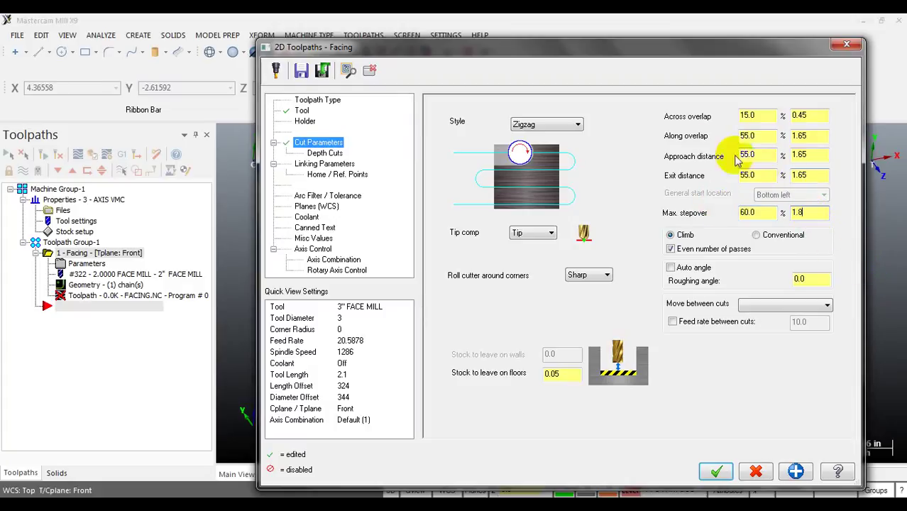
pyautogui.click(298, 111)
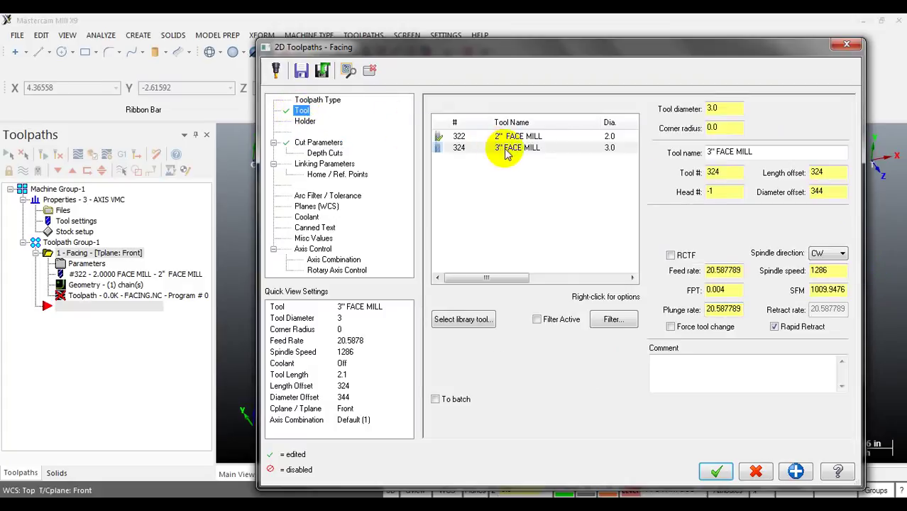
pyautogui.click(329, 142)
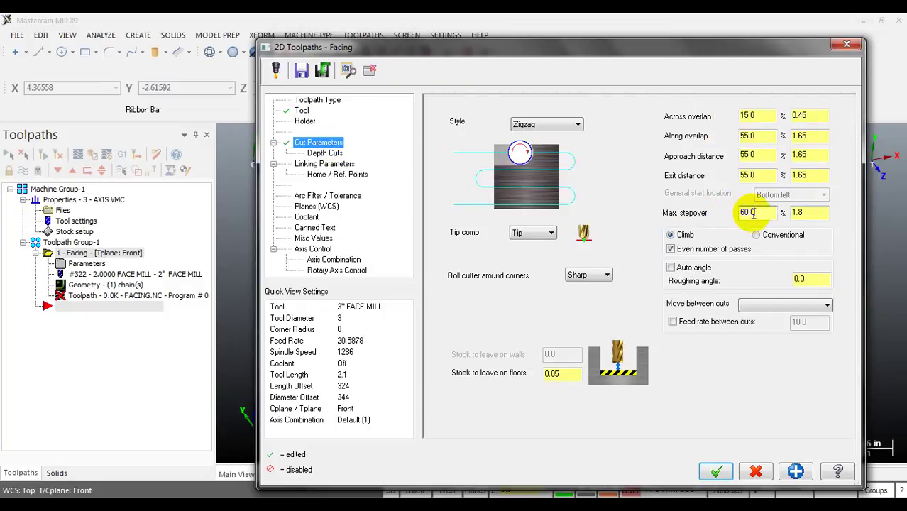
pyautogui.click(816, 213)
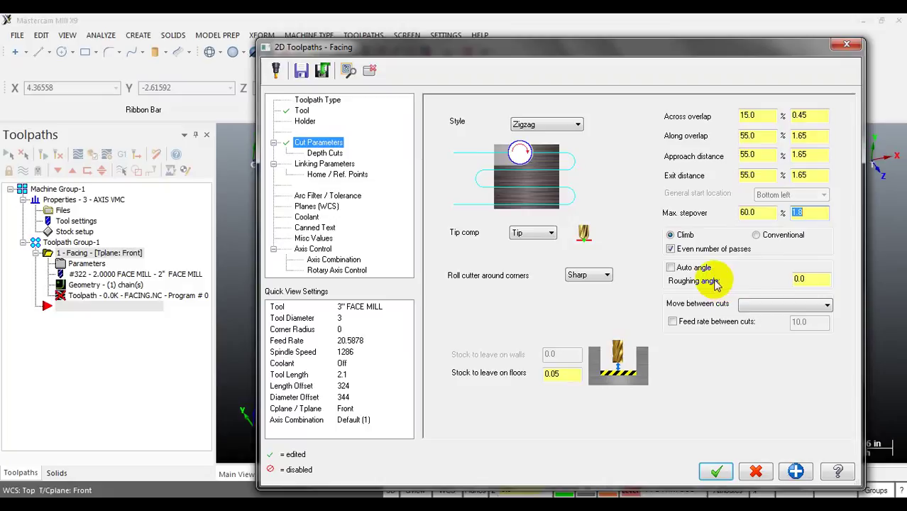
# Step: Toggle the even number of passes option off and back on for the facing cuts
pyautogui.click(691, 254)
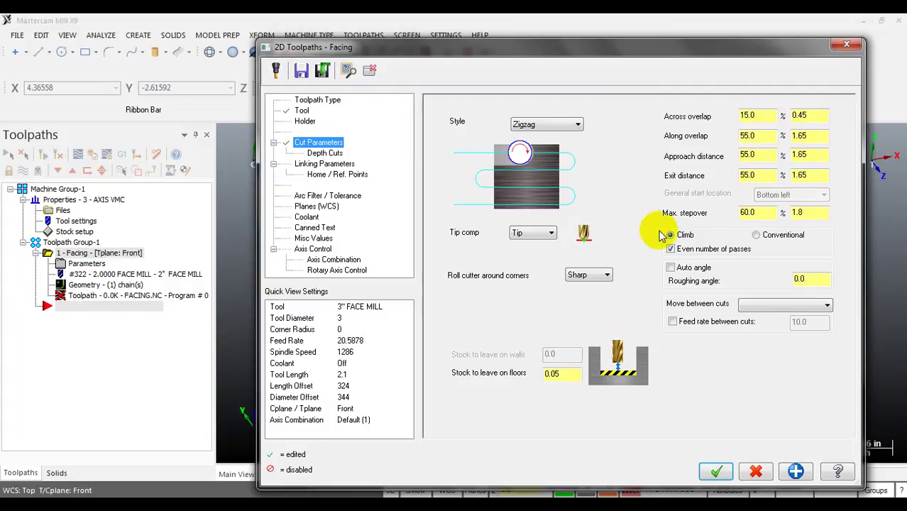
pyautogui.click(695, 257)
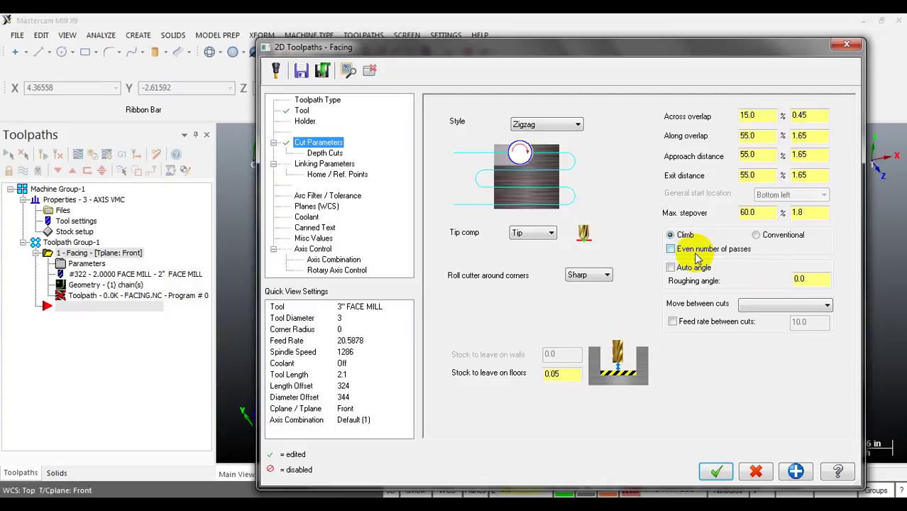
pyautogui.click(686, 254)
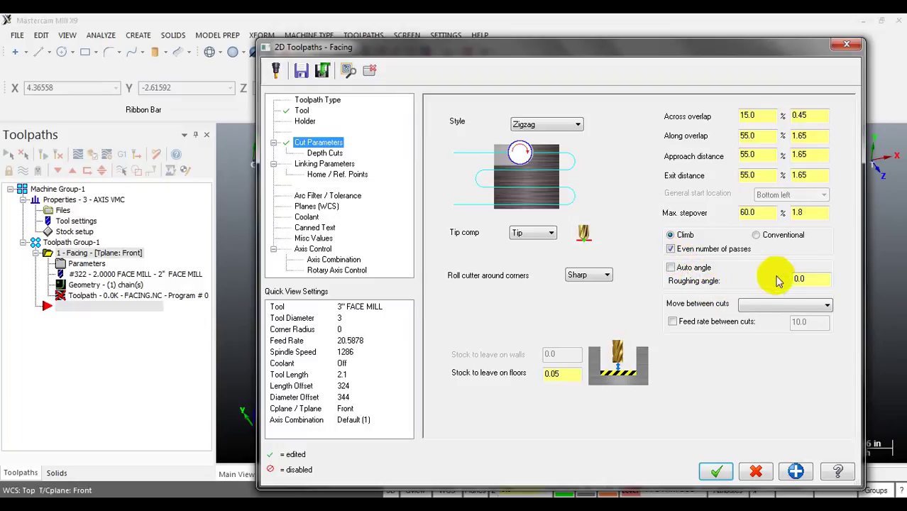
# Step: Try a roughing angle of 80 for the facing passes and restore it to 0
pyautogui.click(817, 281)
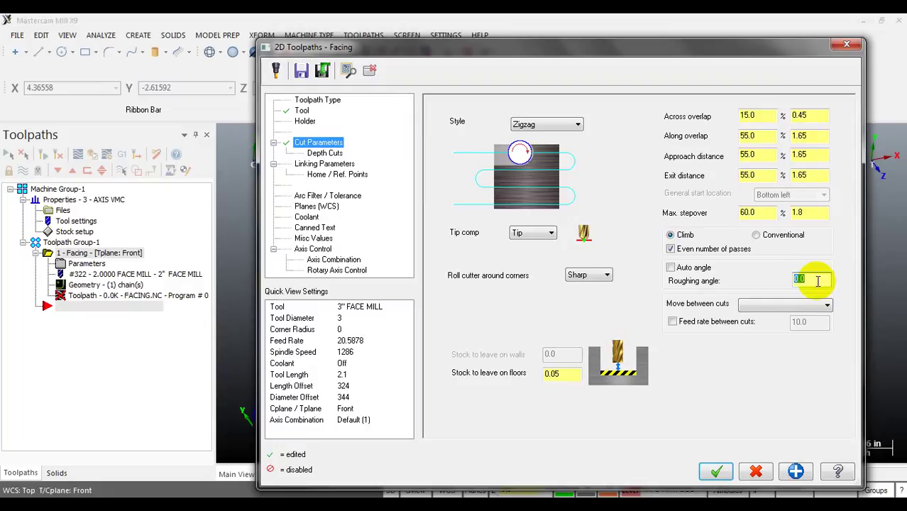
pyautogui.doubleClick(816, 281)
pyautogui.write('80')
pyautogui.doubleClick(819, 282)
pyautogui.write('0')
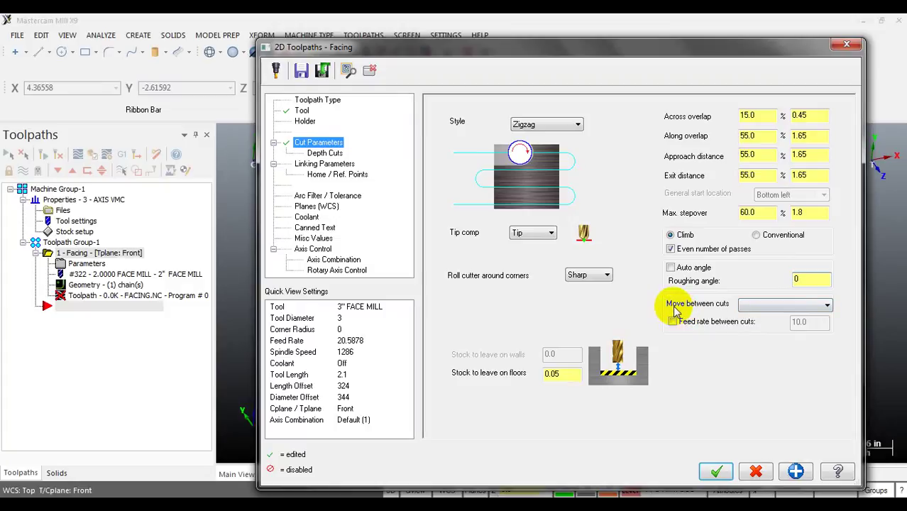
# Step: Set the facing toolpath's move between cuts to High speed loops
pyautogui.click(749, 305)
pyautogui.click(744, 306)
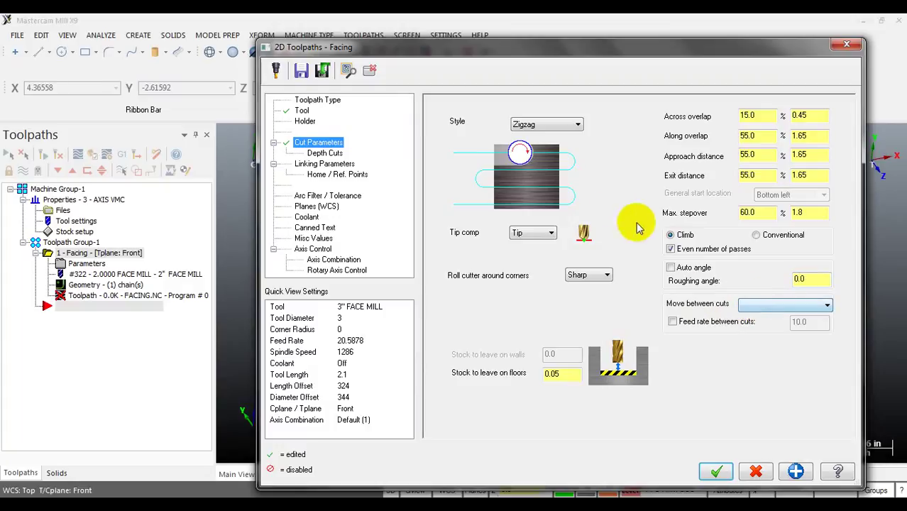
pyautogui.click(554, 160)
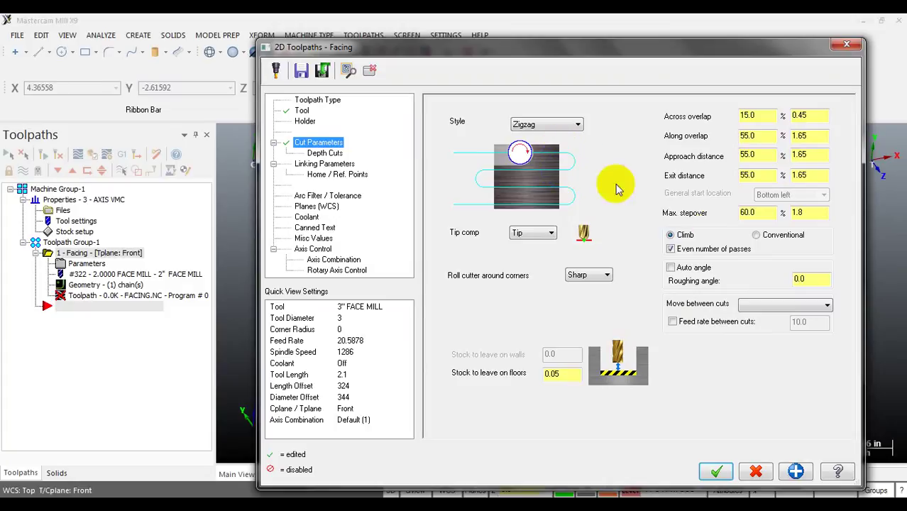
pyautogui.click(745, 306)
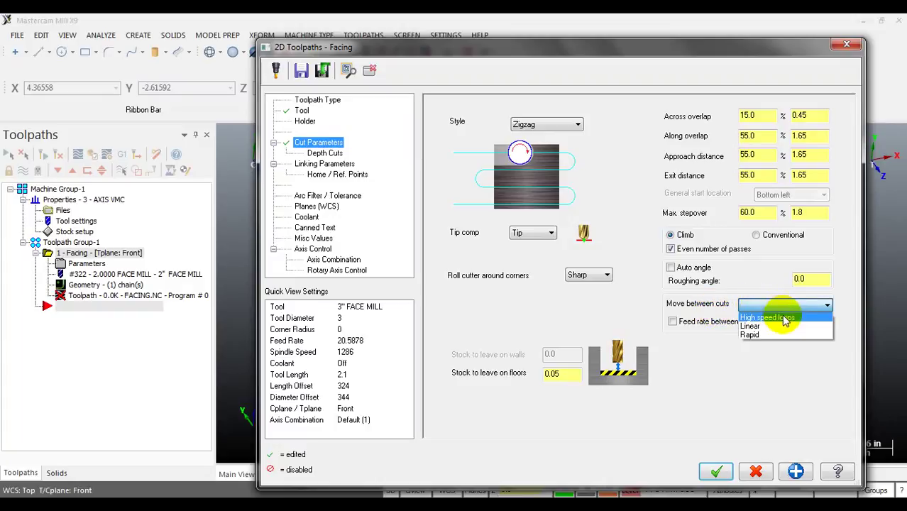
pyautogui.click(783, 317)
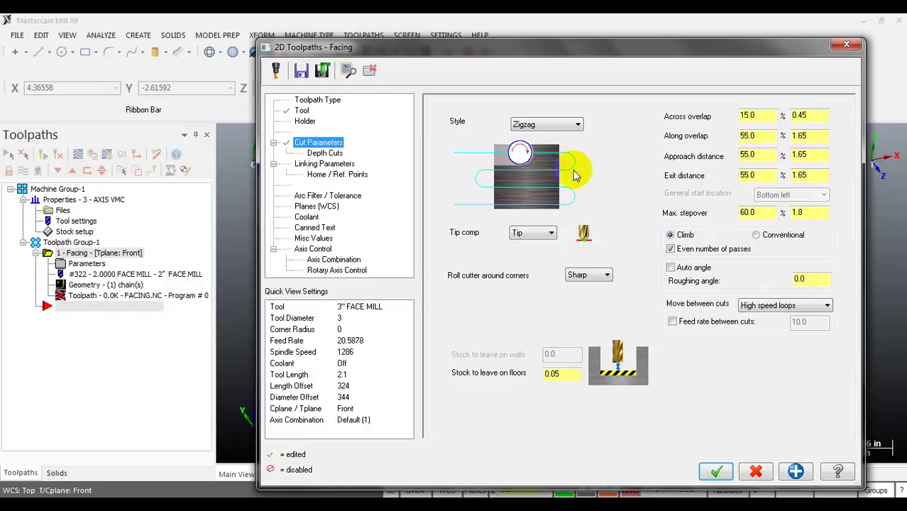
# Step: Set the facing toolpath's move between cuts to Linear
pyautogui.click(765, 305)
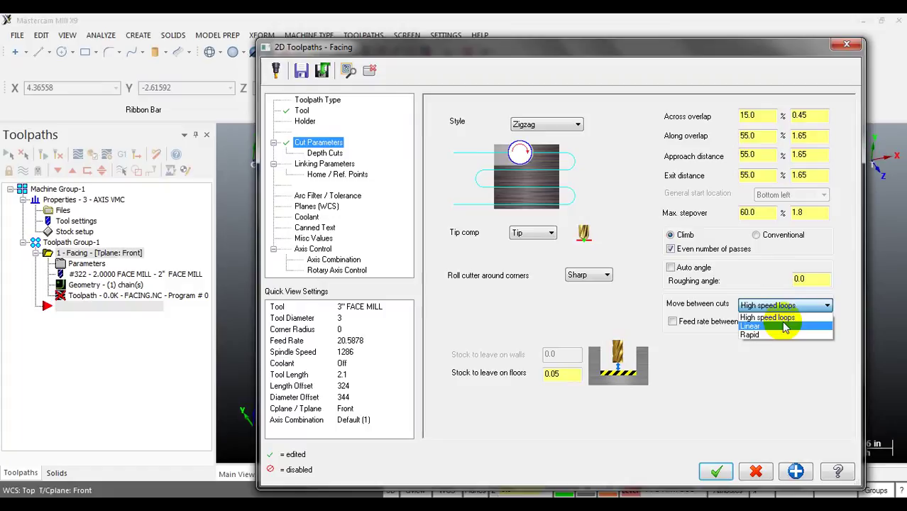
pyautogui.click(784, 327)
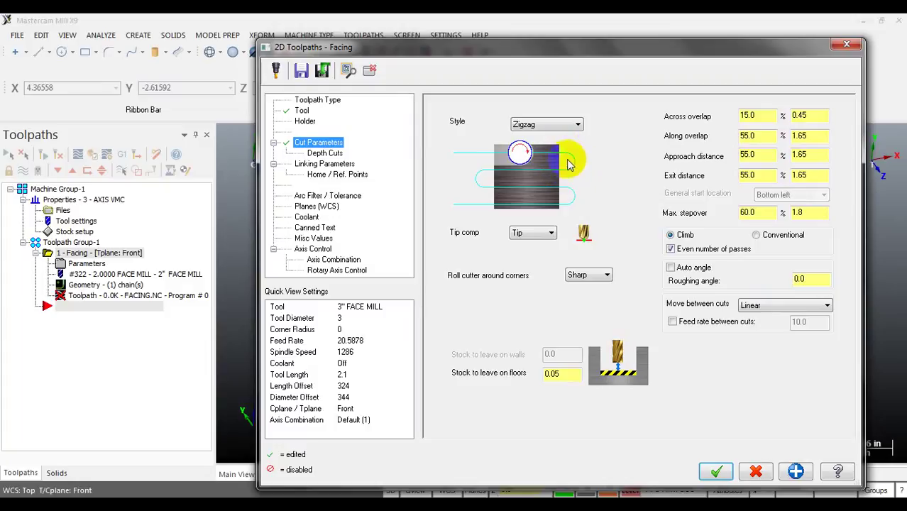
pyautogui.click(760, 307)
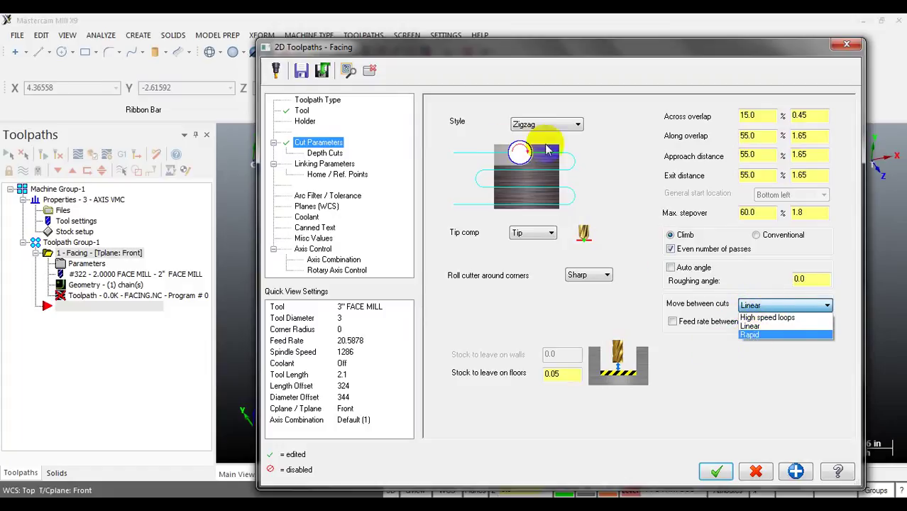
pyautogui.click(569, 155)
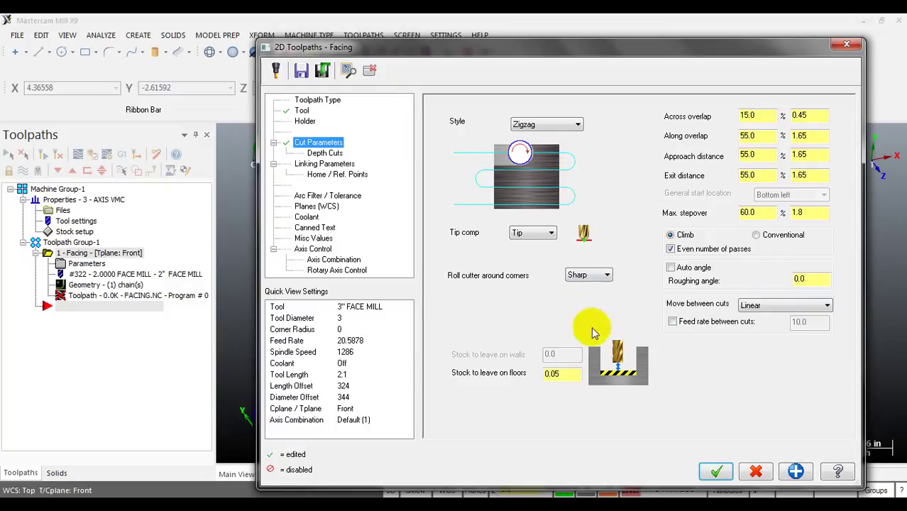
# Step: Set the facing toolpath's stock to leave on floors to 0
pyautogui.click(572, 374)
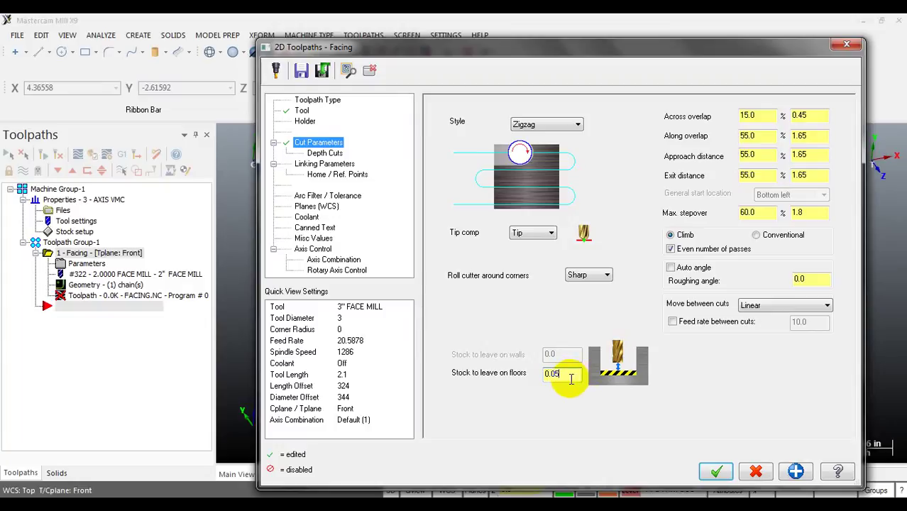
pyautogui.write('0')
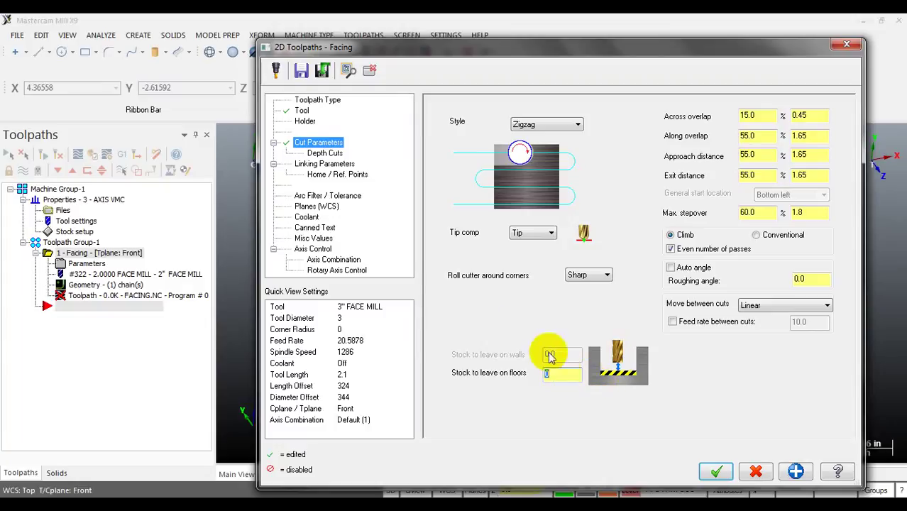
pyautogui.click(326, 153)
pyautogui.click(326, 144)
# Step: Set the maximum rough step of the facing depth cuts to 0.05
pyautogui.click(323, 154)
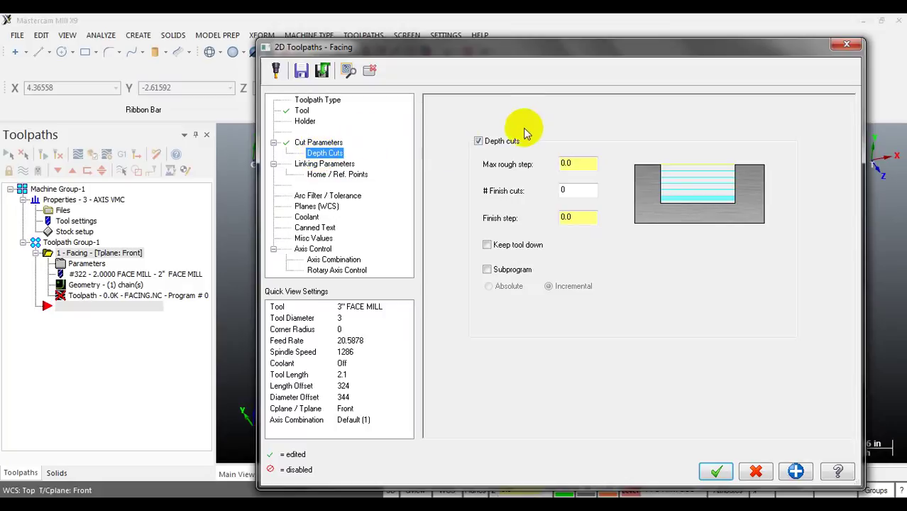
pyautogui.click(571, 189)
pyautogui.click(573, 162)
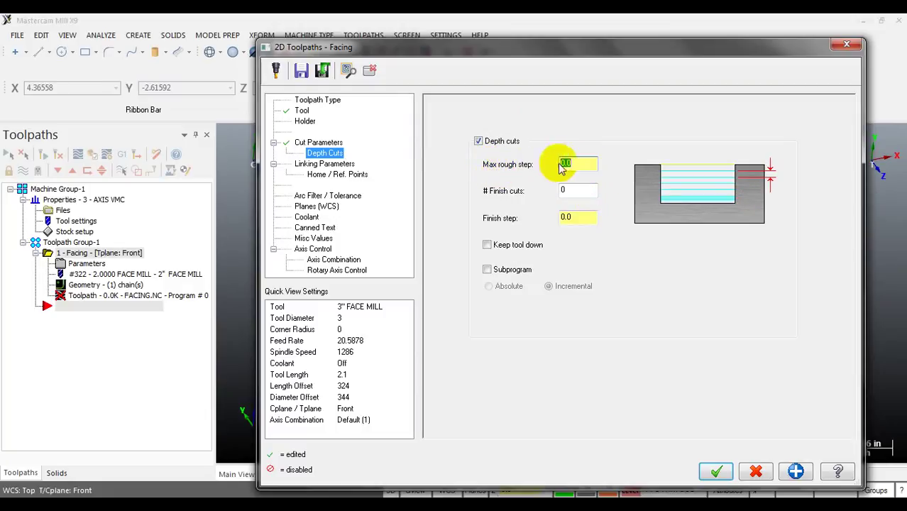
pyautogui.press('BackSpace')
pyautogui.write('.0')
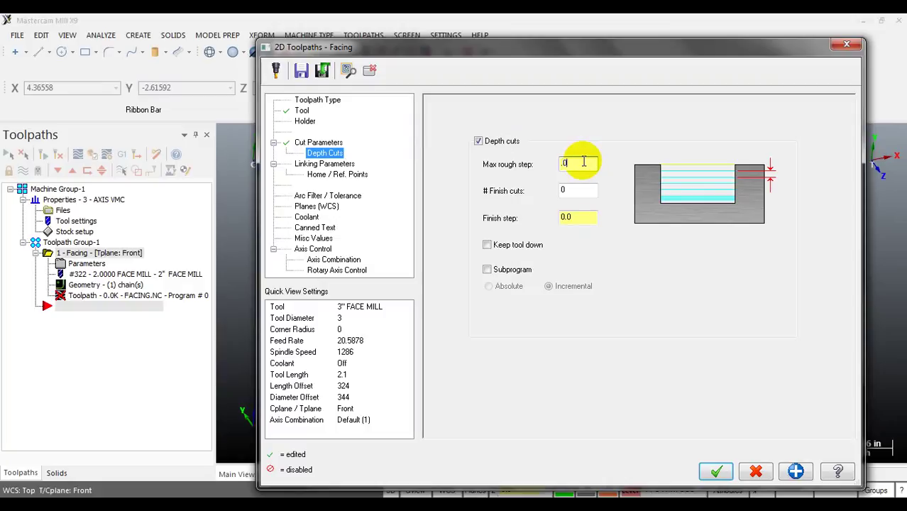
pyautogui.write('5')
# Step: Set the depth cuts to 1 finish cut with a finish step of 0.005
pyautogui.click(568, 191)
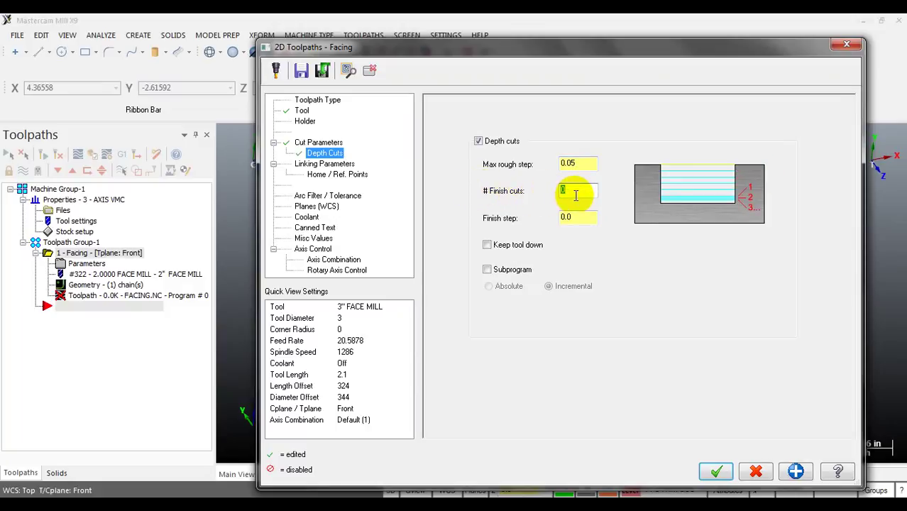
pyautogui.write('1')
pyautogui.click(587, 220)
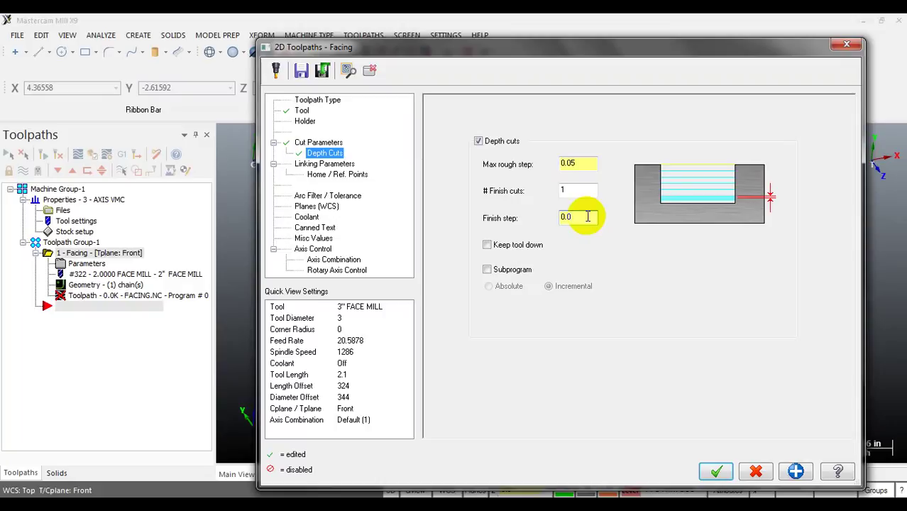
pyautogui.write('05')
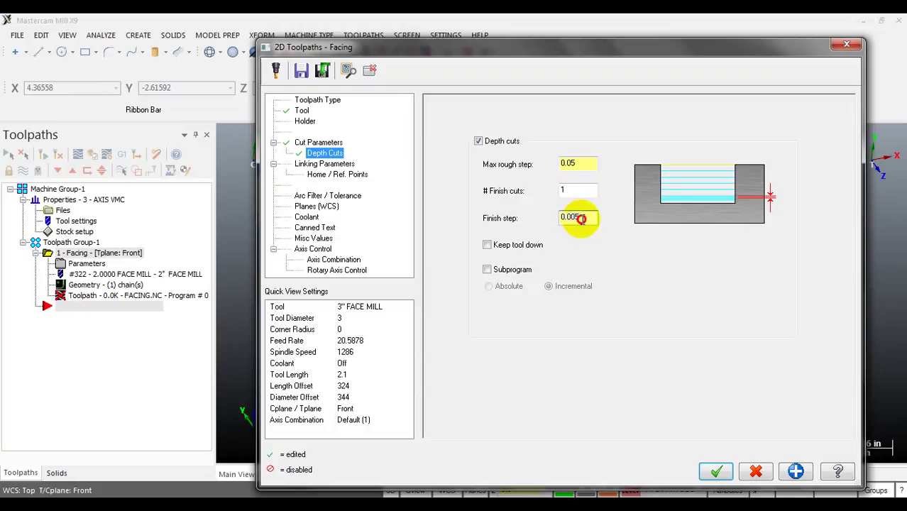
pyautogui.moveTo(577, 216); pyautogui.dragTo(562, 220)
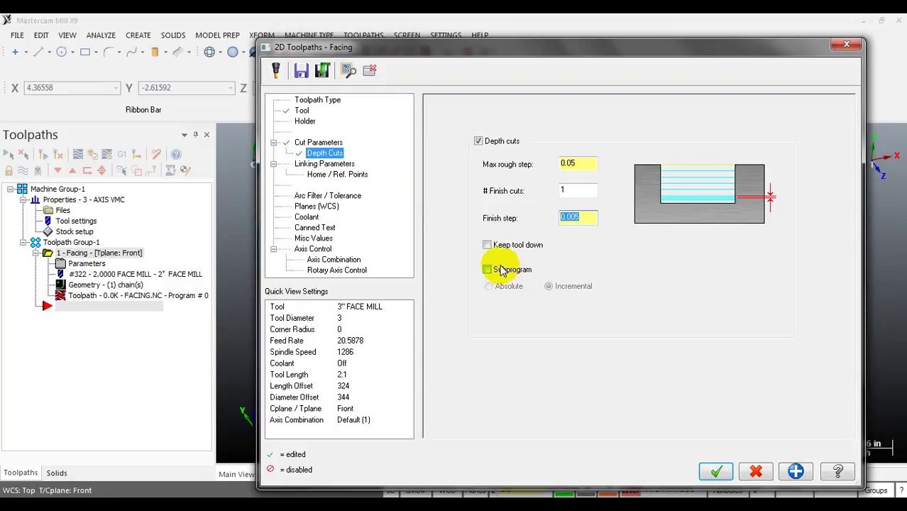
# Step: Enable the absolute clearance height of 2.0 in the linking parameters and disable the retract height
pyautogui.click(346, 166)
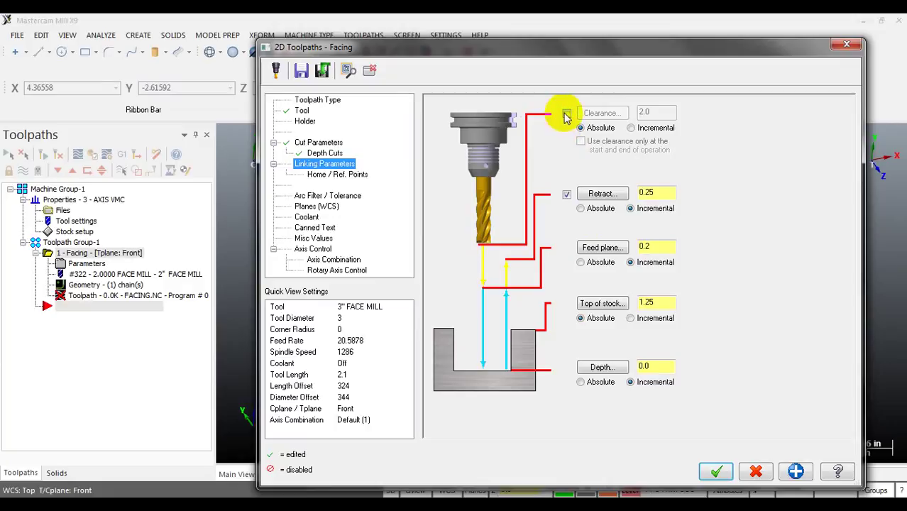
pyautogui.doubleClick(656, 192)
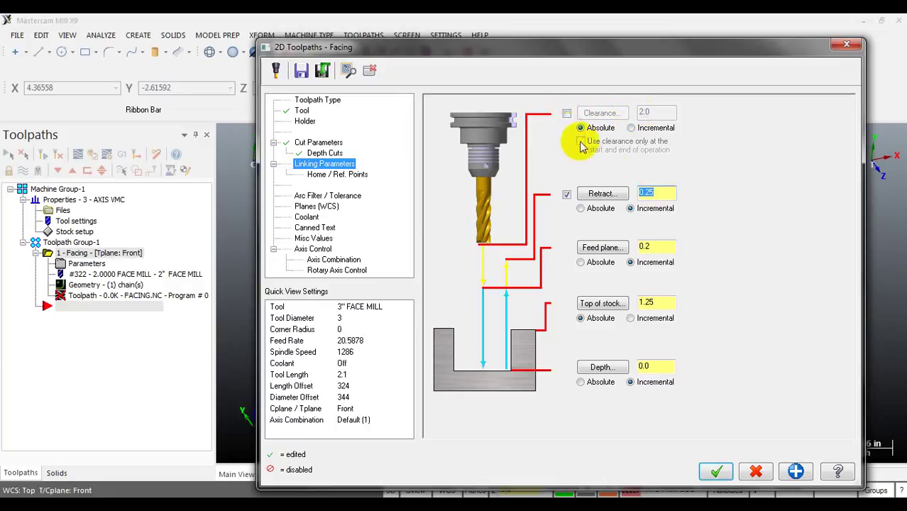
pyautogui.click(566, 114)
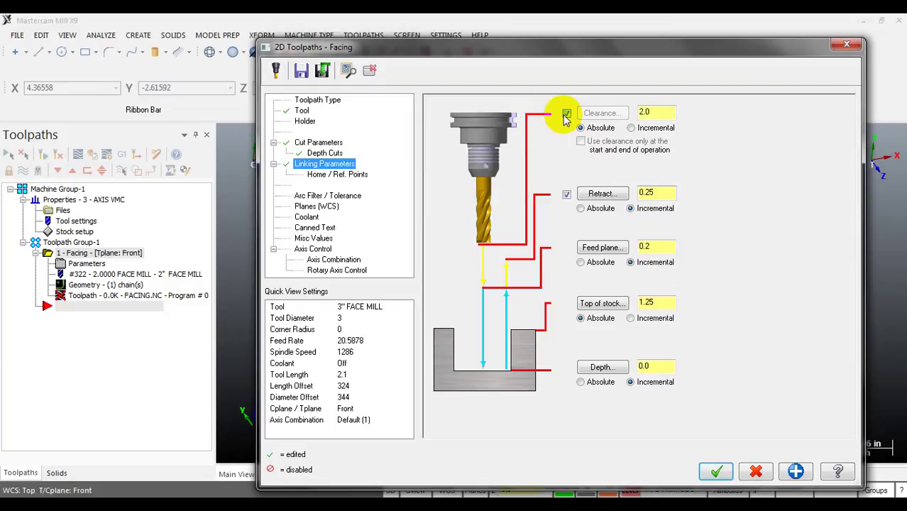
pyautogui.click(566, 114)
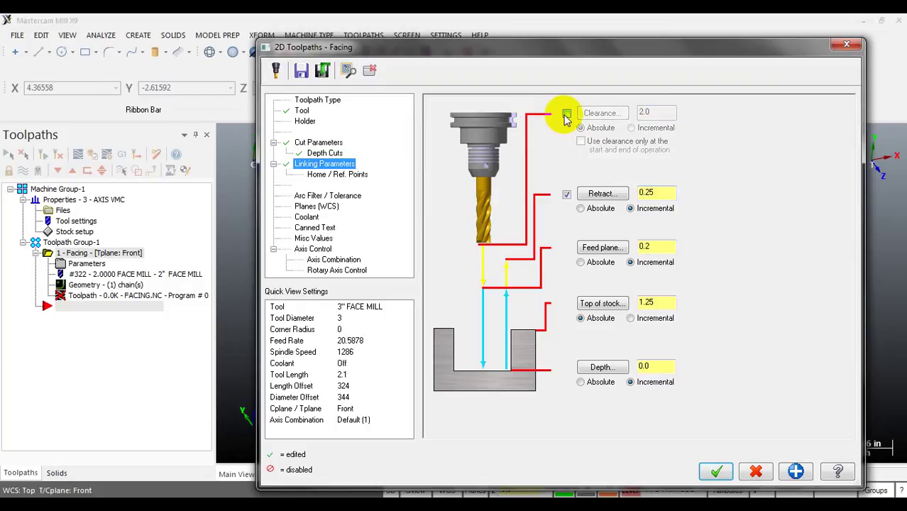
pyautogui.click(566, 114)
pyautogui.doubleClick(652, 113)
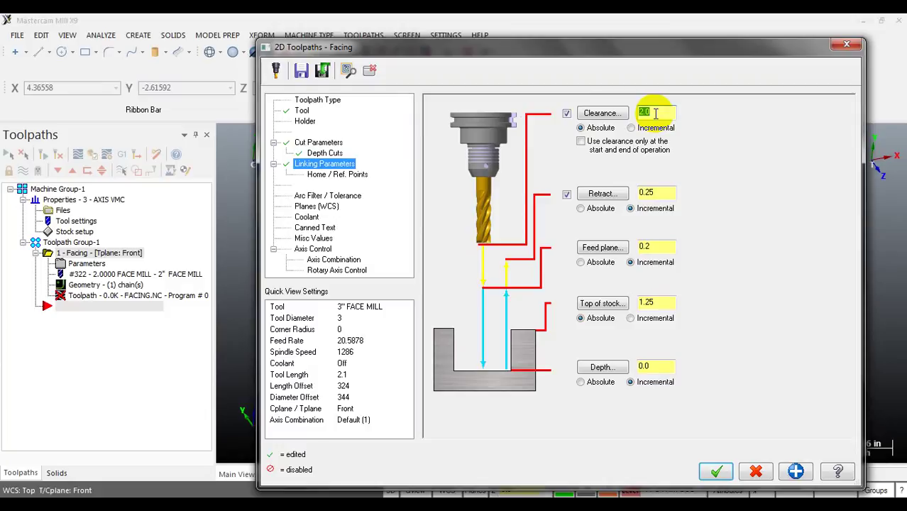
pyautogui.click(567, 196)
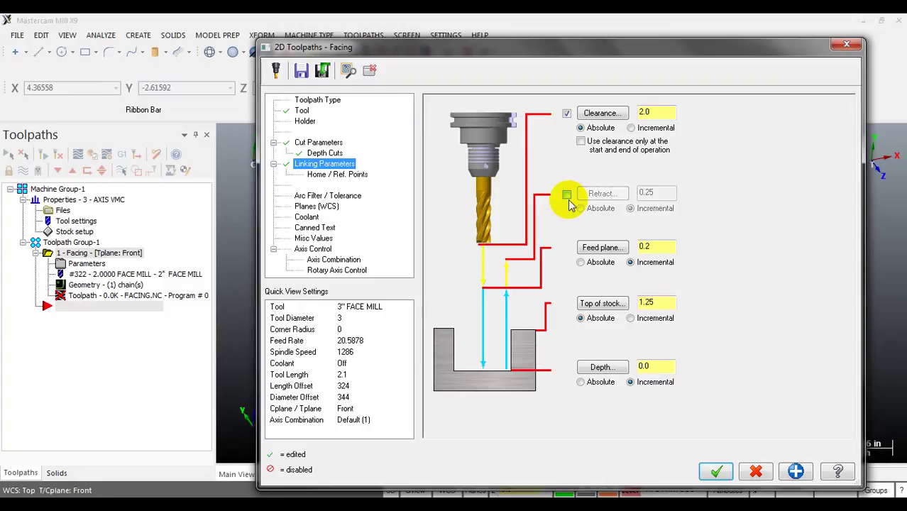
# Step: Set the feed plane to an absolute height of 0.5
pyautogui.click(580, 262)
pyautogui.doubleClick(654, 248)
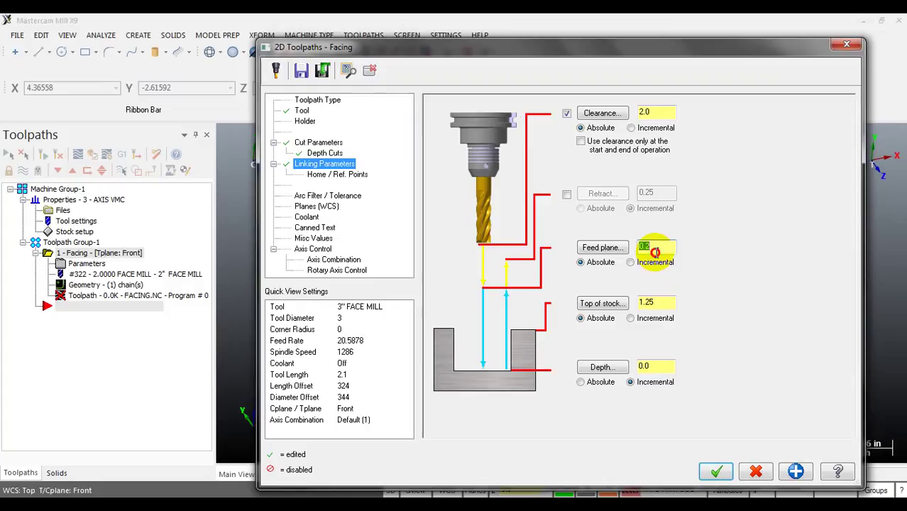
pyautogui.write('.5')
# Step: Check the depth cut settings and set the facing toolpath's absolute top of stock to 0.02
pyautogui.click(653, 302)
pyautogui.doubleClick(654, 301)
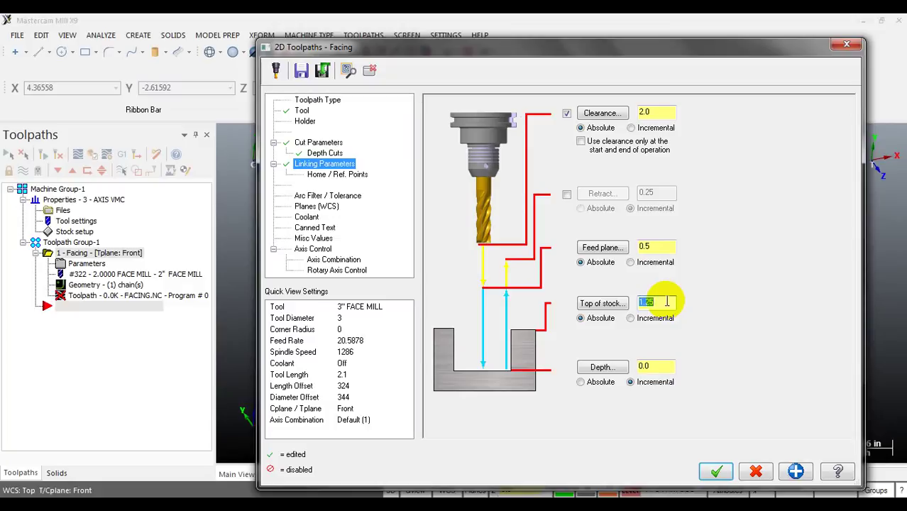
pyautogui.click(321, 155)
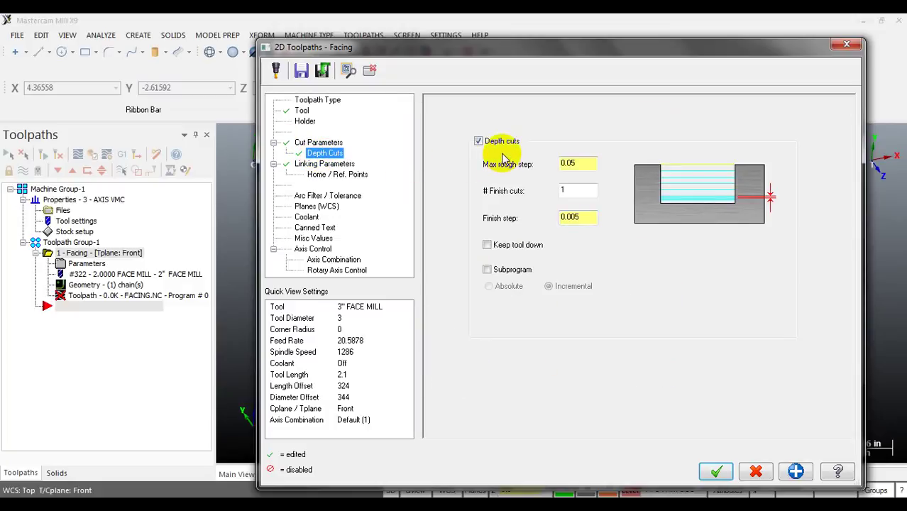
pyautogui.click(323, 163)
pyautogui.moveTo(633, 304); pyautogui.dragTo(653, 303)
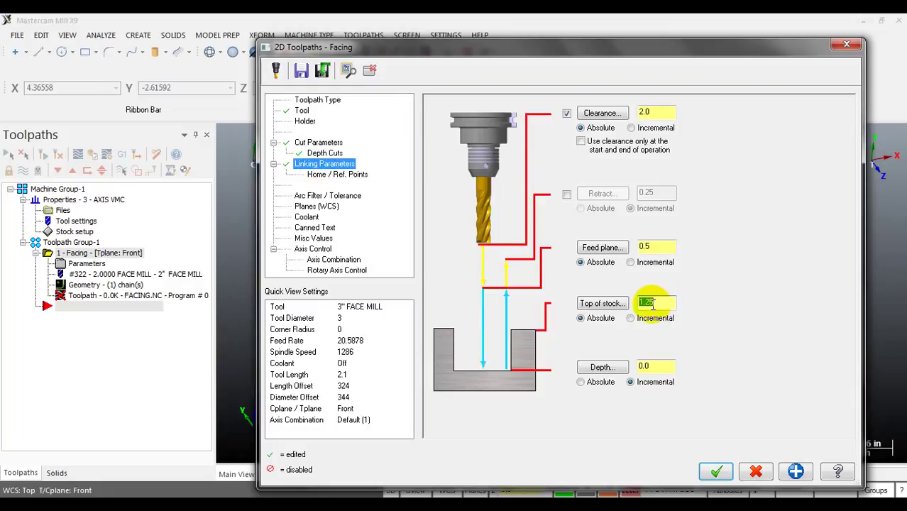
pyautogui.click(324, 154)
pyautogui.click(575, 162)
pyautogui.doubleClick(581, 162)
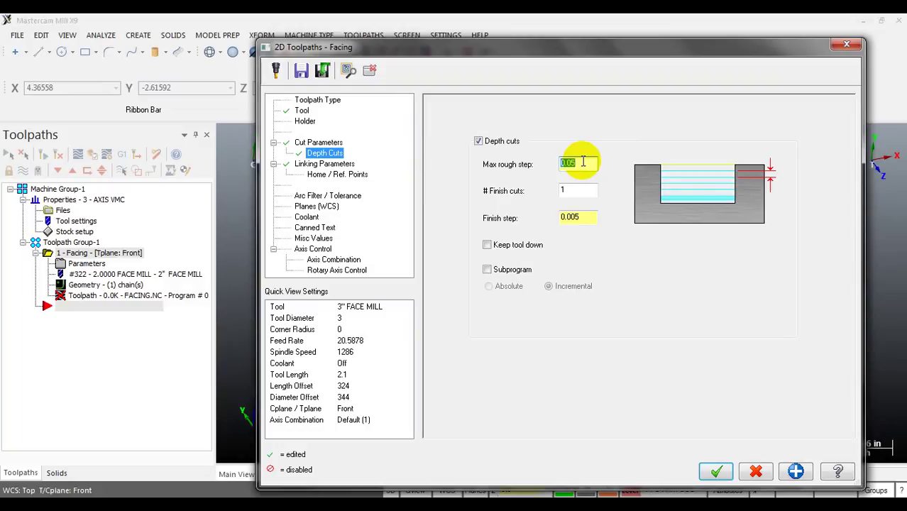
pyautogui.click(327, 164)
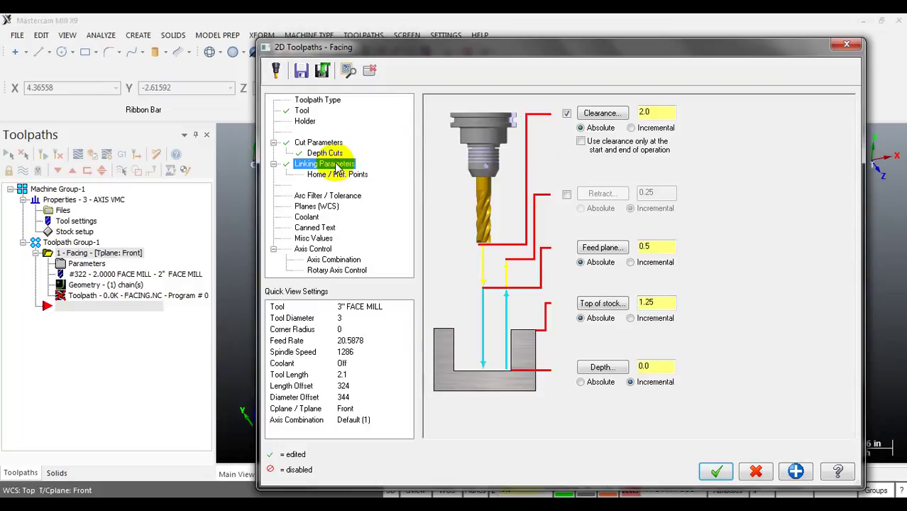
pyautogui.doubleClick(647, 302)
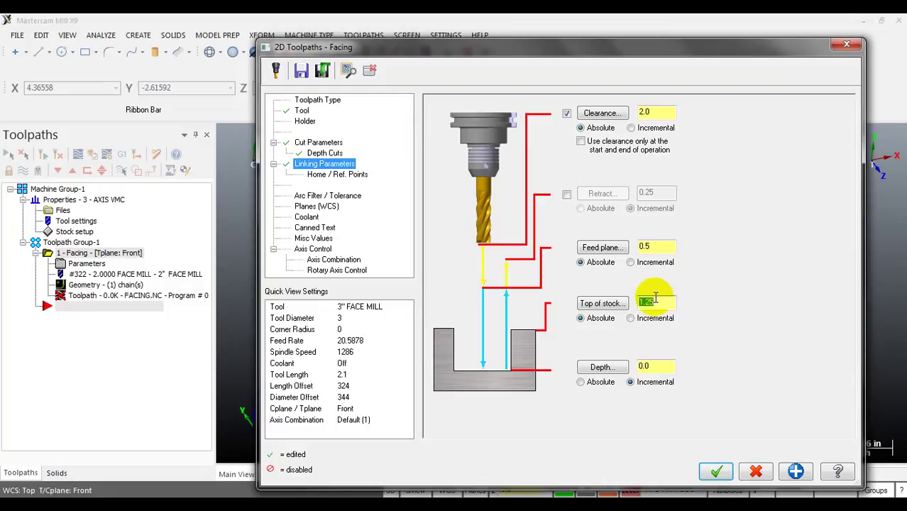
pyautogui.write('.02')
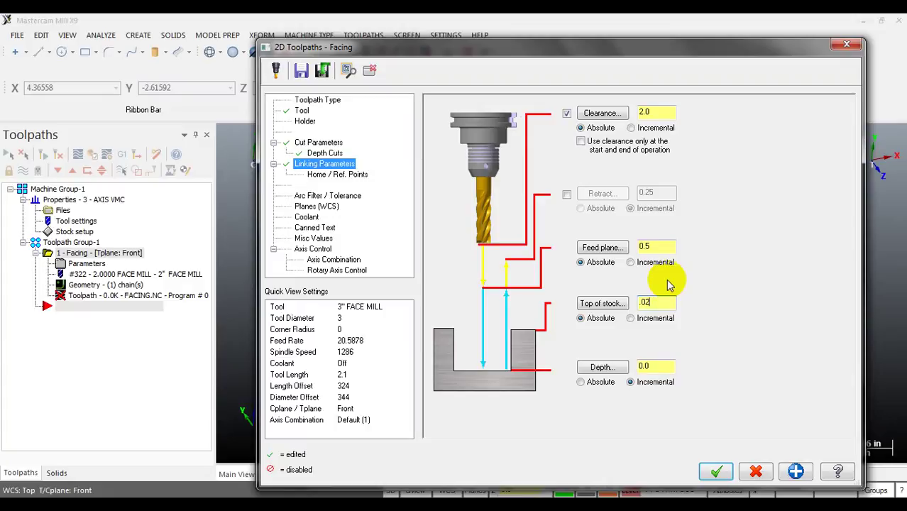
# Step: Make the facing depth absolute at 0.0, accept the parameters and save the operation despite the construction plane warning
pyautogui.click(582, 382)
pyautogui.click(656, 368)
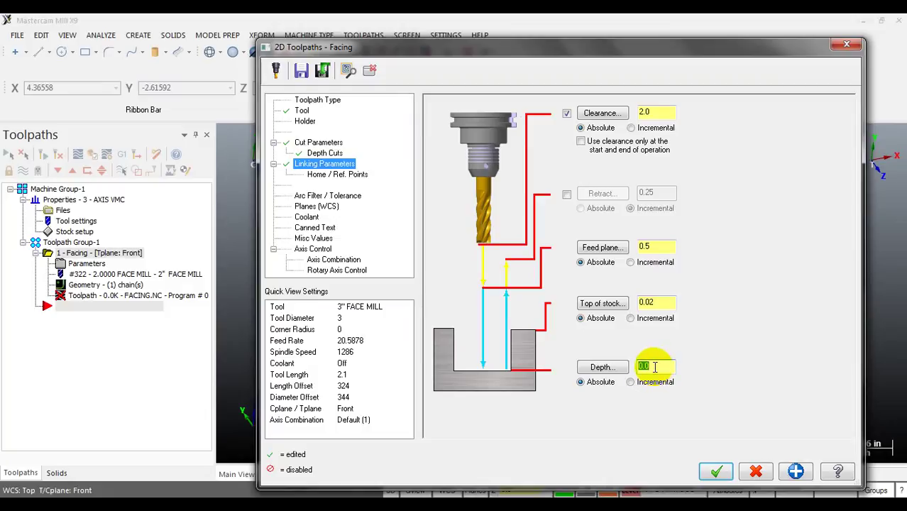
pyautogui.click(714, 472)
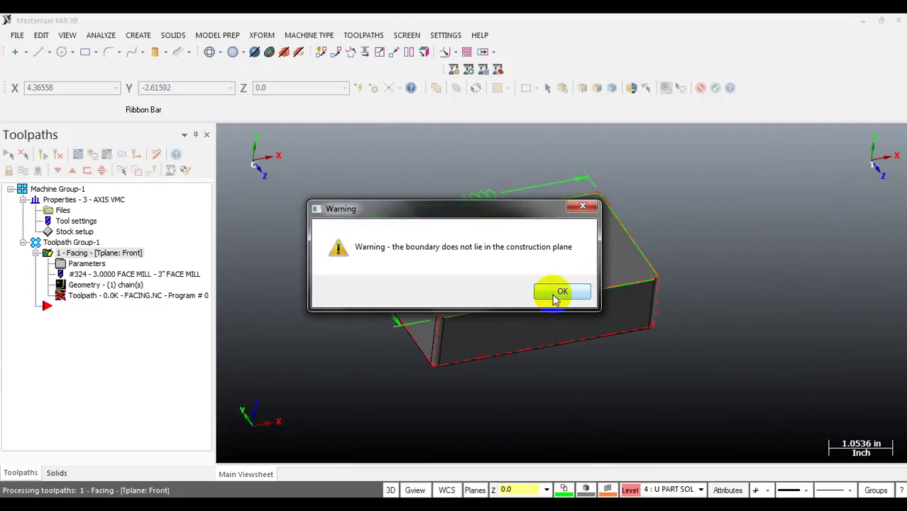
pyautogui.click(555, 296)
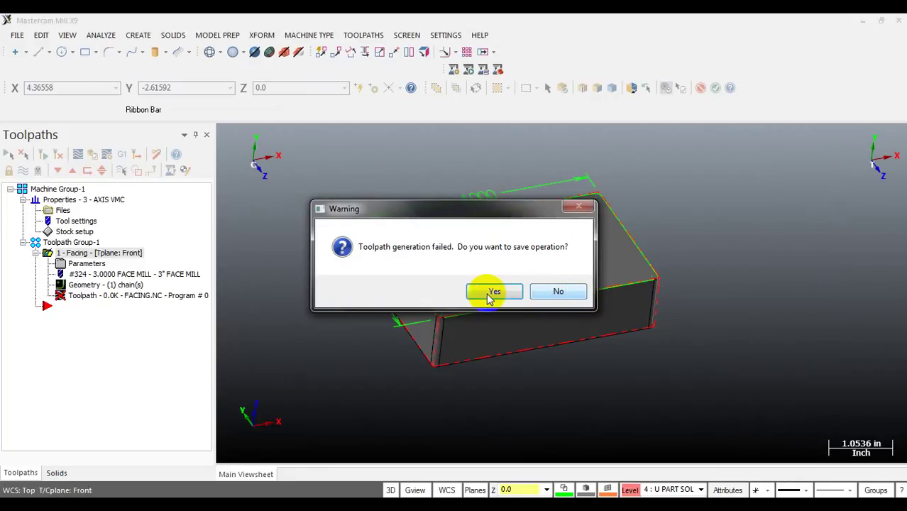
pyautogui.click(491, 294)
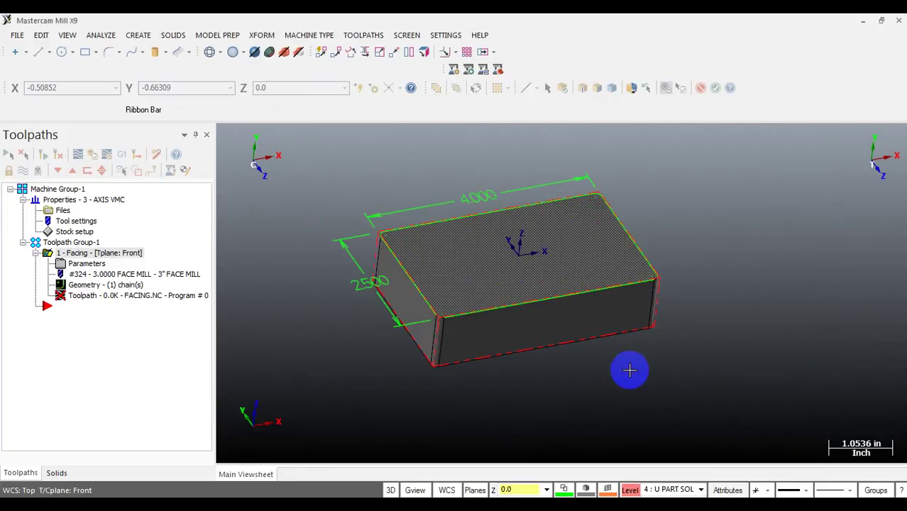
# Step: Switch the block's view and the active tool and construction planes to Top
pyautogui.scroll(-3, 751, 382)
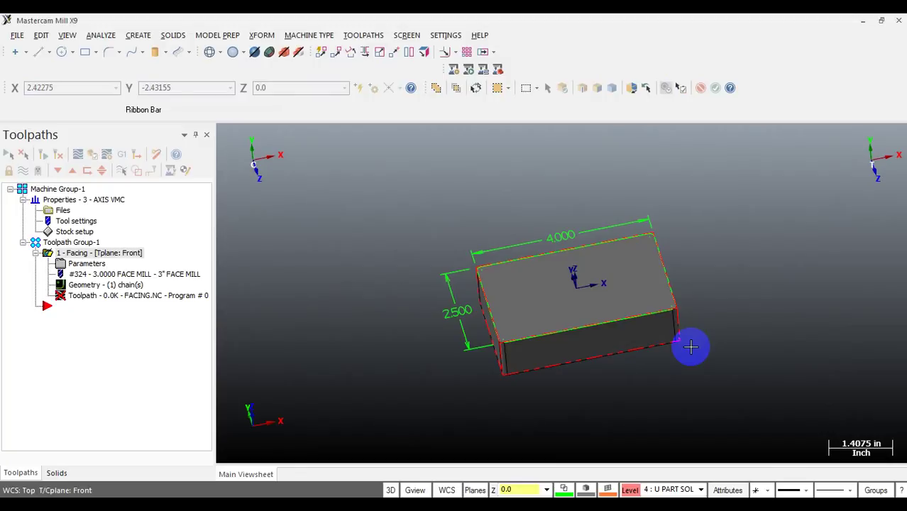
pyautogui.hotkey('alt', '1')
pyautogui.scroll(-1, 691, 363)
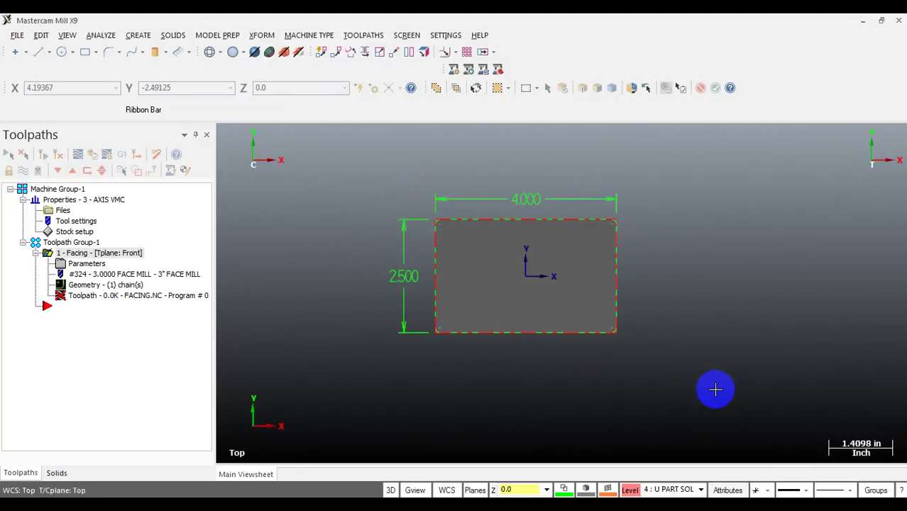
# Step: Copy the Top working coordinate system to the facing operation's tool plane and construction plane, and regenerate the toolpath
pyautogui.click(85, 263)
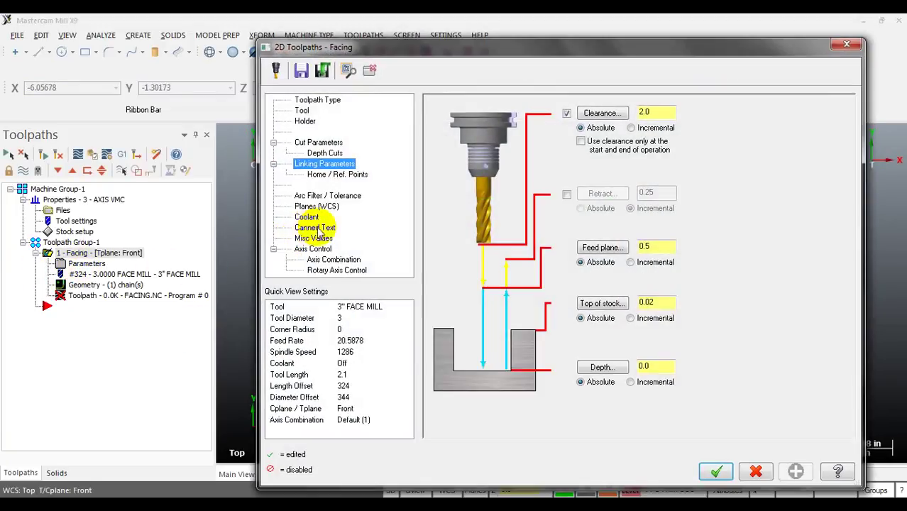
pyautogui.click(323, 258)
pyautogui.click(315, 238)
pyautogui.click(319, 228)
pyautogui.click(307, 216)
pyautogui.click(317, 206)
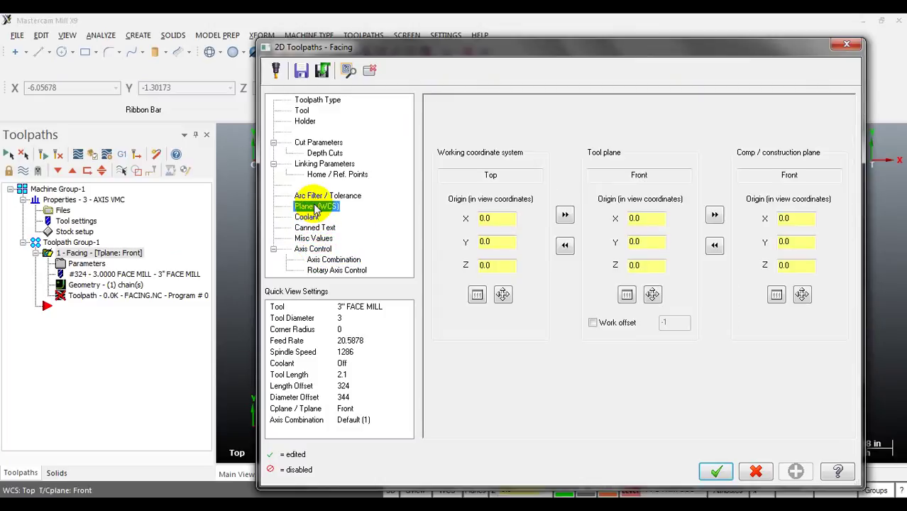
pyautogui.click(564, 214)
pyautogui.click(714, 213)
pyautogui.click(716, 471)
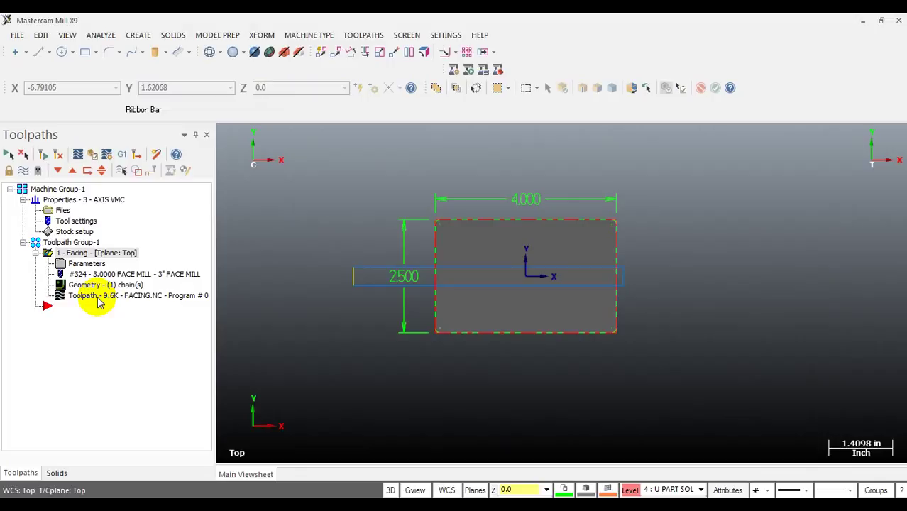
# Step: Backplot the facing toolpath to examine the face mill's motion over the block
pyautogui.moveTo(486, 244); pyautogui.dragTo(509, 177, button='middle')
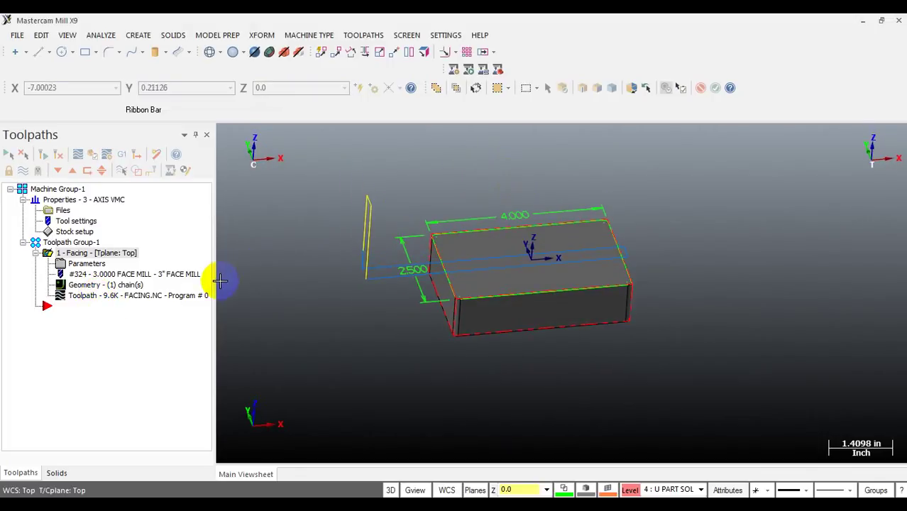
pyautogui.click(117, 297)
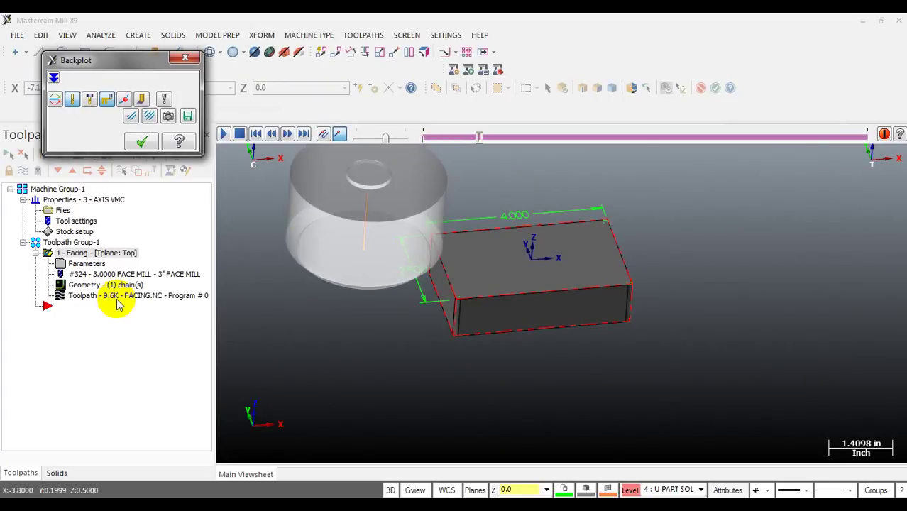
pyautogui.moveTo(496, 269); pyautogui.dragTo(449, 253, button='middle')
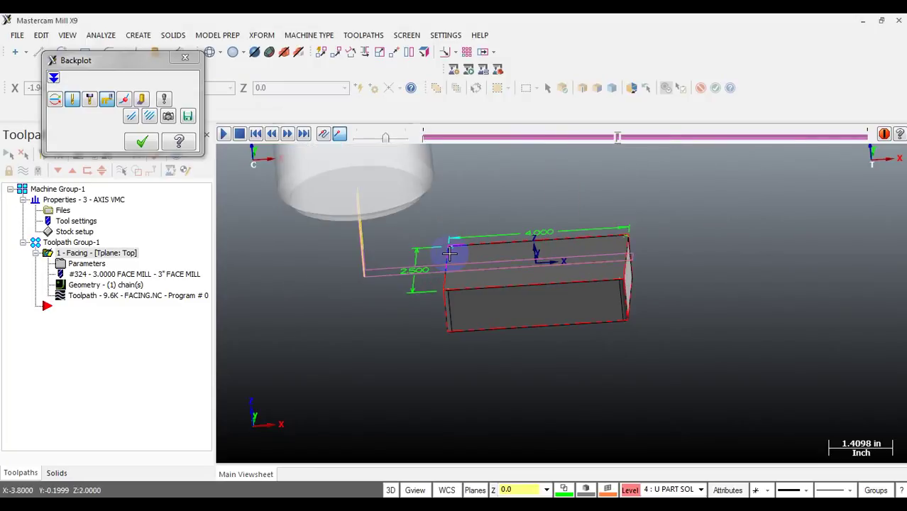
pyautogui.click(185, 57)
pyautogui.moveTo(520, 216); pyautogui.dragTo(550, 249, button='middle')
# Step: Set the facing approach distance to 70% in the cut parameters and regenerate the toolpath
pyautogui.click(87, 263)
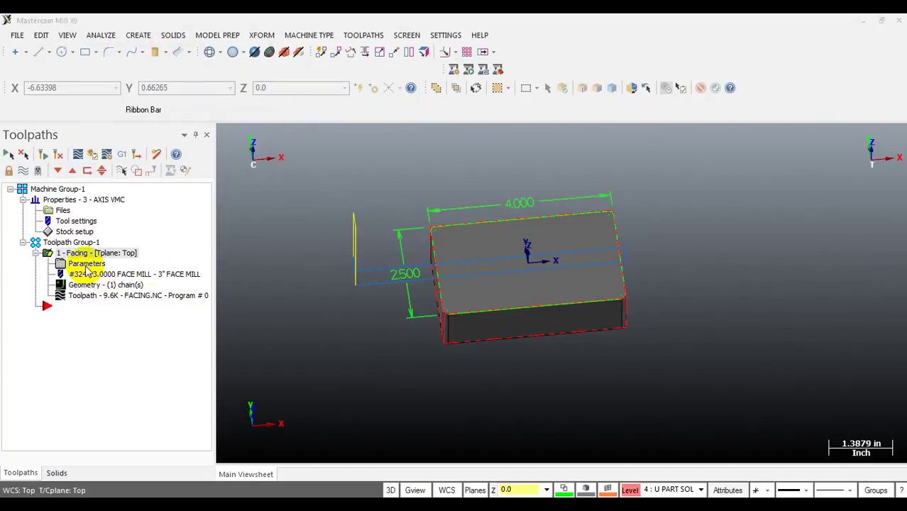
pyautogui.click(319, 143)
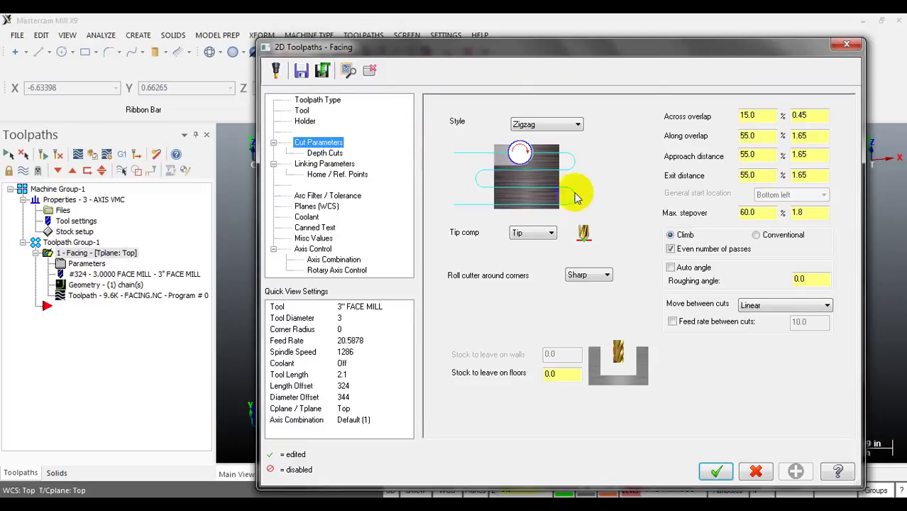
pyautogui.doubleClick(769, 117)
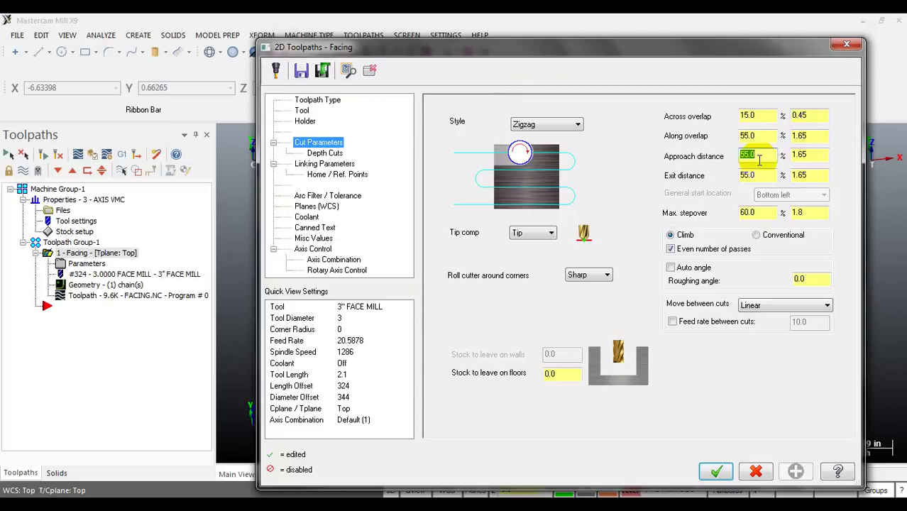
pyautogui.click(750, 176)
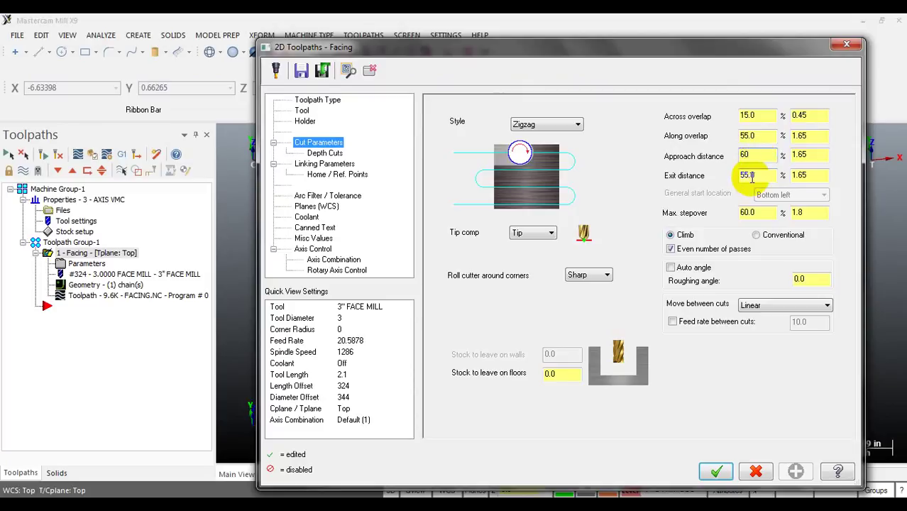
pyautogui.click(750, 176)
pyautogui.write('70')
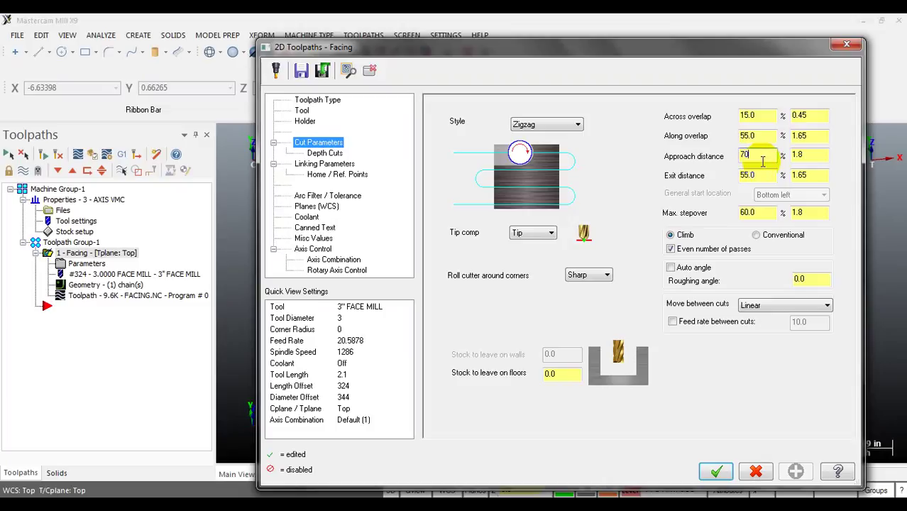
pyautogui.click(713, 471)
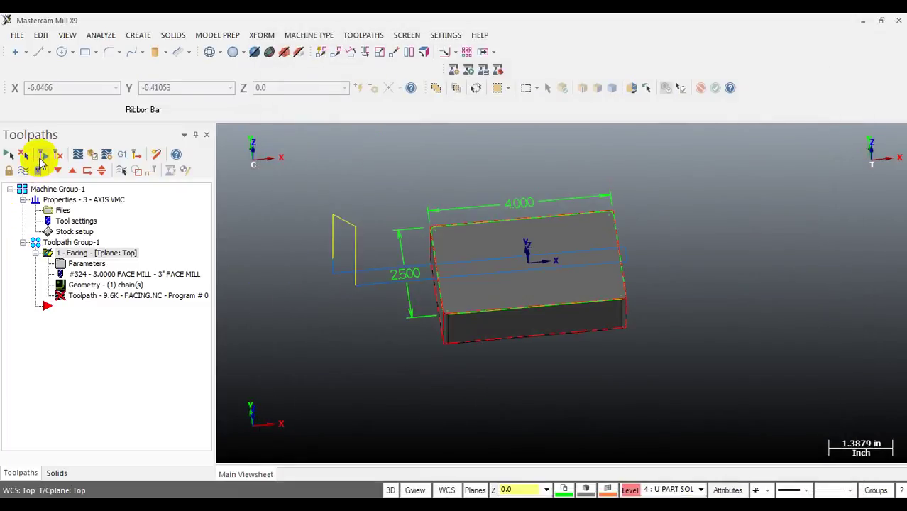
pyautogui.scroll(3, 341, 298)
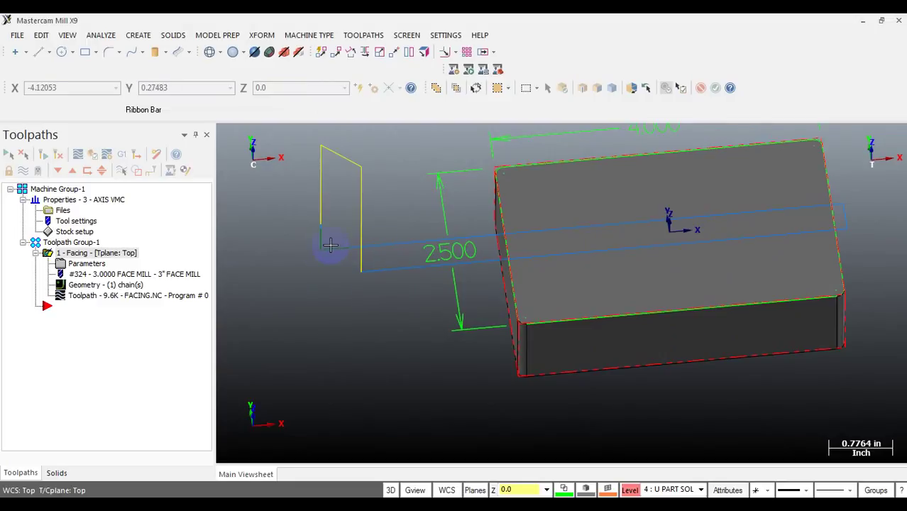
pyautogui.scroll(-1, 339, 234)
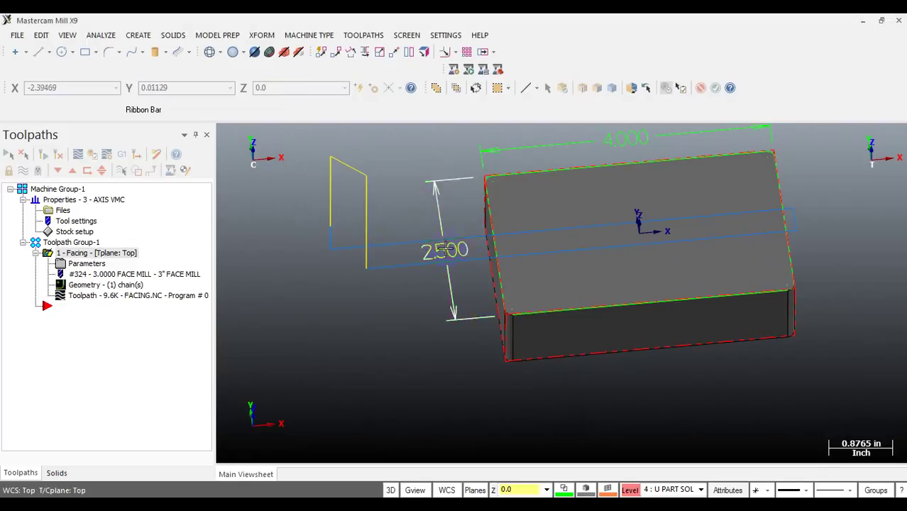
pyautogui.scroll(-2, 472, 236)
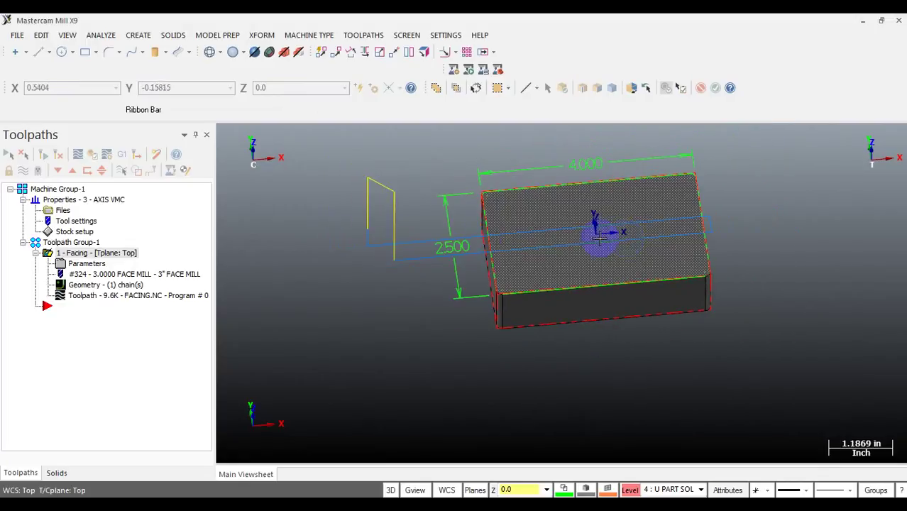
# Step: Set the facing exit distance to 70% in the cut parameters and regenerate the toolpath
pyautogui.click(88, 264)
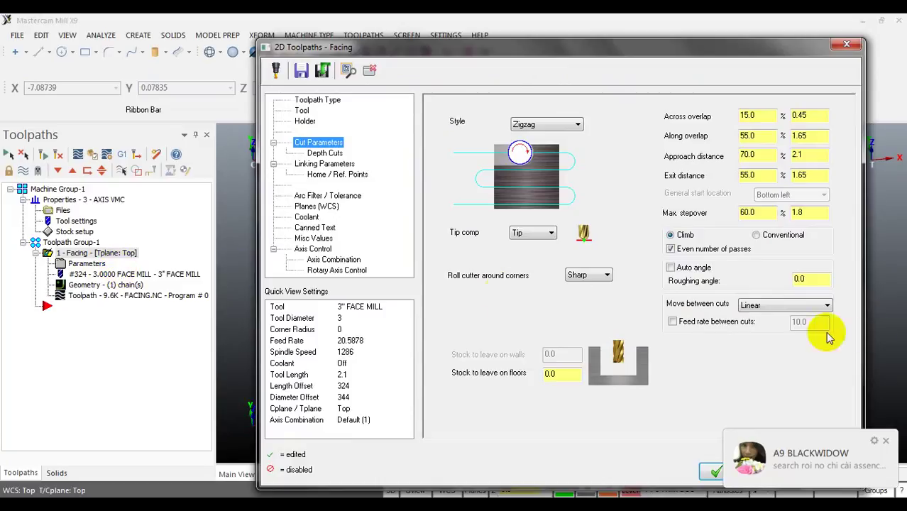
pyautogui.click(883, 441)
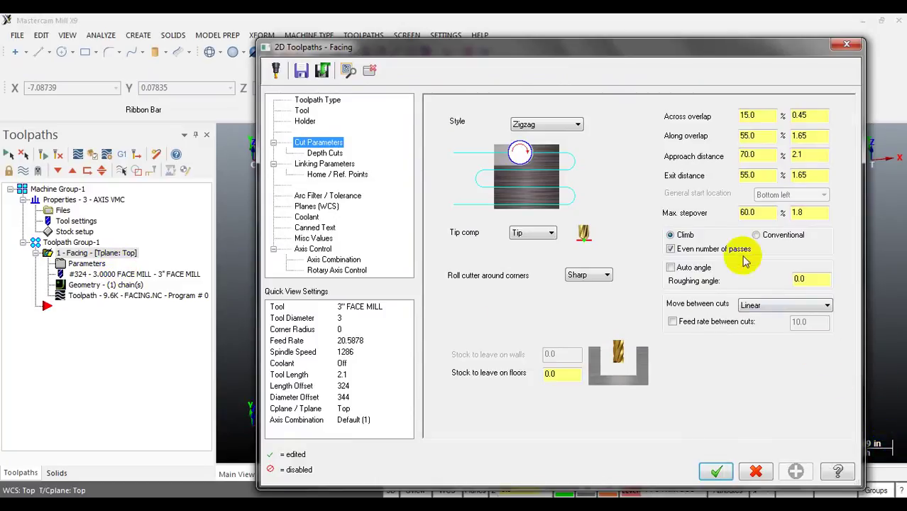
pyautogui.doubleClick(745, 154)
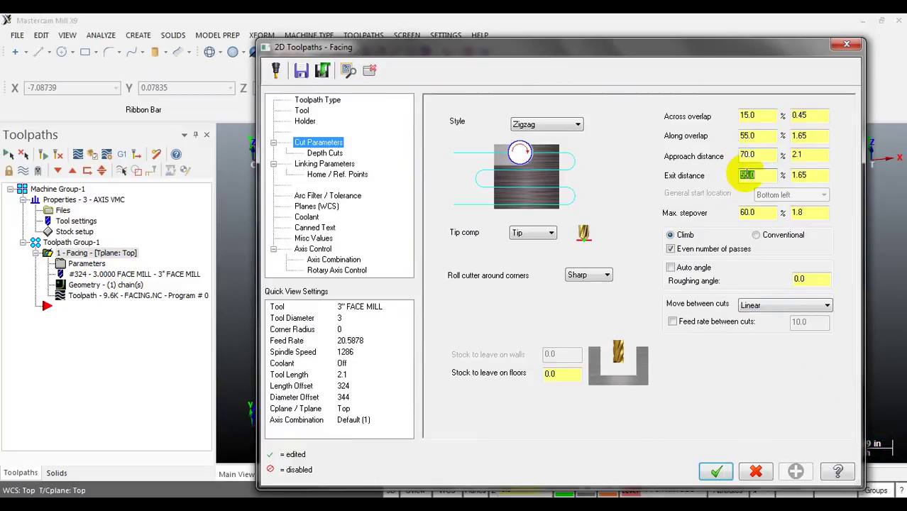
pyautogui.click(745, 175)
pyautogui.write('70')
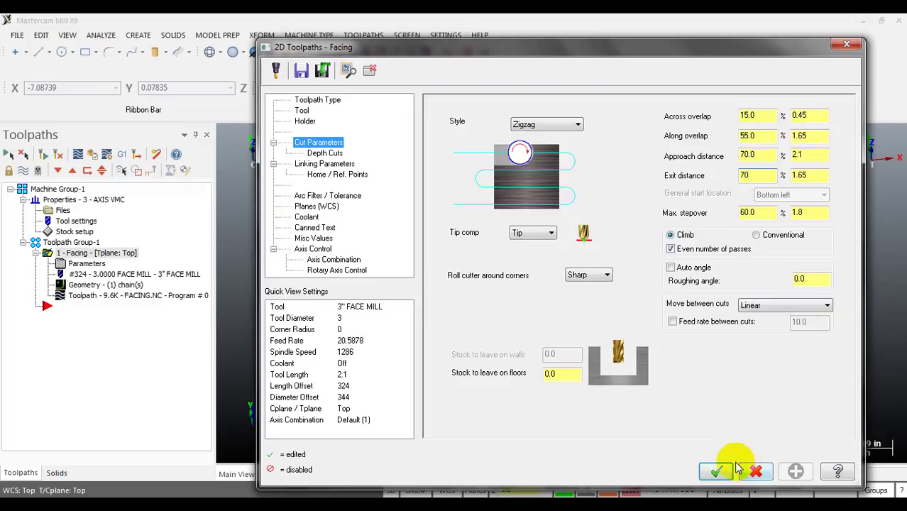
pyautogui.click(715, 471)
pyautogui.click(41, 154)
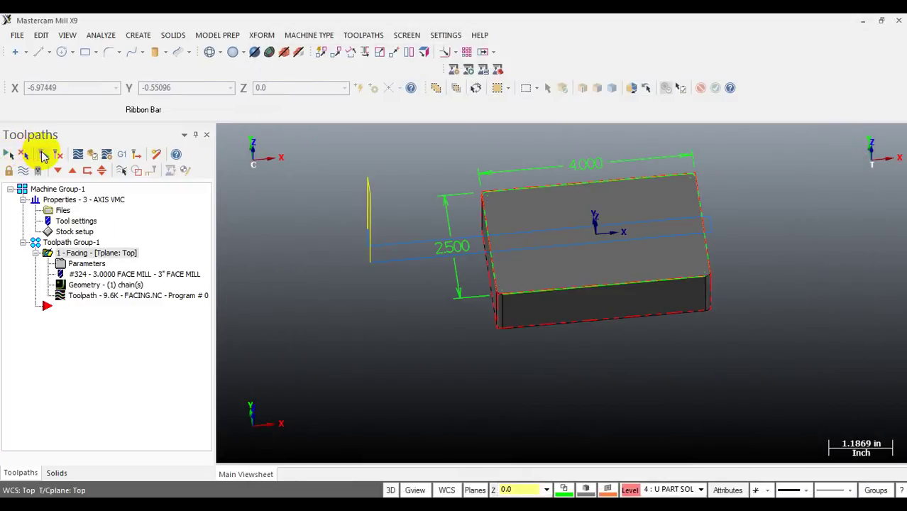
# Step: Set the facing toolpath's move between cuts to High speed loops, regenerate it, and inspect the loop beyond the block's edge
pyautogui.moveTo(473, 270); pyautogui.dragTo(498, 263, button='middle')
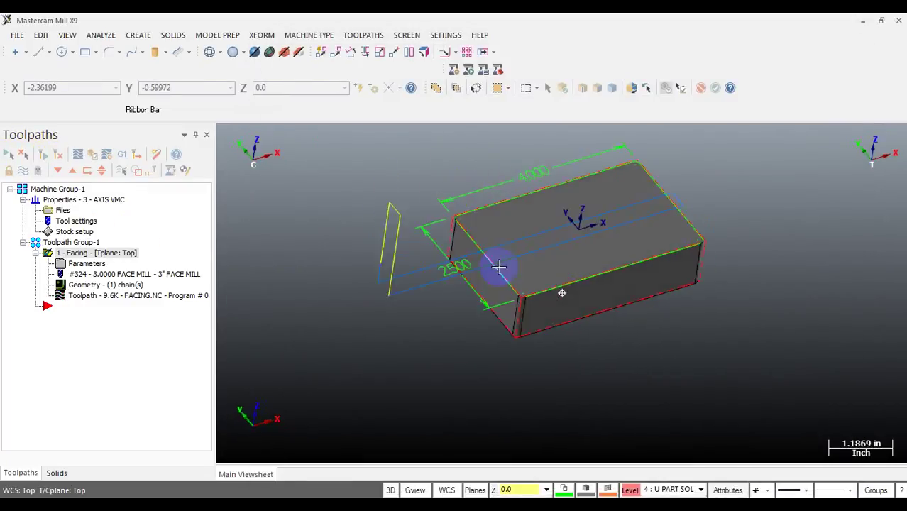
pyautogui.click(78, 264)
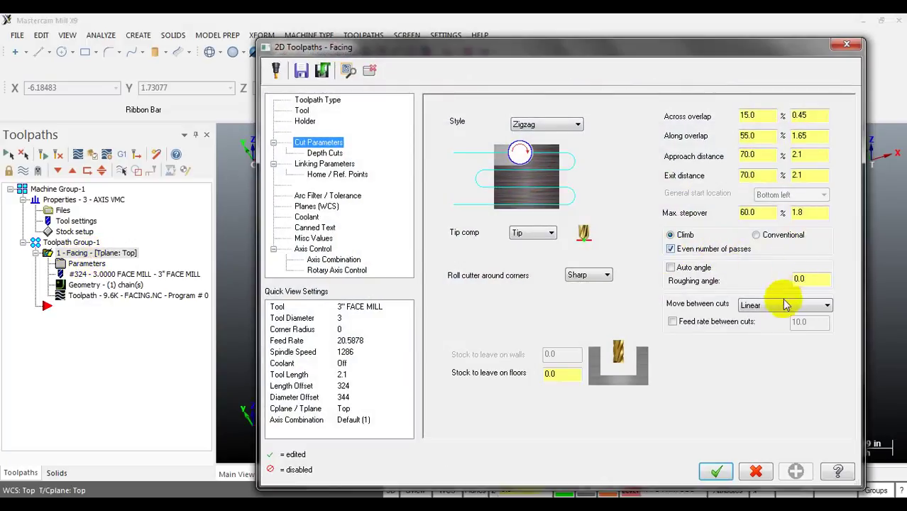
pyautogui.click(777, 305)
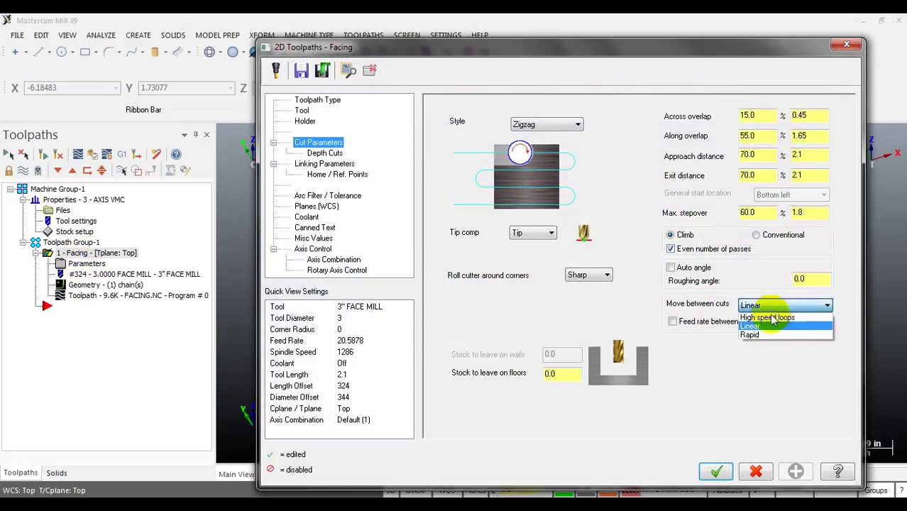
pyautogui.click(773, 316)
pyautogui.click(716, 471)
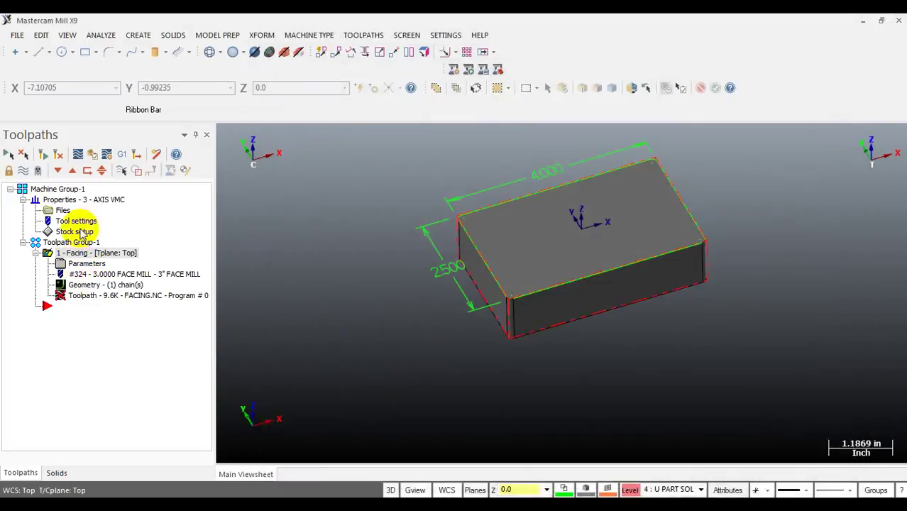
pyautogui.click(42, 154)
pyautogui.scroll(8, 698, 196)
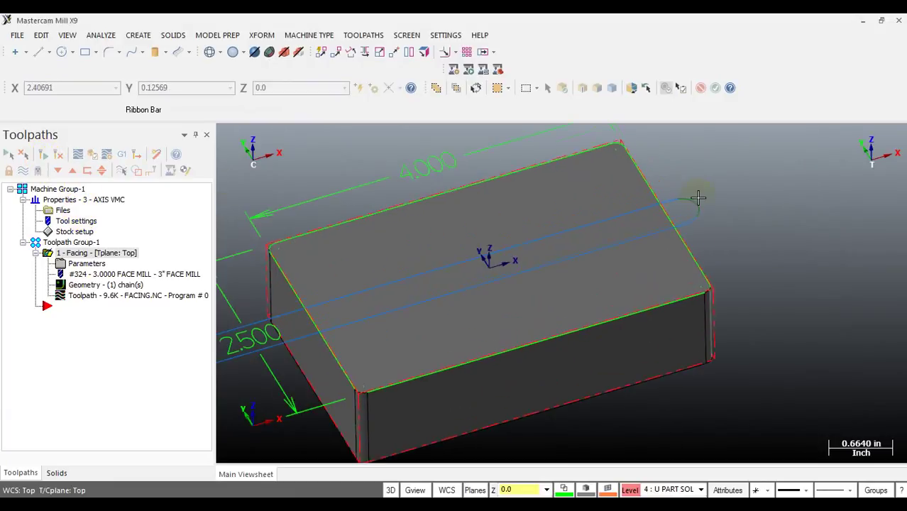
pyautogui.scroll(-2, 633, 278)
pyautogui.scroll(-4, 698, 201)
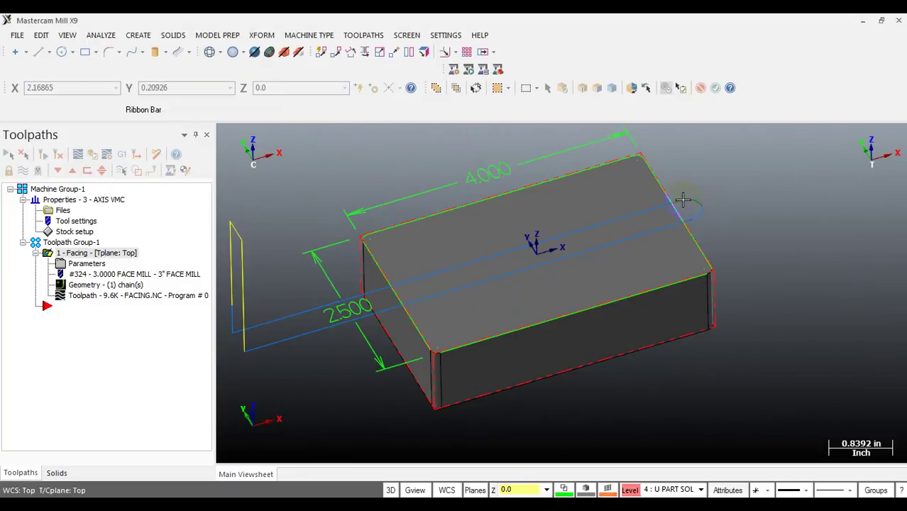
# Step: Backplot the facing toolpath to examine how the face mill moves through the high speed loop between passes
pyautogui.click(97, 296)
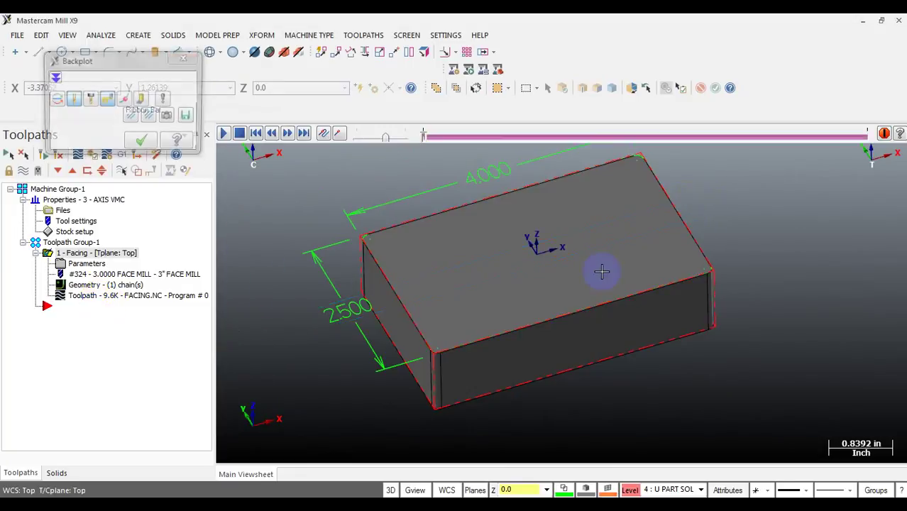
pyautogui.scroll(-2, 601, 272)
pyautogui.moveTo(425, 139); pyautogui.dragTo(479, 141)
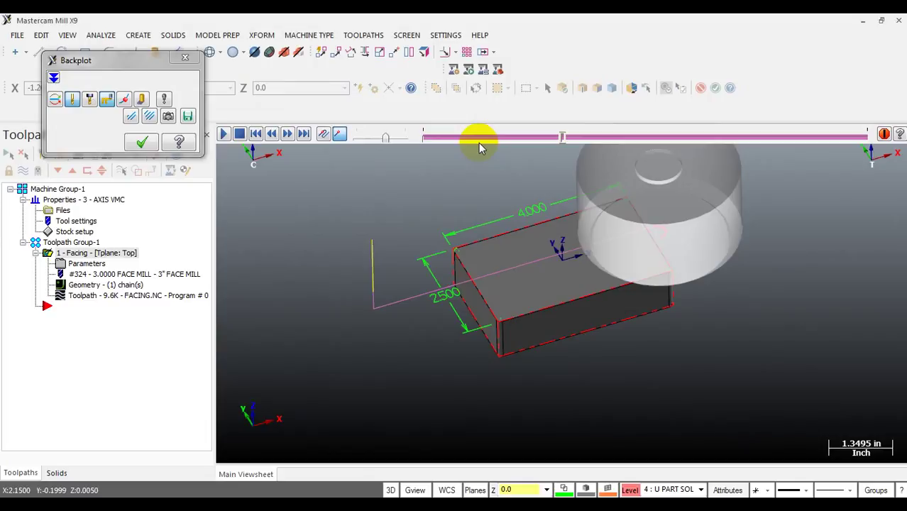
pyautogui.scroll(5, 623, 242)
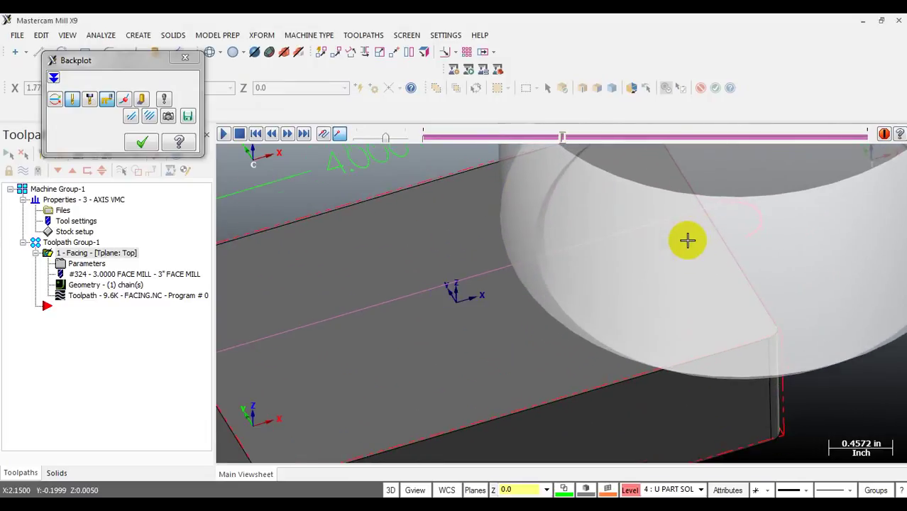
pyautogui.scroll(-5, 645, 295)
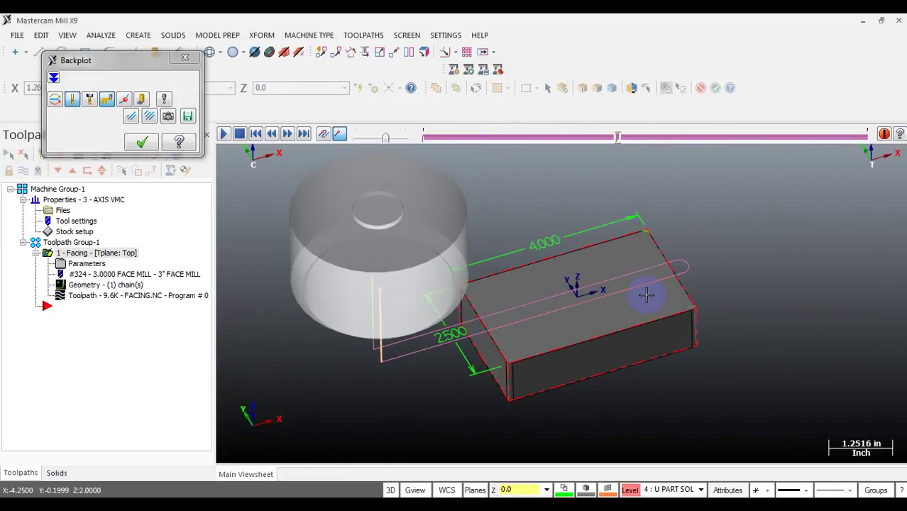
pyautogui.click(141, 142)
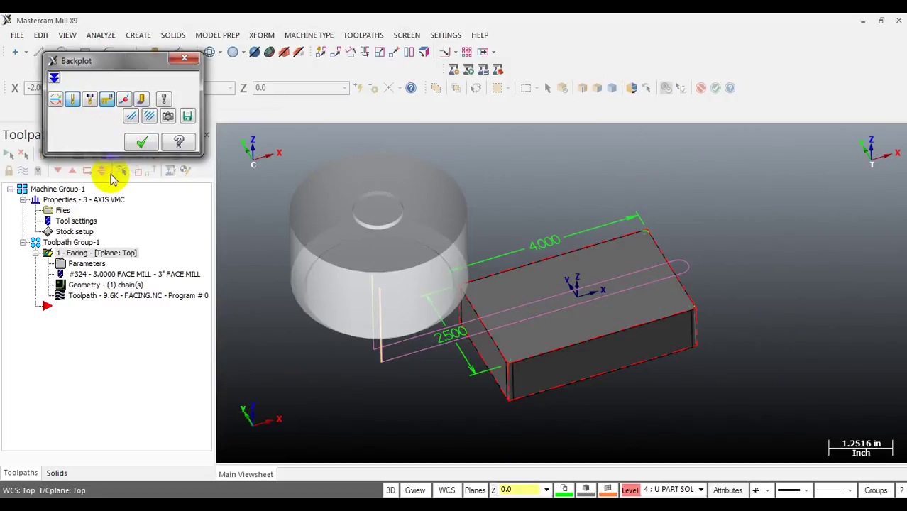
# Step: Set the facing roughing angle to 180 degrees and backplot the regenerated toolpath
pyautogui.click(81, 264)
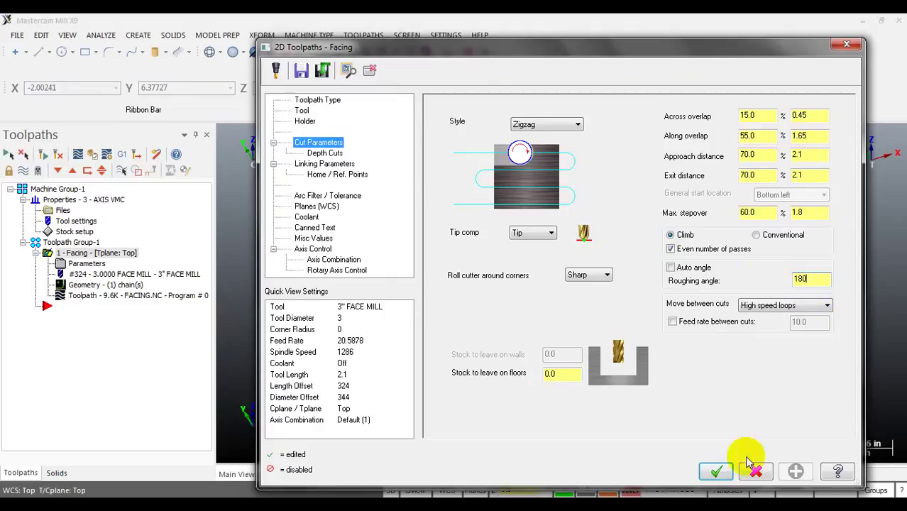
pyautogui.click(718, 470)
pyautogui.click(39, 153)
pyautogui.click(78, 154)
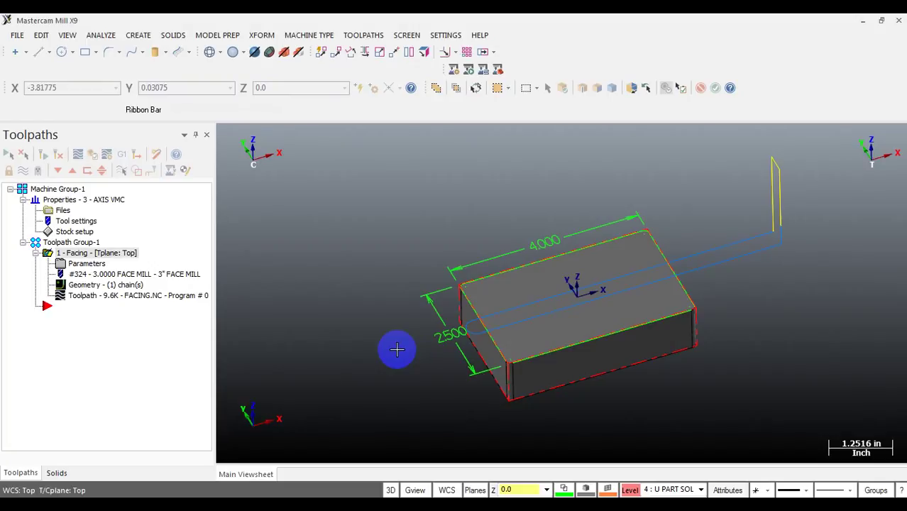
pyautogui.moveTo(396, 347); pyautogui.dragTo(485, 257, button='middle')
pyautogui.click(117, 298)
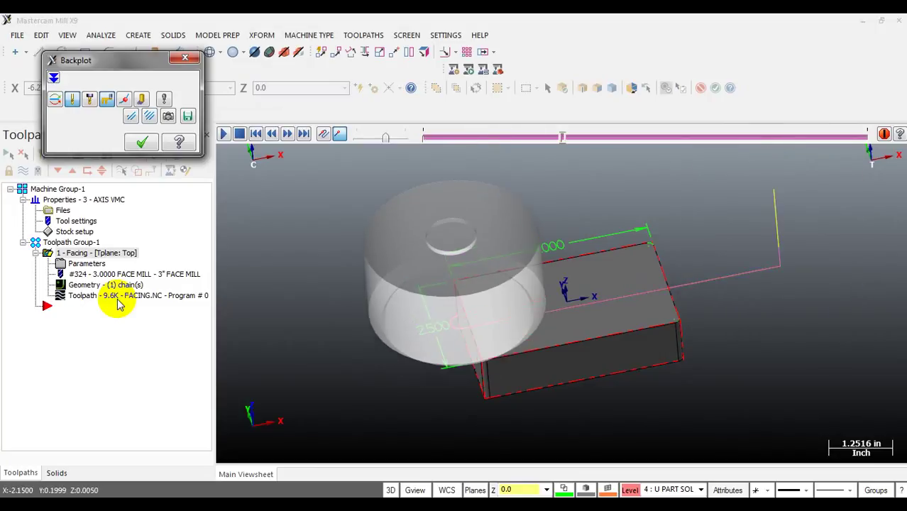
pyautogui.click(141, 142)
# Step: Try a 45-degree roughing angle for the facing operation and backplot the regenerated toolpath
pyautogui.click(87, 266)
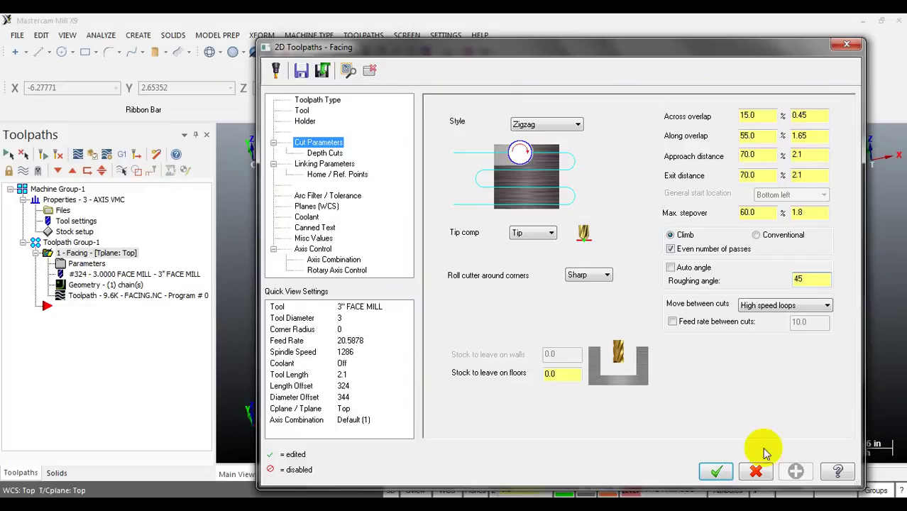
pyautogui.click(714, 469)
pyautogui.click(41, 156)
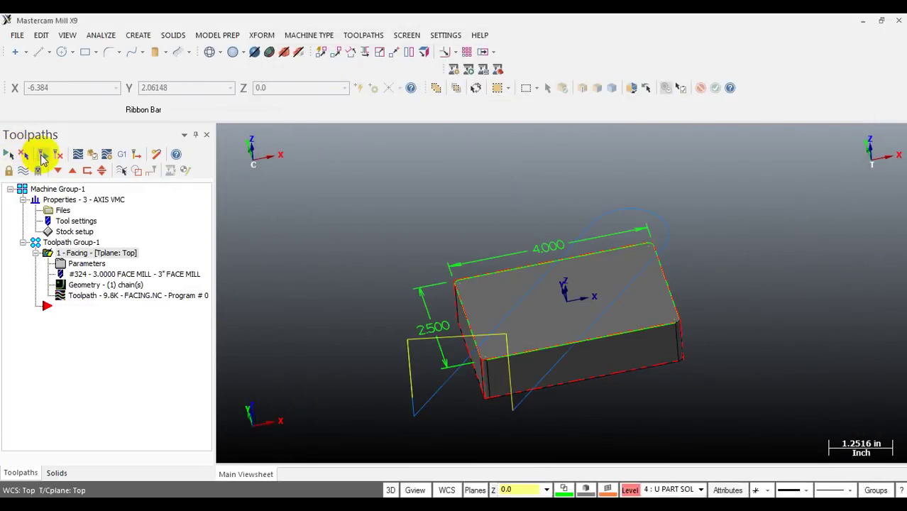
pyautogui.click(95, 295)
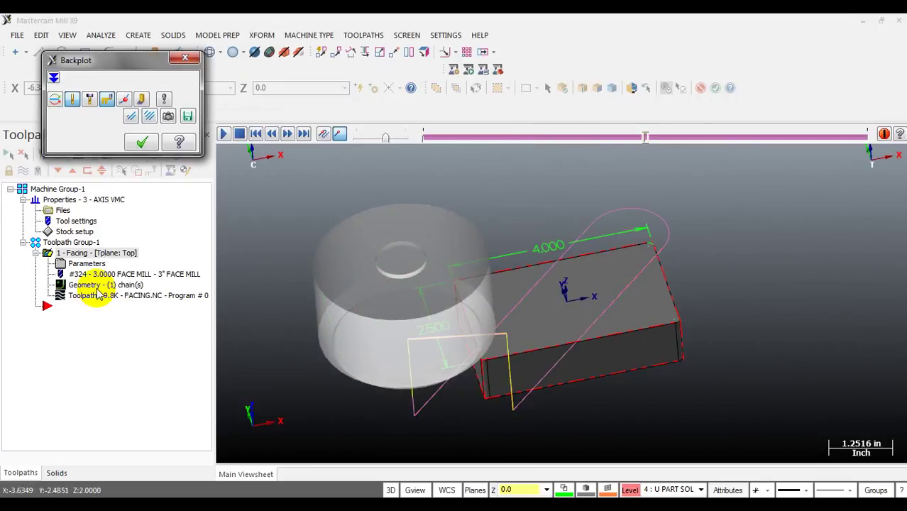
pyautogui.click(184, 57)
# Step: Try a 90-degree roughing angle for the facing operation and backplot the regenerated toolpath
pyautogui.click(88, 264)
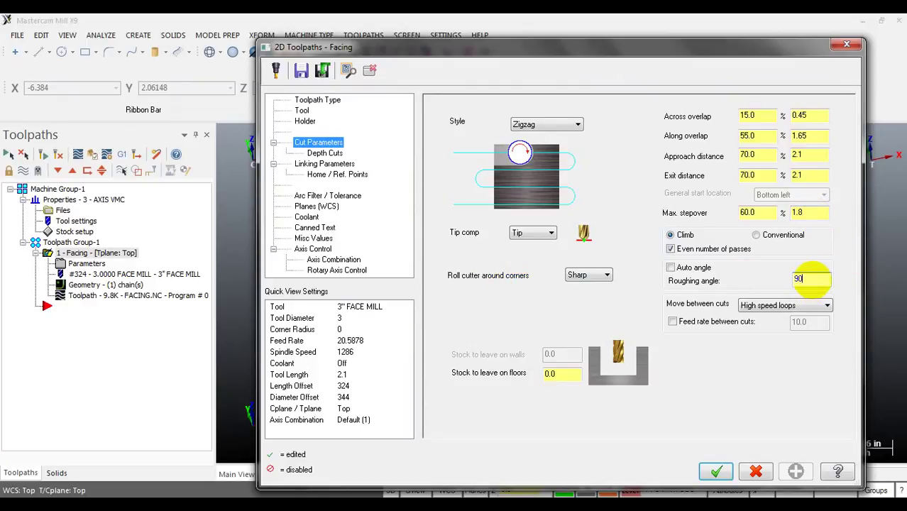
pyautogui.click(713, 469)
pyautogui.click(42, 154)
pyautogui.click(81, 295)
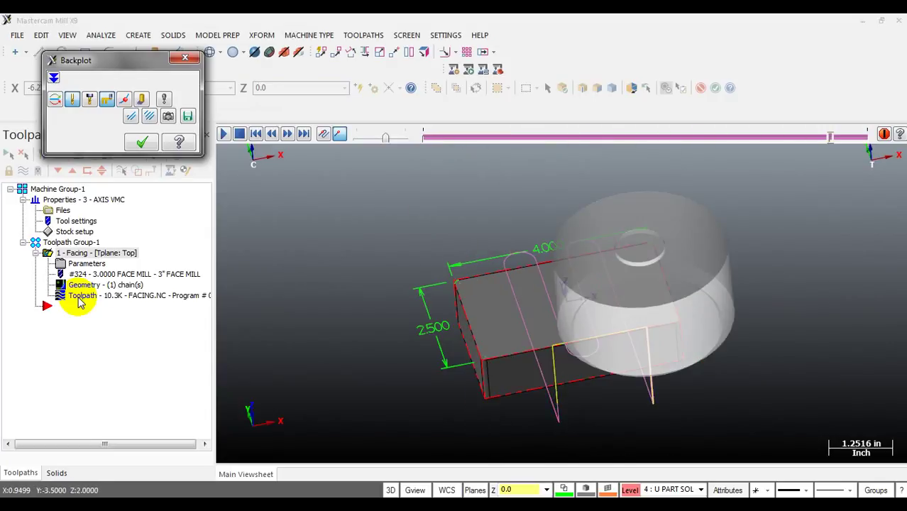
pyautogui.moveTo(380, 285); pyautogui.dragTo(536, 315, button='middle')
pyautogui.click(143, 145)
# Step: Return the facing roughing angle to 180 degrees in the cut parameters and regenerate the toolpath
pyautogui.click(86, 264)
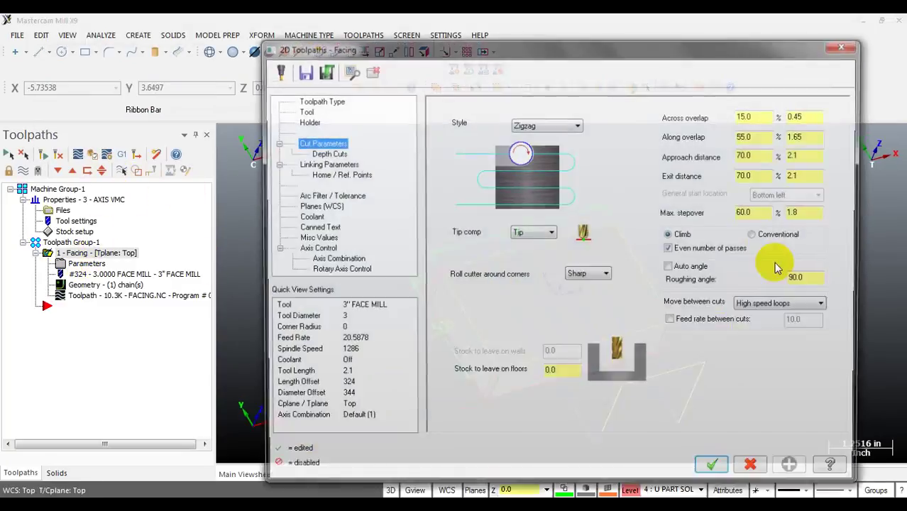
pyautogui.doubleClick(818, 281)
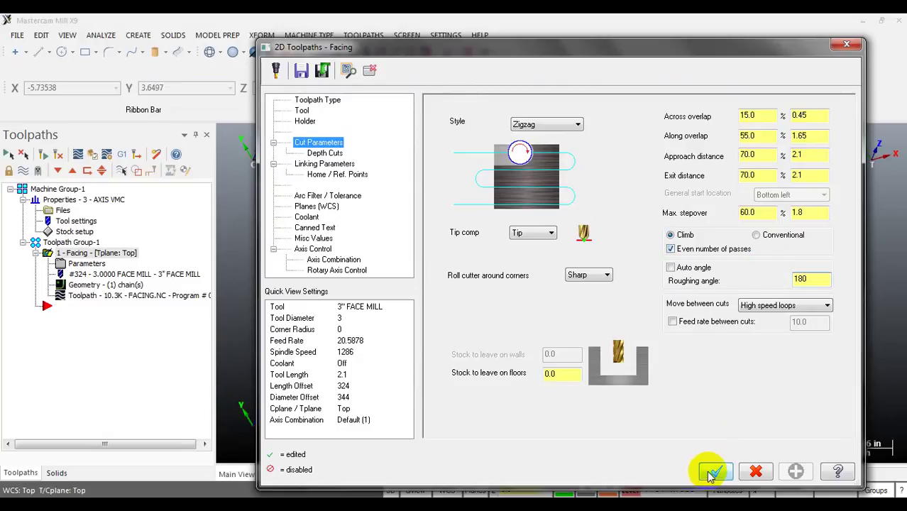
pyautogui.click(716, 471)
pyautogui.click(43, 154)
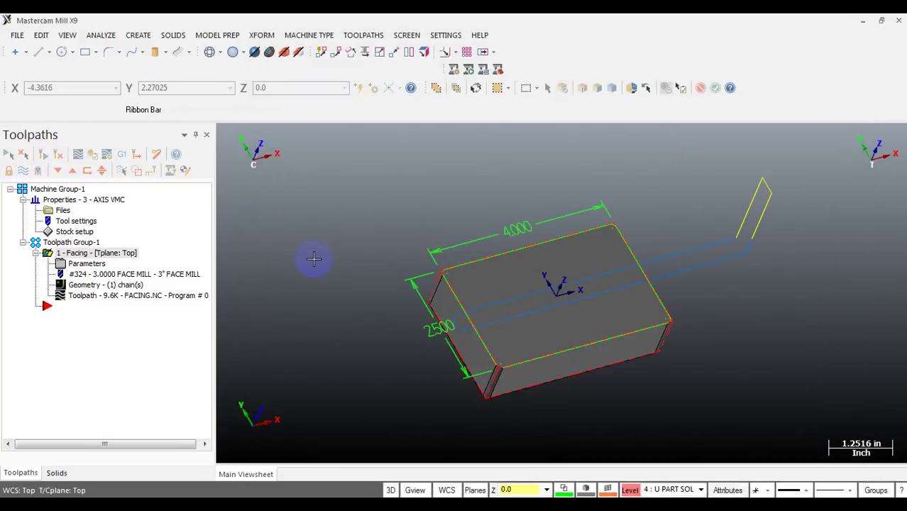
# Step: Backplot the facing toolpath and examine the face mill's coverage of the block's end from the Top view
pyautogui.click(78, 297)
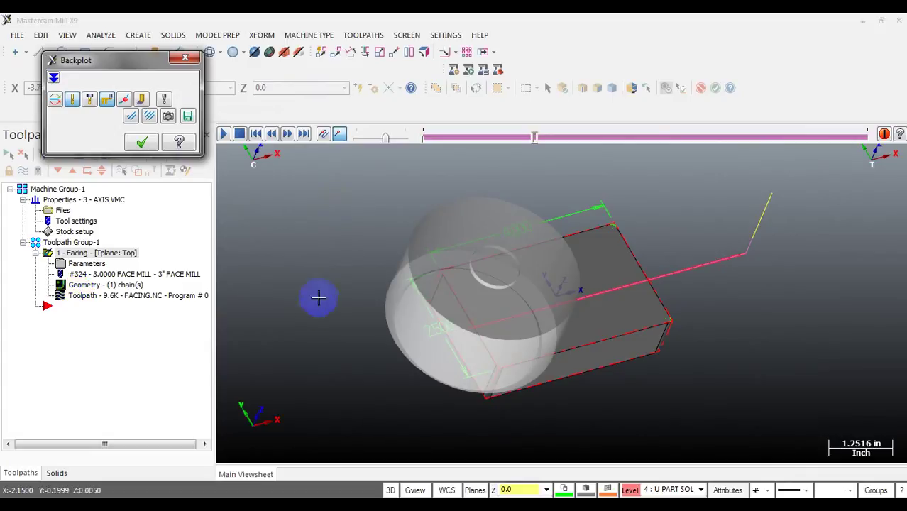
pyautogui.moveTo(653, 336); pyautogui.dragTo(635, 377, button='middle')
pyautogui.hotkey('alt', '1')
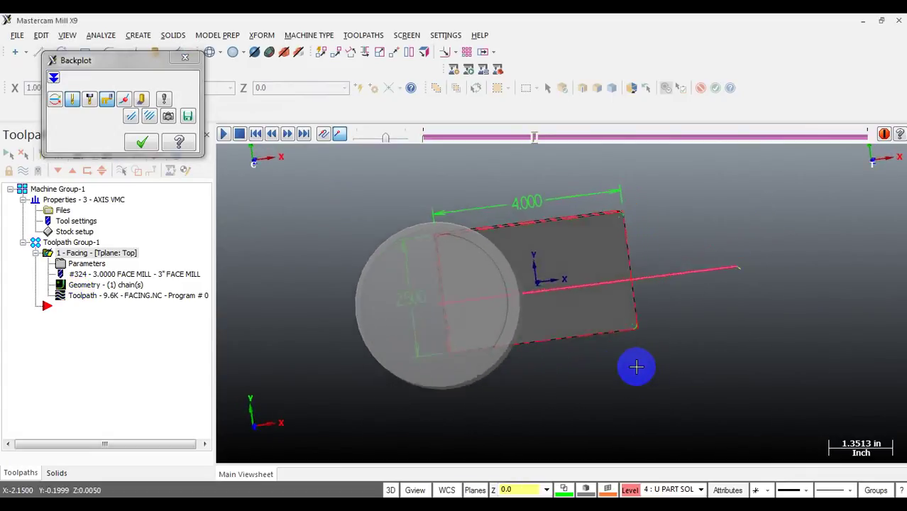
pyautogui.scroll(4, 443, 290)
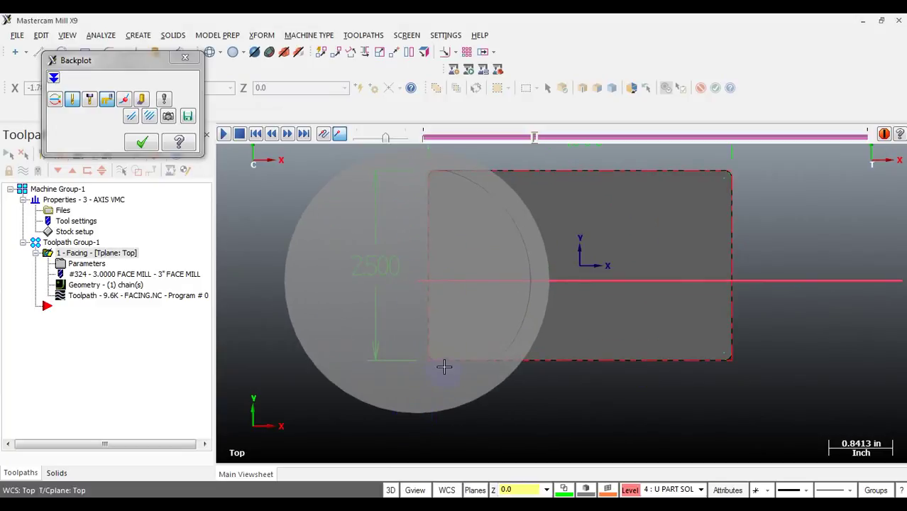
pyautogui.click(421, 440)
pyautogui.scroll(-1, 460, 389)
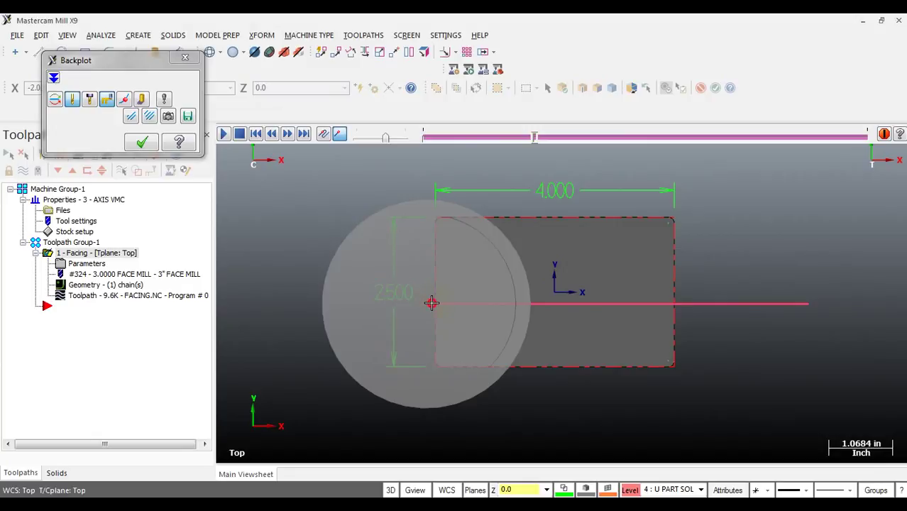
pyautogui.click(142, 142)
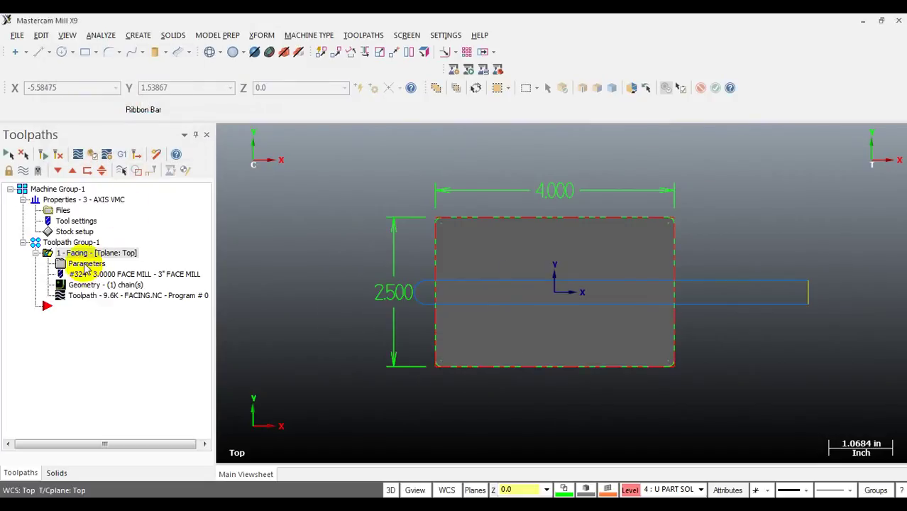
# Step: Change the facing cut style from zigzag to One way and regenerate the toolpath
pyautogui.click(85, 264)
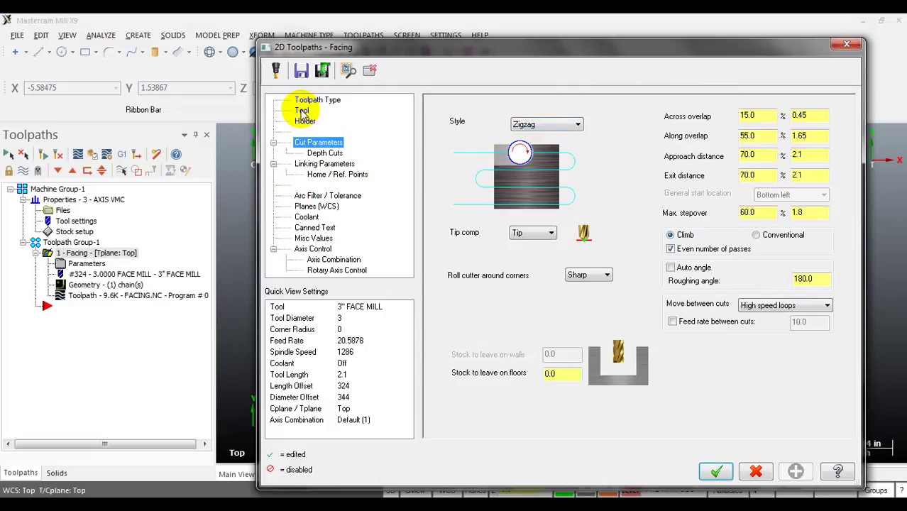
pyautogui.click(520, 126)
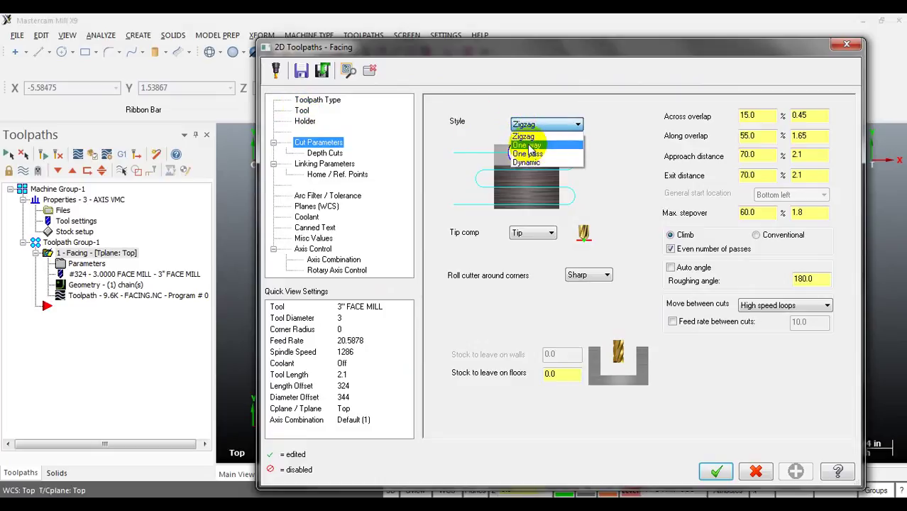
pyautogui.click(529, 145)
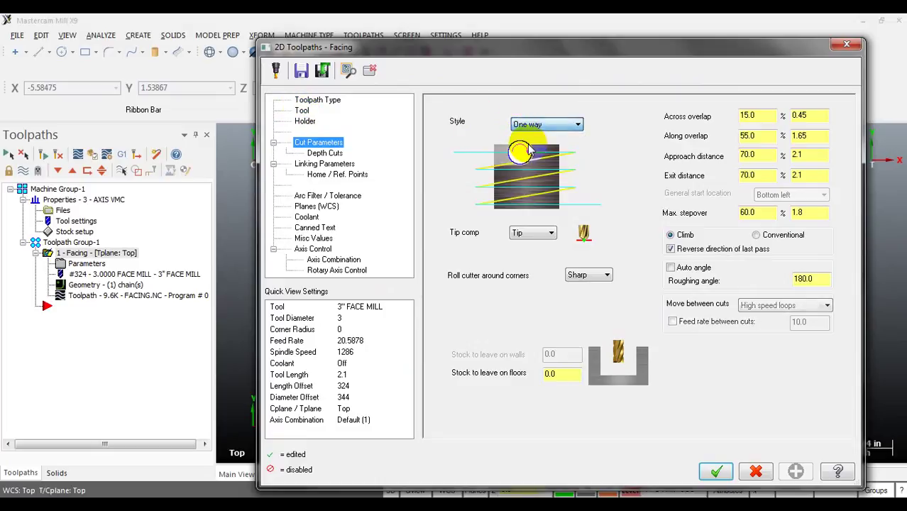
pyautogui.click(715, 471)
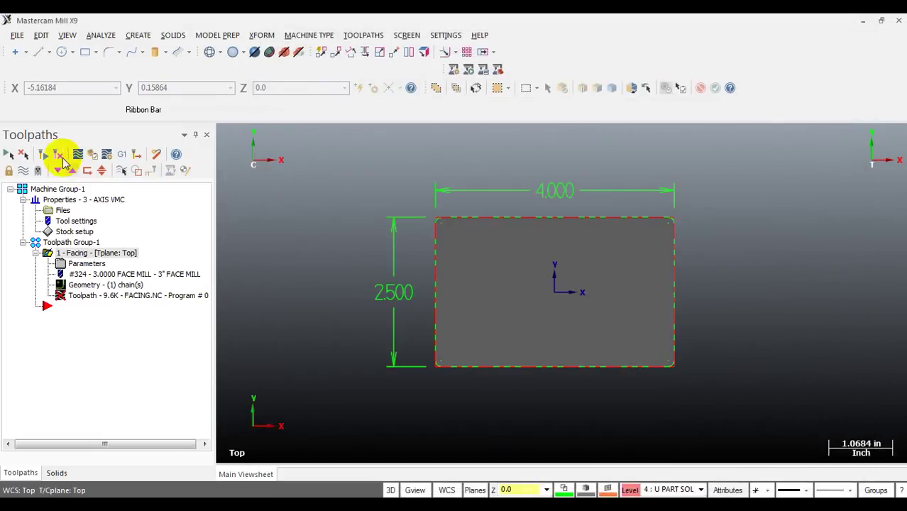
pyautogui.click(42, 154)
# Step: Backplot the one-way facing toolpath to examine the face mill's passes across the block
pyautogui.moveTo(508, 212); pyautogui.dragTo(537, 244, button='middle')
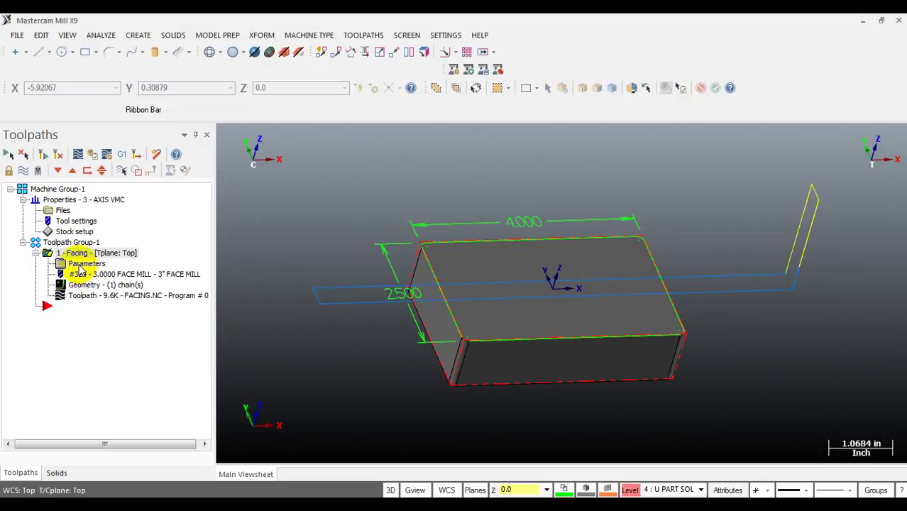
pyautogui.click(81, 297)
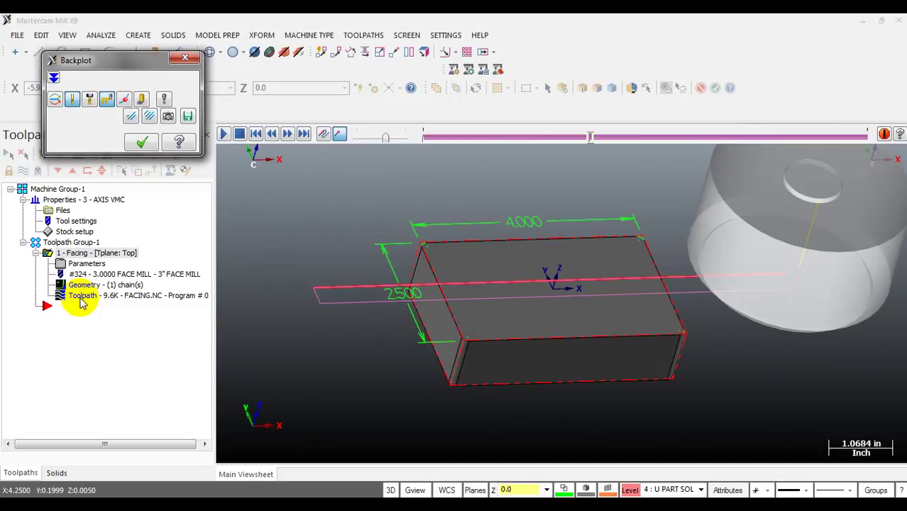
pyautogui.click(184, 58)
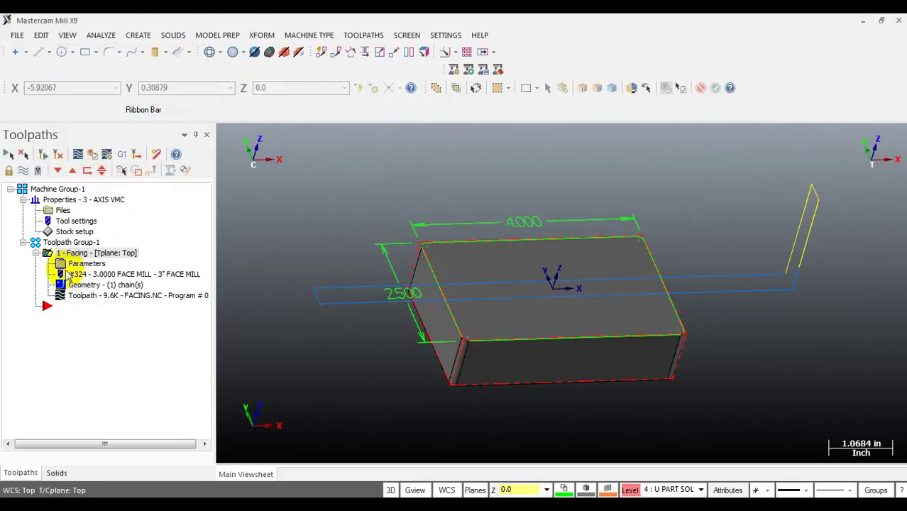
# Step: Turn off reversing the last pass's direction for the one-way facing, then regenerate and backplot the toolpath
pyautogui.click(66, 268)
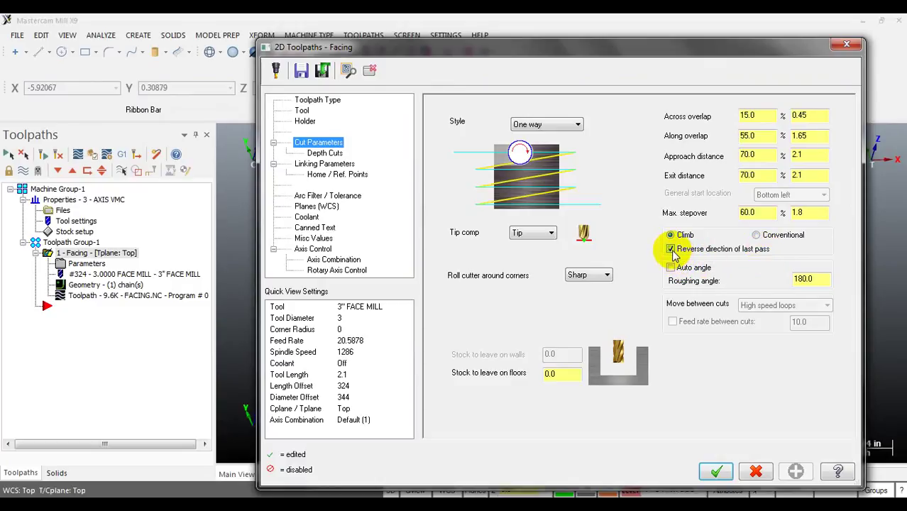
pyautogui.click(716, 471)
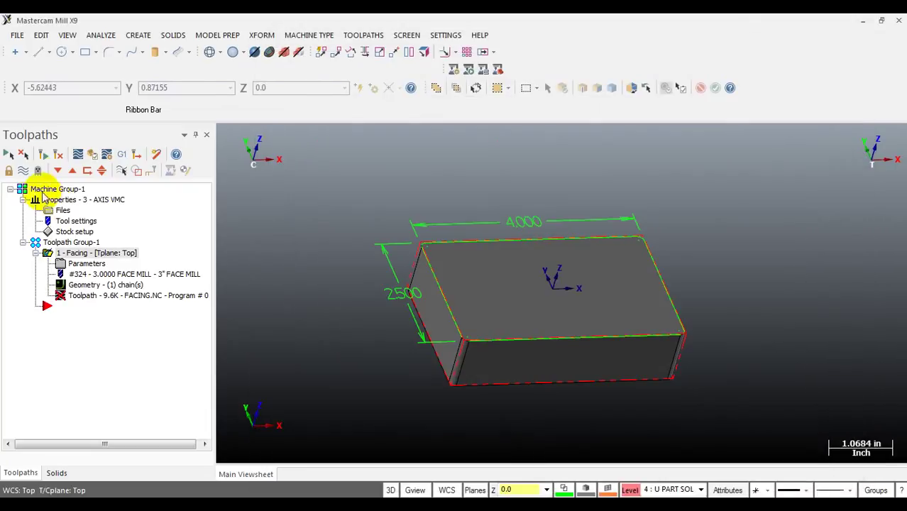
pyautogui.click(46, 155)
pyautogui.hotkey('alt', 't')
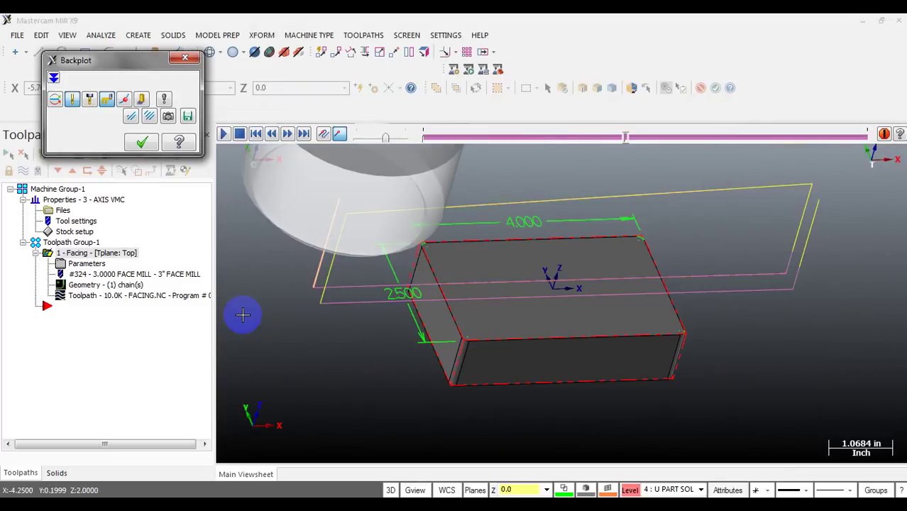
pyautogui.click(141, 141)
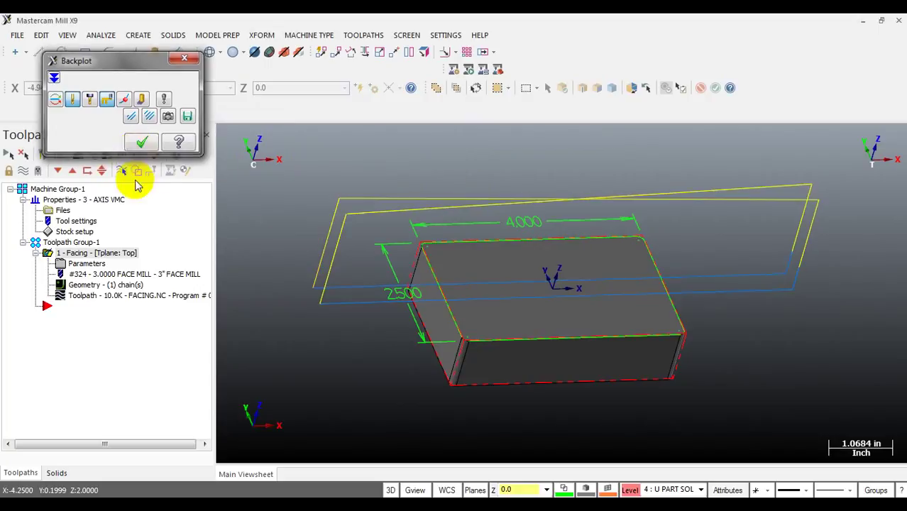
# Step: Change the facing cut style to One pass and regenerate the toolpath
pyautogui.click(87, 263)
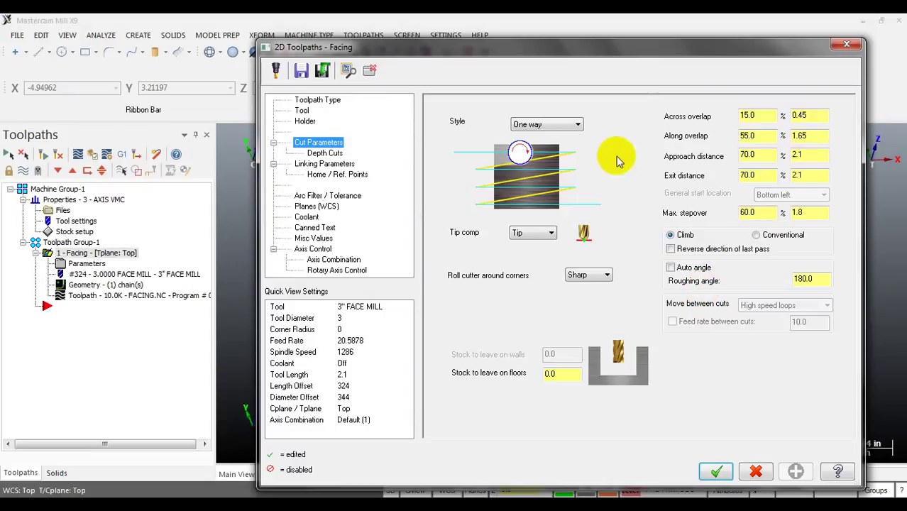
pyautogui.click(552, 125)
pyautogui.click(545, 155)
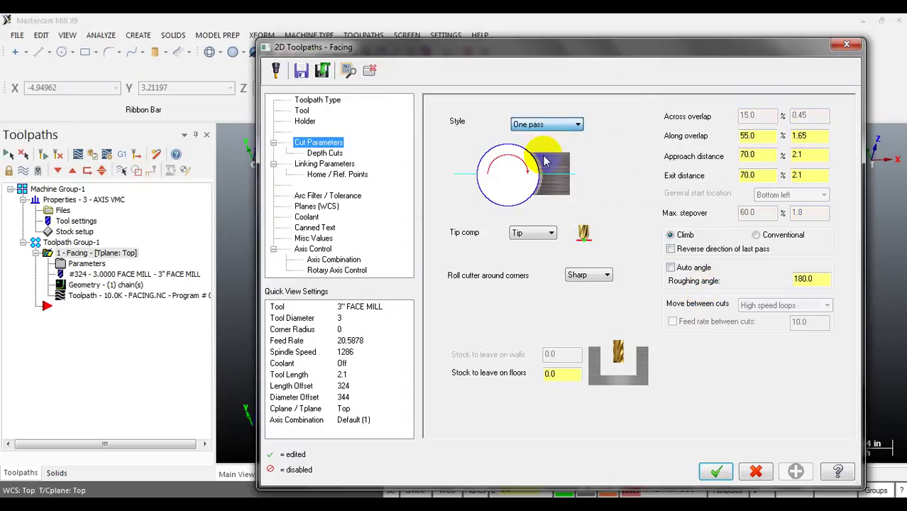
pyautogui.click(714, 472)
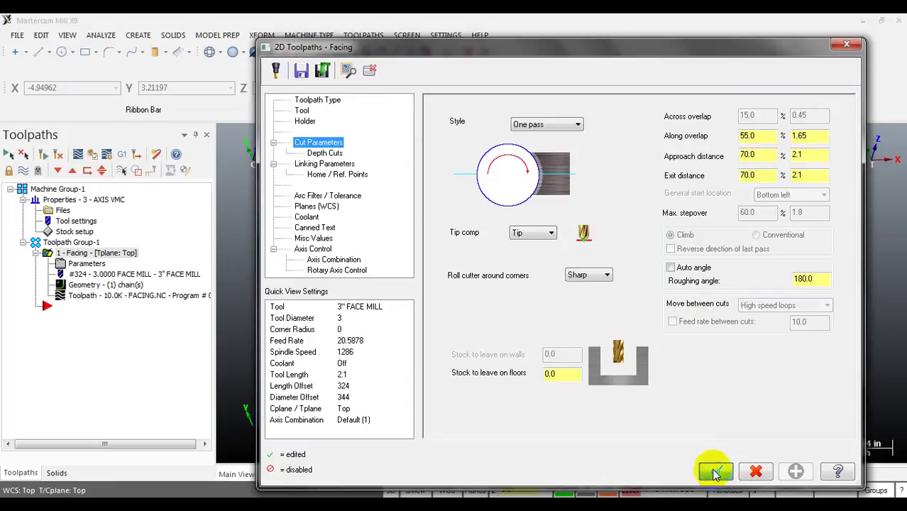
pyautogui.click(40, 157)
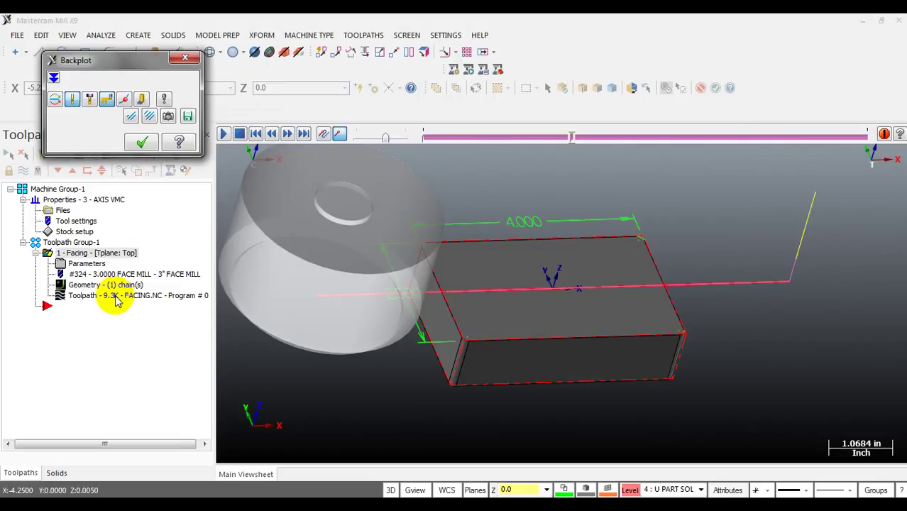
# Step: Backplot the one-pass facing with Quick verify, examining the face mill's coverage of the block from the Top view and at an angle
pyautogui.hotkey('alt', '1')
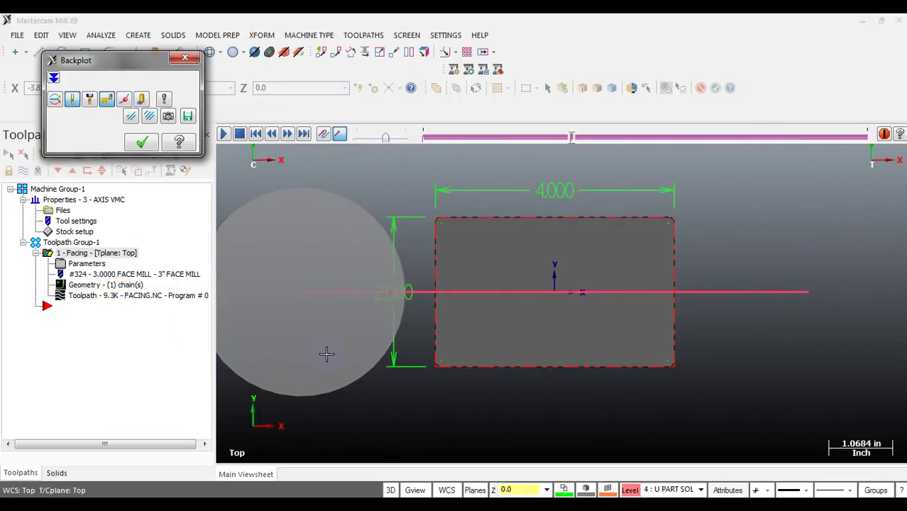
pyautogui.click(143, 99)
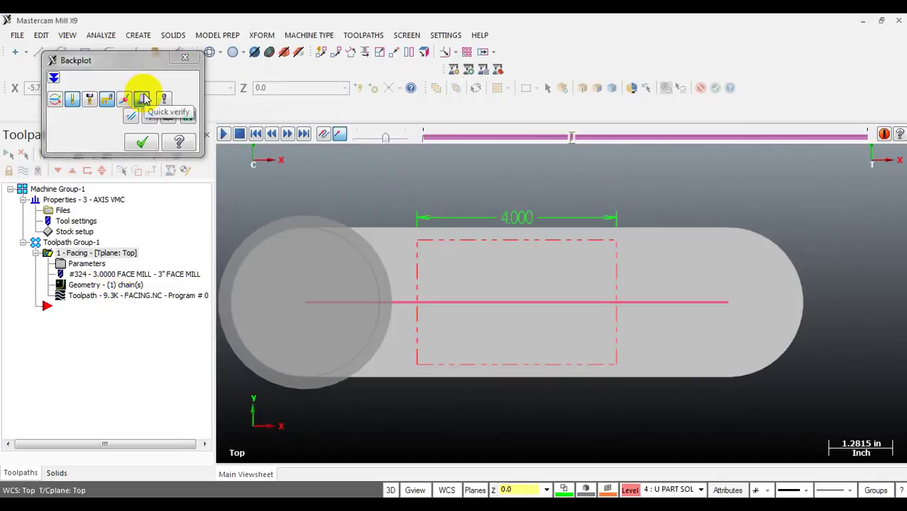
pyautogui.press('Escape')
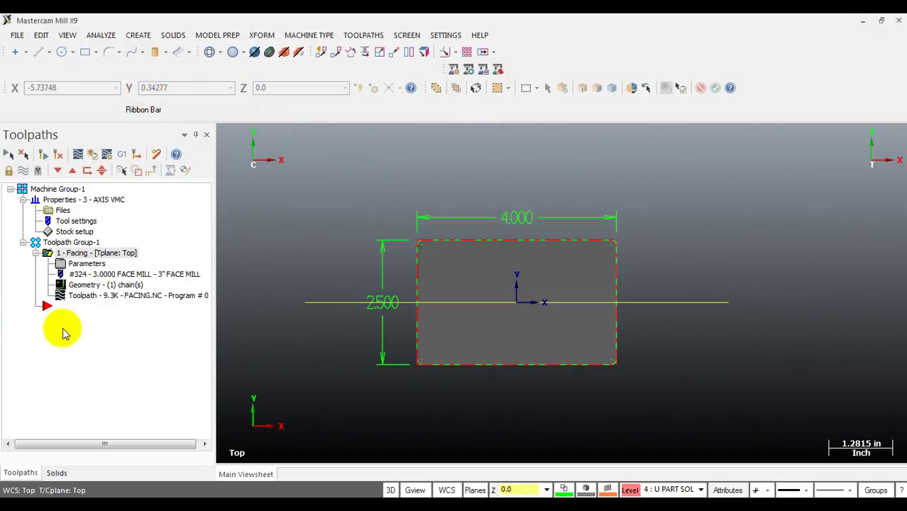
pyautogui.hotkey('alt', 'b')
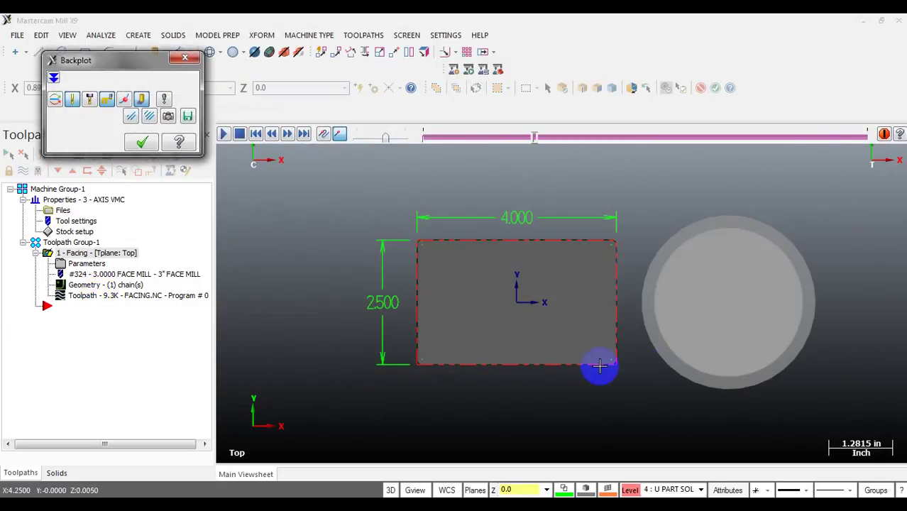
pyautogui.click(535, 306)
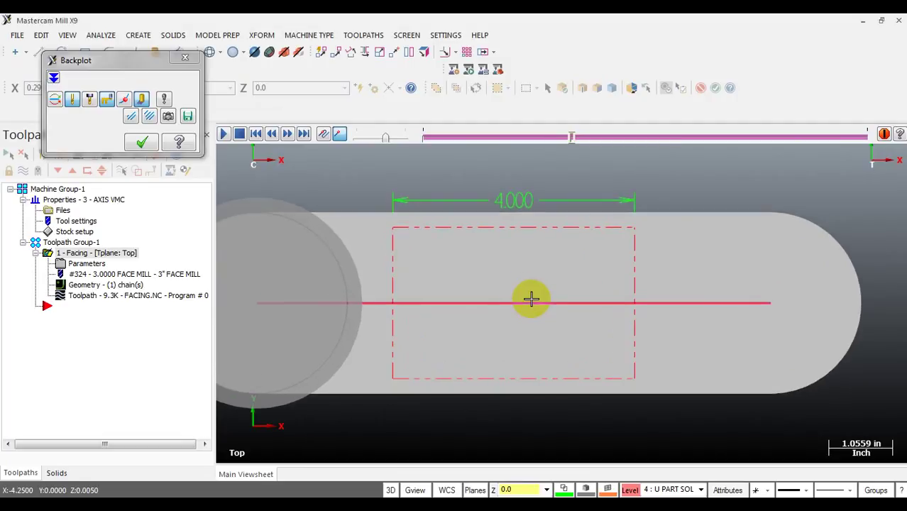
pyautogui.scroll(-3, 539, 301)
pyautogui.moveTo(546, 278); pyautogui.dragTo(486, 250, button='middle')
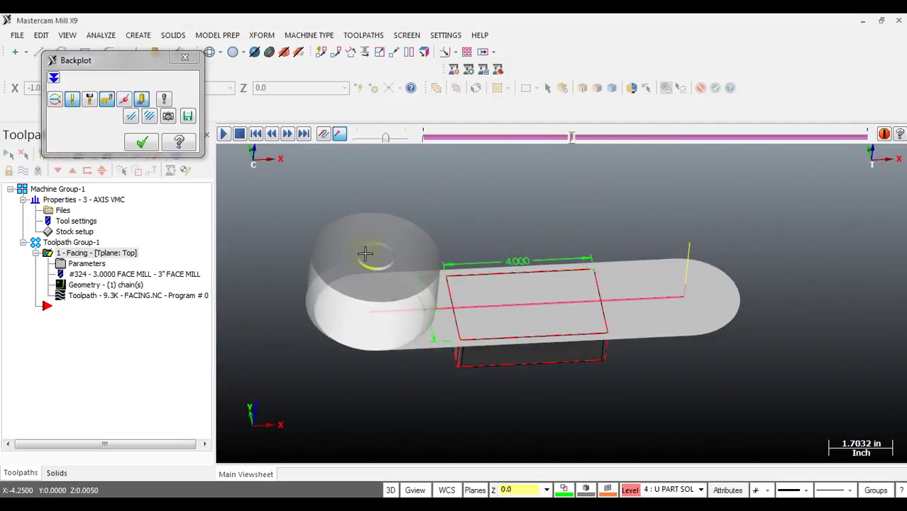
pyautogui.click(142, 143)
# Step: Filter the tool library for the facing operation to flat endmills instead of face mills
pyautogui.click(86, 262)
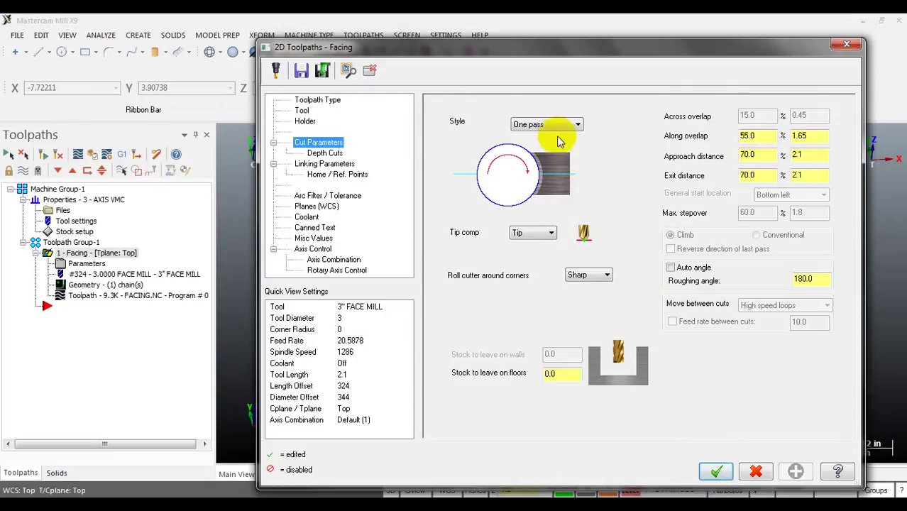
pyautogui.click(302, 110)
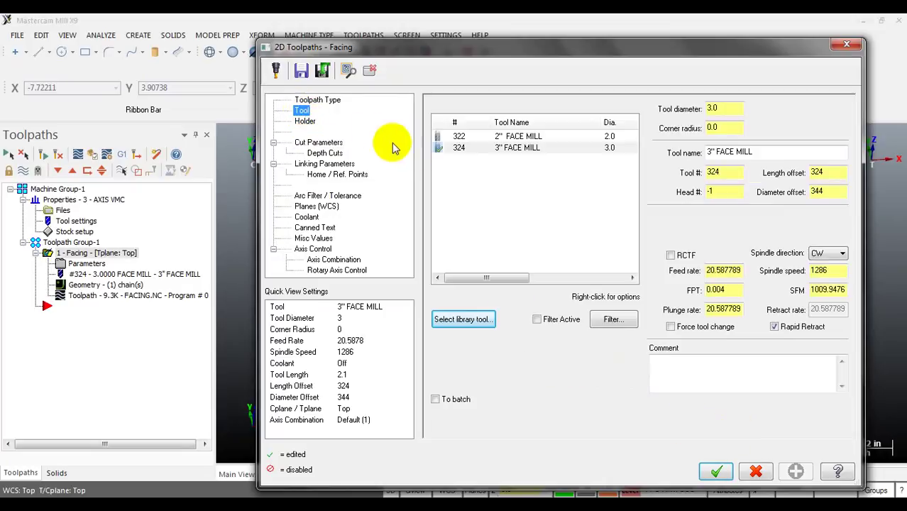
pyautogui.click(462, 319)
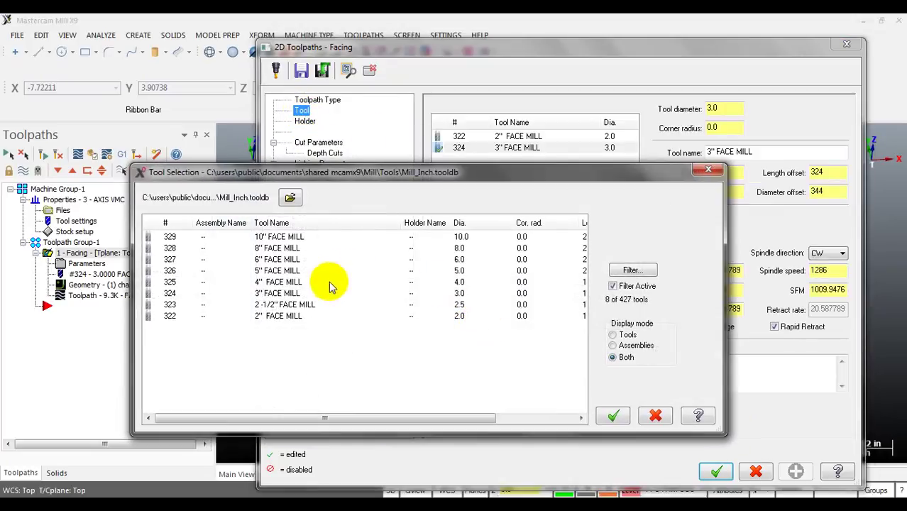
pyautogui.click(633, 270)
pyautogui.click(129, 203)
pyautogui.click(39, 204)
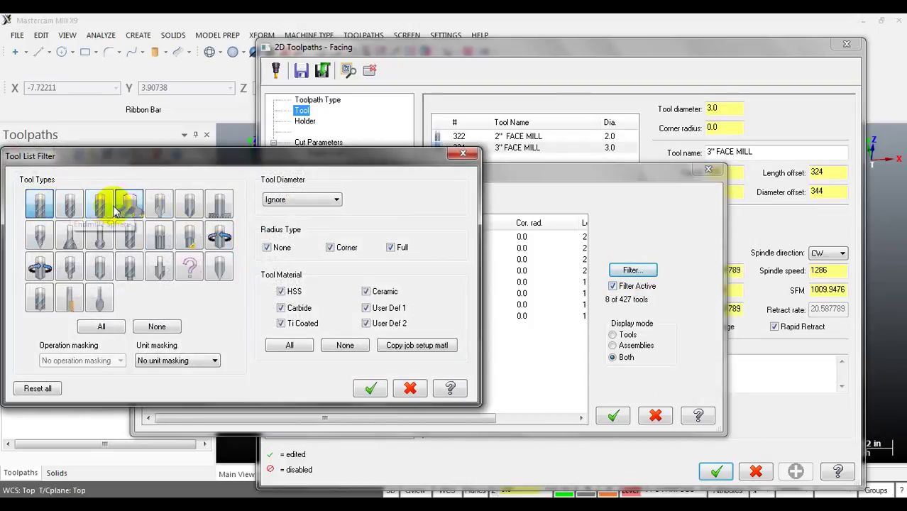
pyautogui.click(370, 388)
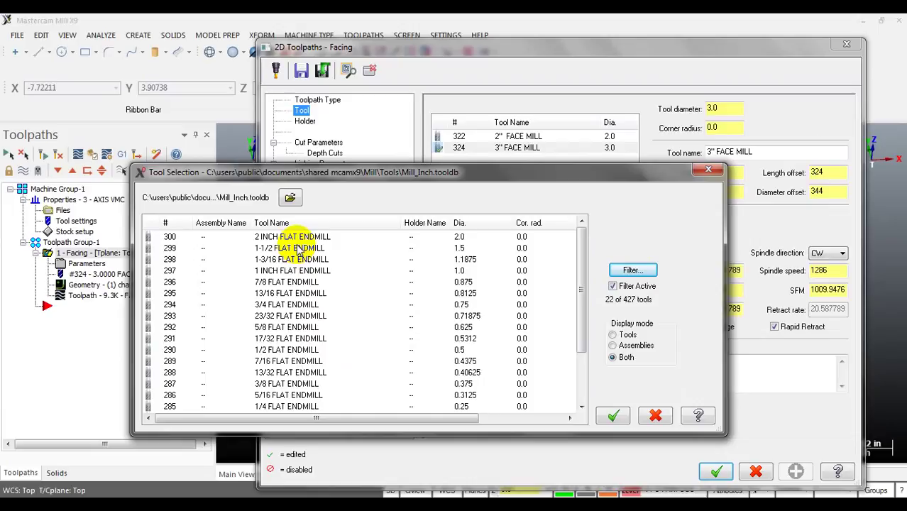
# Step: Assign the 3/8 FLAT ENDMILL from the library to the facing operation and try to regenerate the one-pass toolpath
pyautogui.click(305, 339)
pyautogui.scroll(-2, 305, 345)
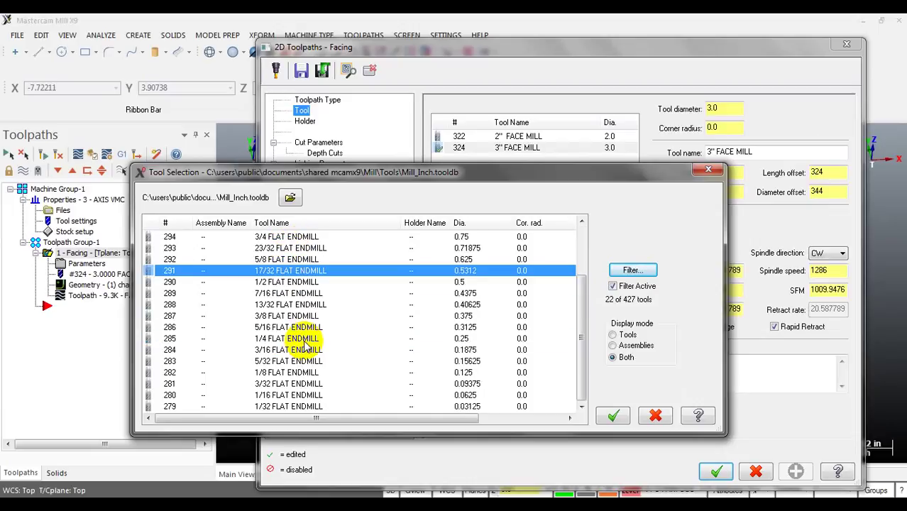
pyautogui.click(298, 339)
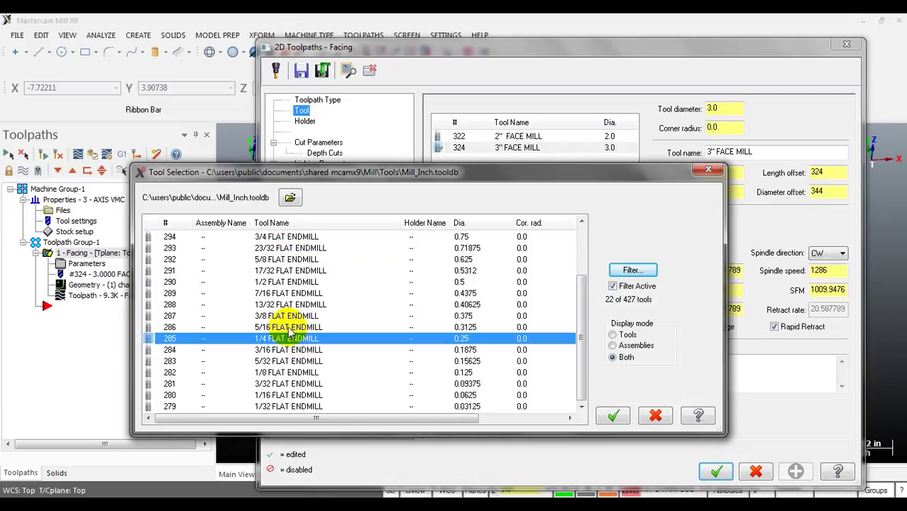
pyautogui.click(290, 318)
pyautogui.doubleClick(290, 316)
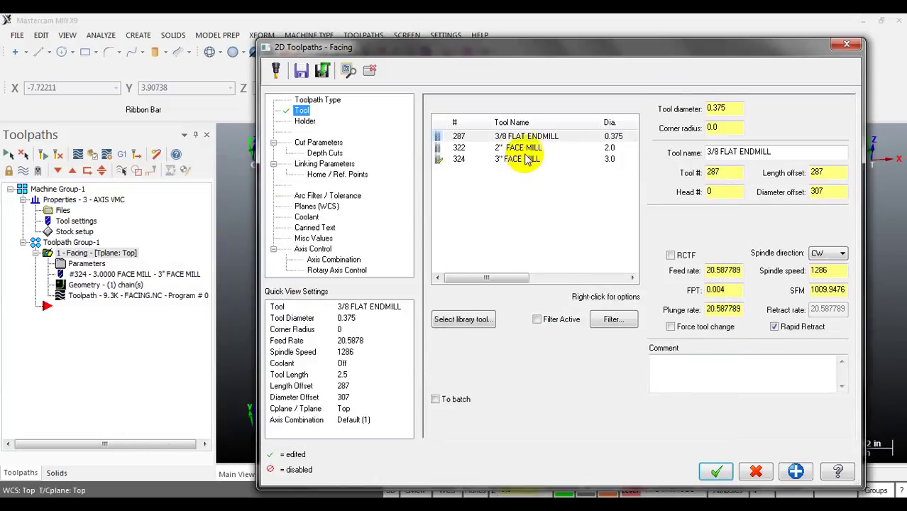
pyautogui.click(716, 471)
pyautogui.click(43, 155)
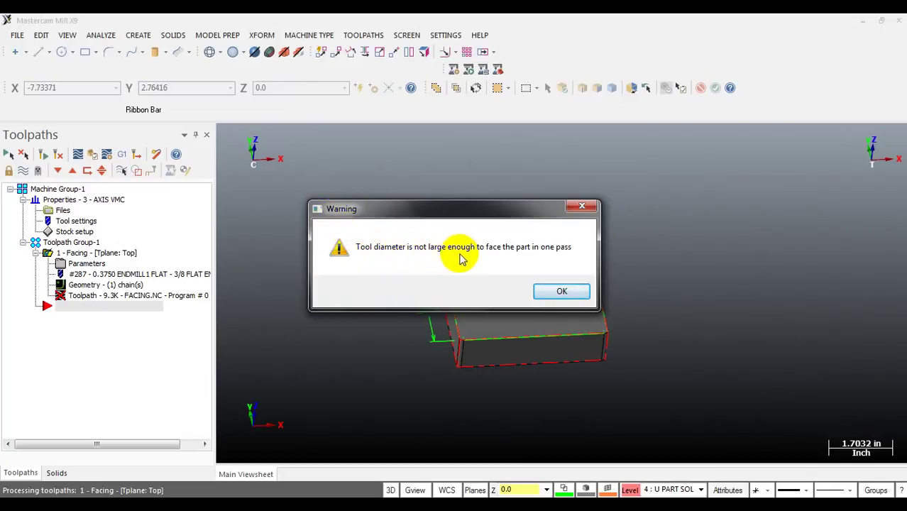
pyautogui.click(563, 291)
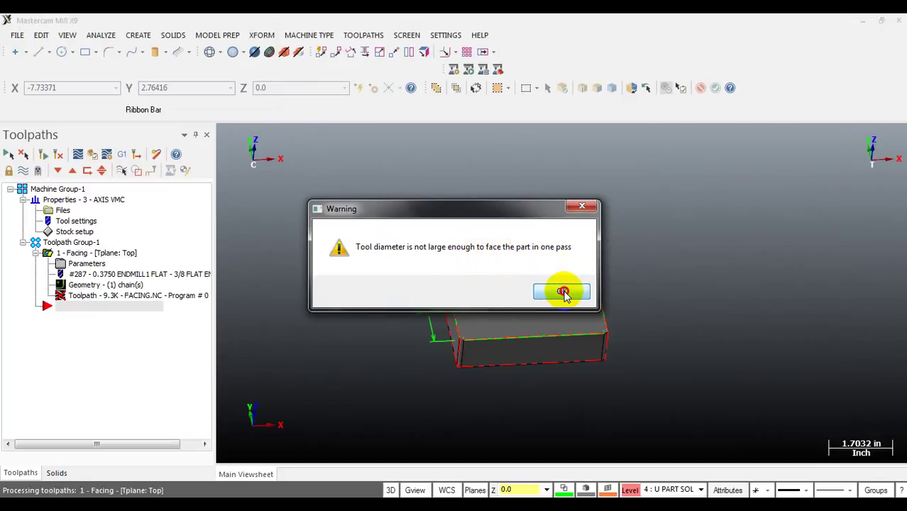
pyautogui.click(521, 297)
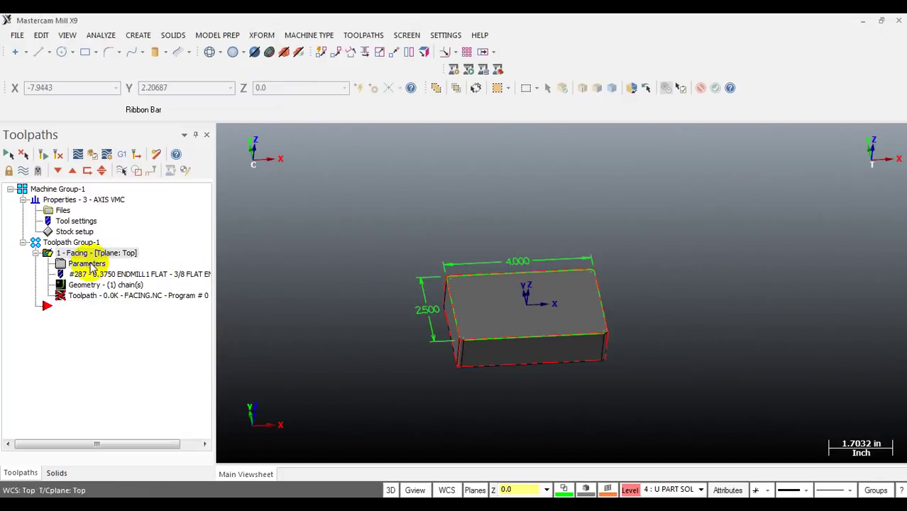
# Step: Change the facing cut style to Zigzag in the cut parameters and regenerate the toolpath
pyautogui.click(88, 264)
pyautogui.click(309, 145)
pyautogui.click(577, 125)
pyautogui.click(552, 146)
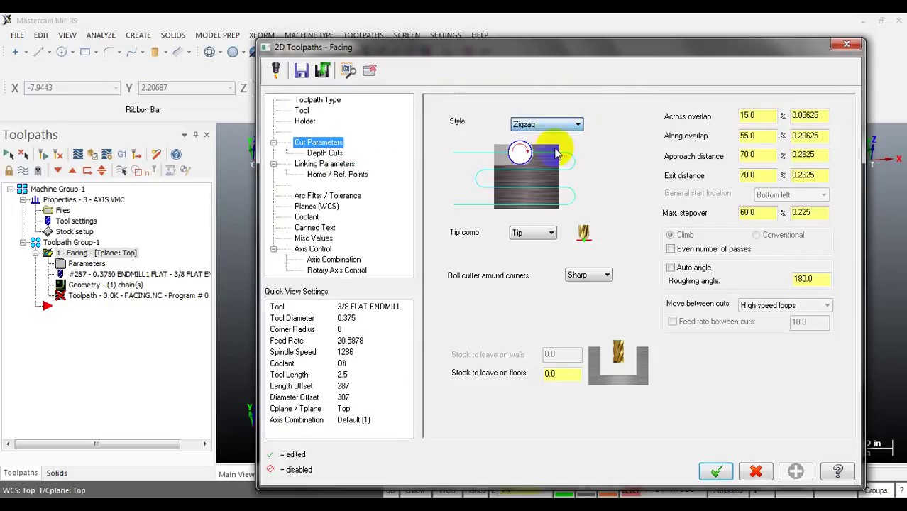
pyautogui.click(716, 472)
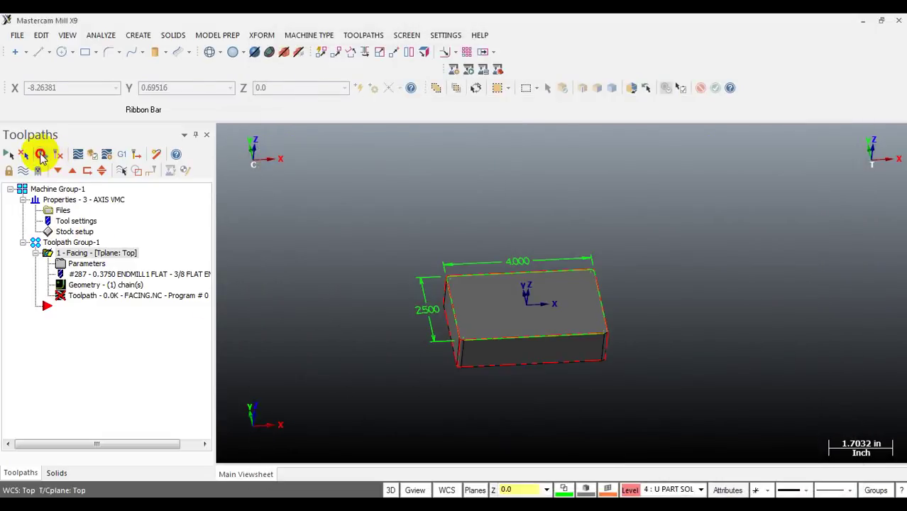
# Step: Backplot the zigzag facing toolpath of the 3/8 endmill up close
pyautogui.scroll(3, 506, 341)
pyautogui.moveTo(506, 341); pyautogui.dragTo(307, 283, button='middle')
pyautogui.click(96, 296)
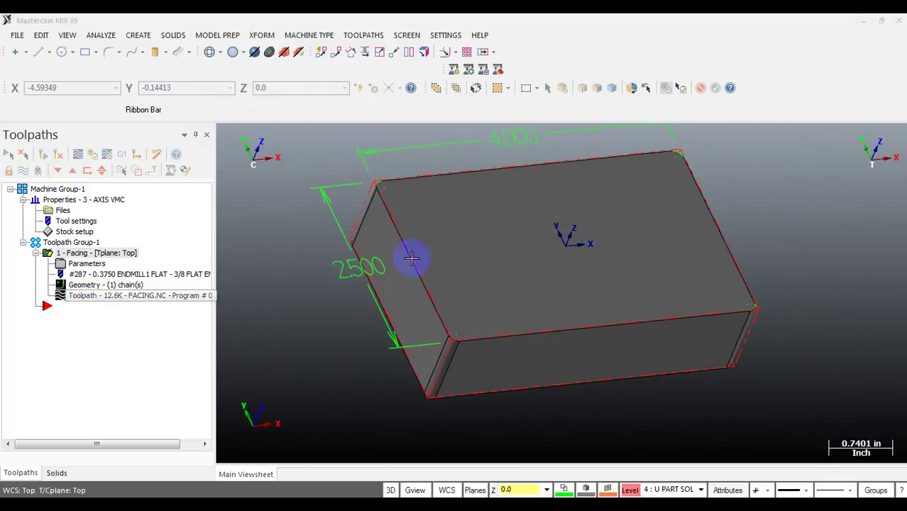
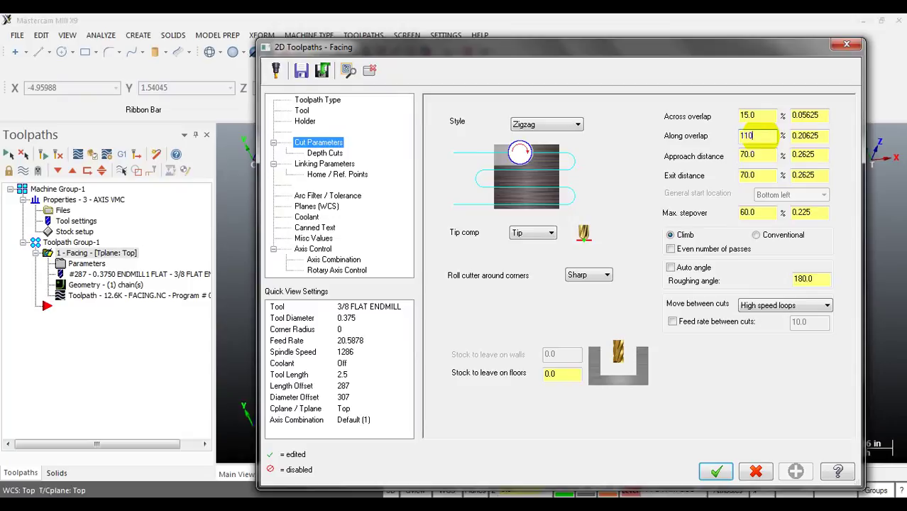
# Step: Set the facing along overlap to 110% and regenerate the toolpath
pyautogui.click(713, 471)
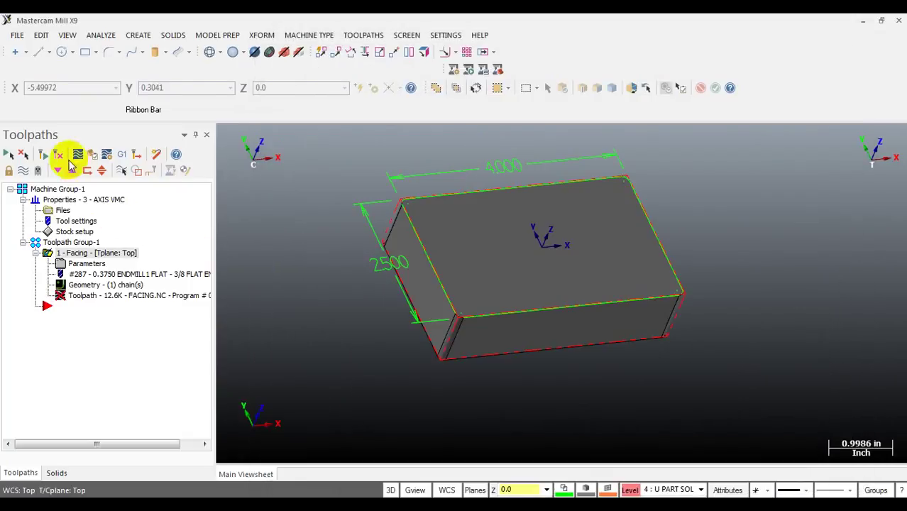
pyautogui.click(41, 154)
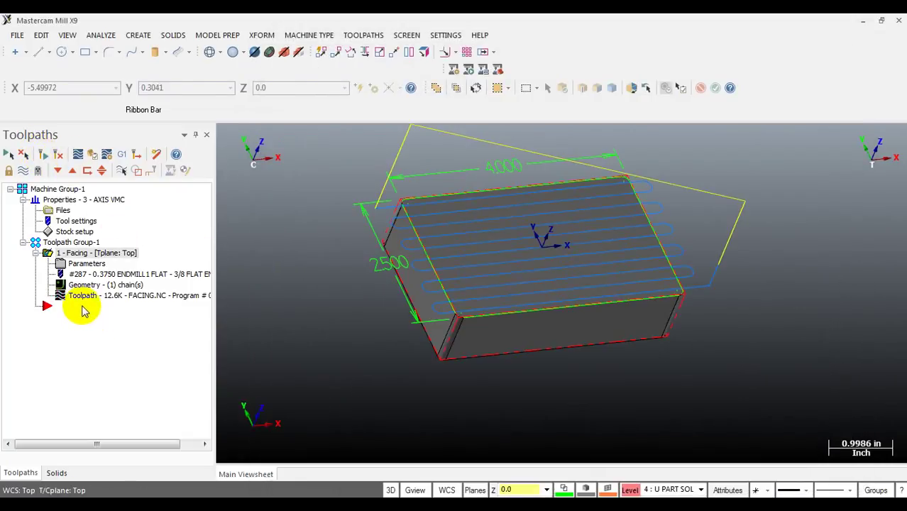
# Step: Backplot the zigzag facing with the larger along overlap to examine the endmill's passes and loops beyond the block's ends
pyautogui.click(61, 297)
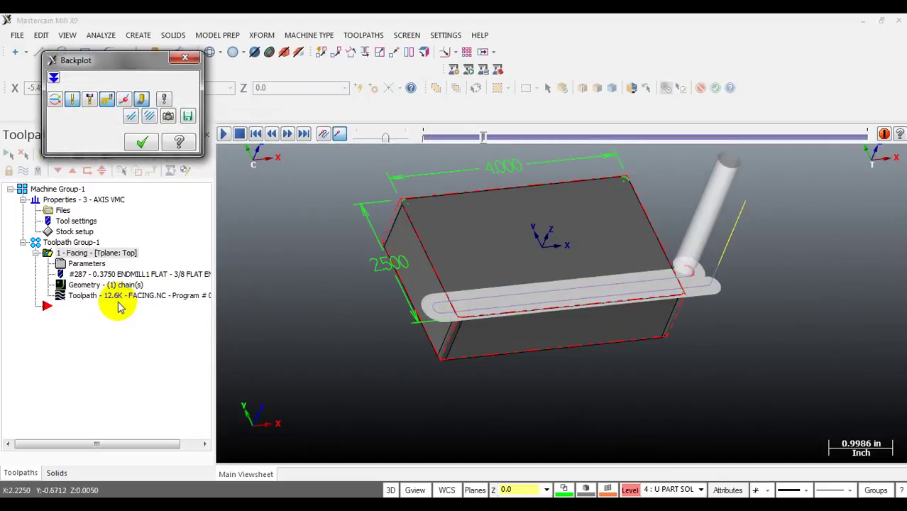
pyautogui.moveTo(471, 273); pyautogui.dragTo(646, 269, button='middle')
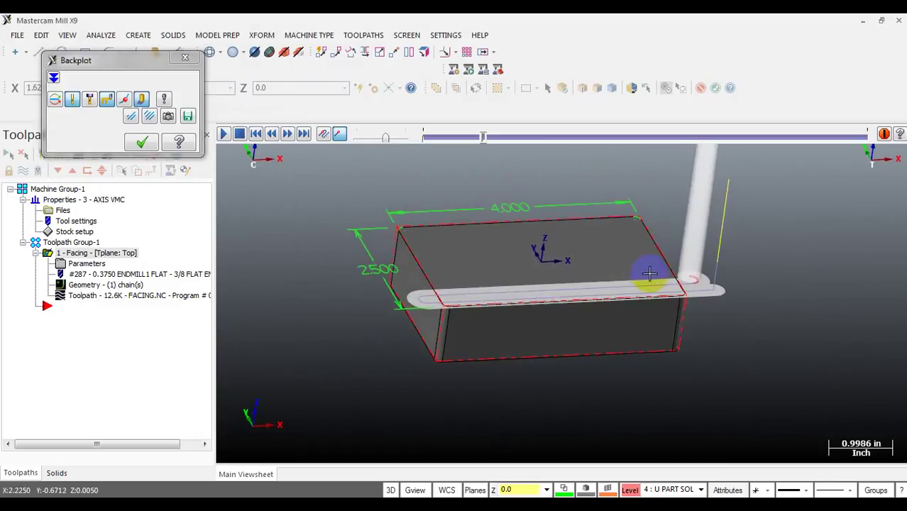
pyautogui.scroll(3, 660, 278)
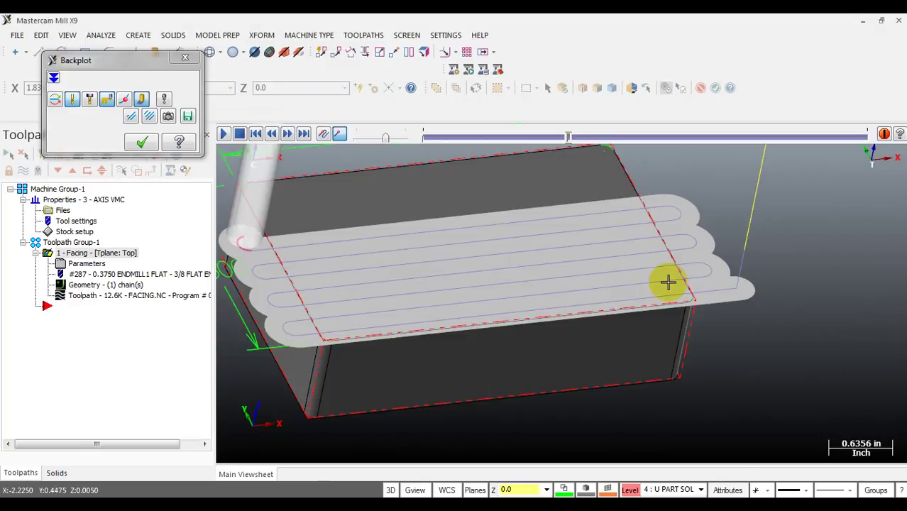
pyautogui.click(146, 152)
pyautogui.click(140, 143)
# Step: Set the facing moves between cuts to Rapid in the cut parameters and regenerate the toolpath
pyautogui.click(142, 265)
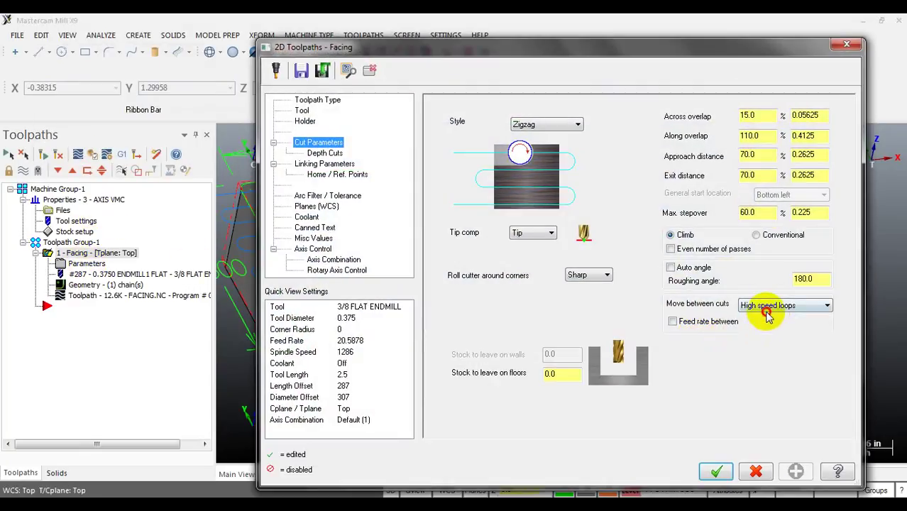
pyautogui.click(766, 310)
pyautogui.click(766, 333)
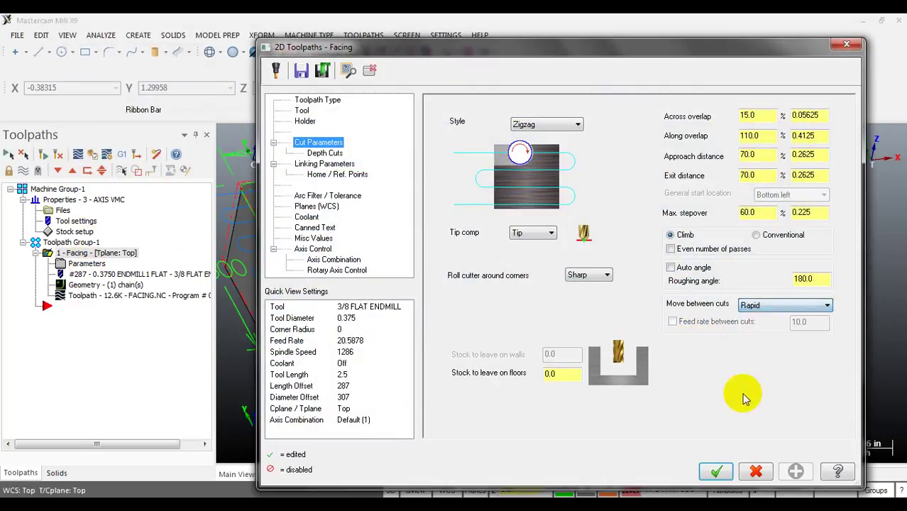
pyautogui.click(711, 474)
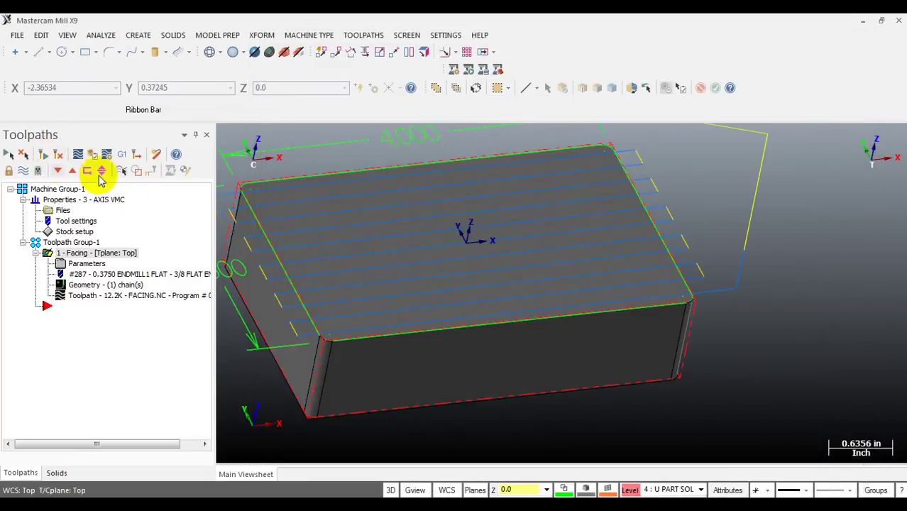
# Step: Examine the rapid transitions beyond the block's ends and backplot the zigzag facing toolpath
pyautogui.scroll(5, 674, 215)
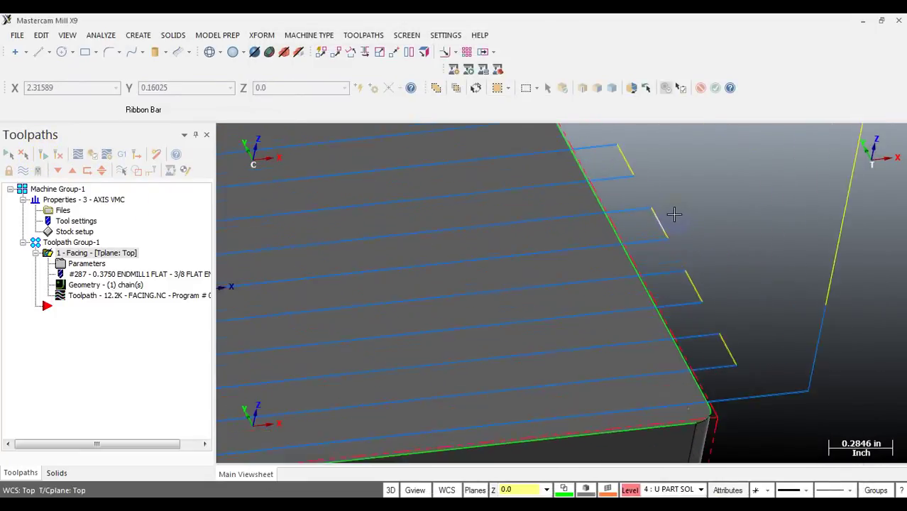
pyautogui.scroll(4, 667, 214)
pyautogui.scroll(3, 653, 215)
pyautogui.scroll(-12, 736, 198)
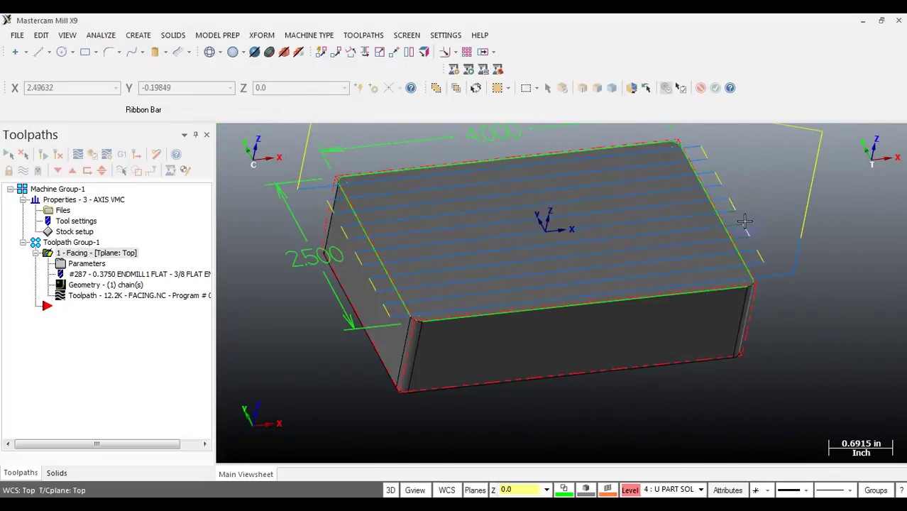
pyautogui.click(80, 296)
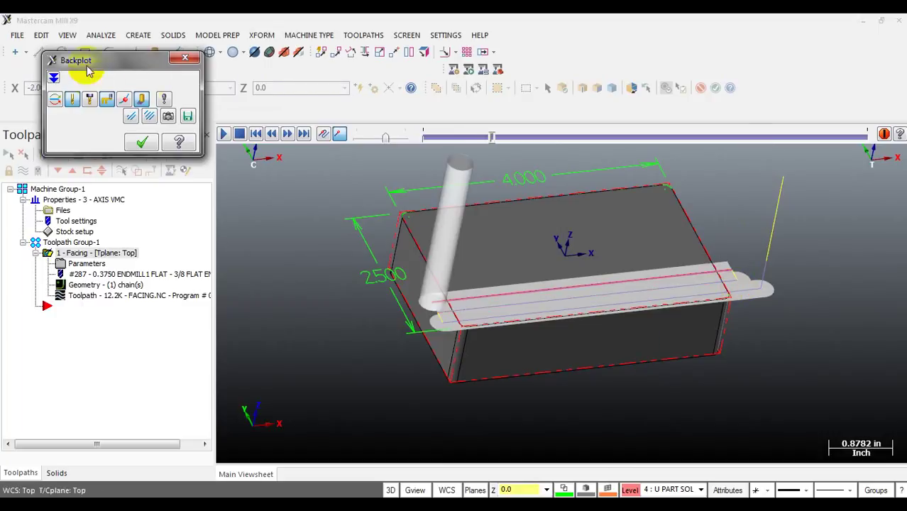
pyautogui.click(141, 142)
# Step: Try to regenerate the zigzag facing with the along overlap reduced to 0.20625 in while keeping rapid moves between cuts
pyautogui.click(84, 264)
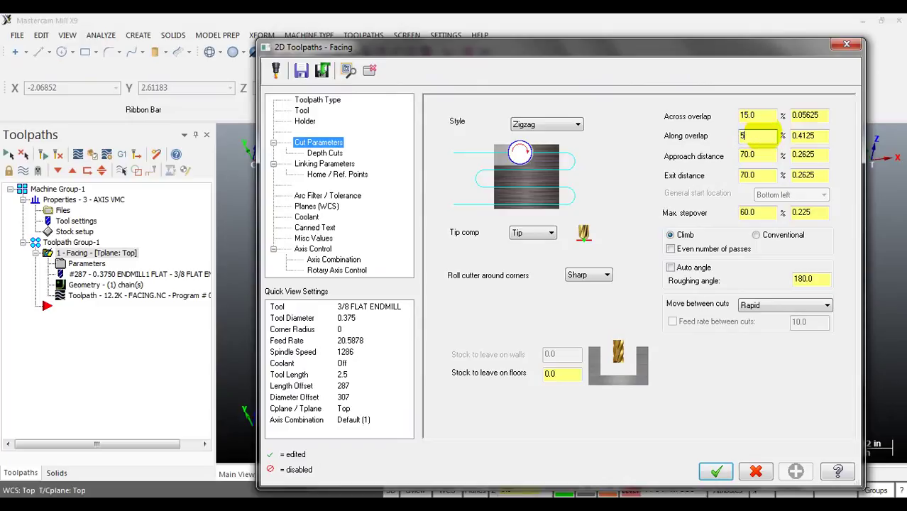
pyautogui.click(709, 472)
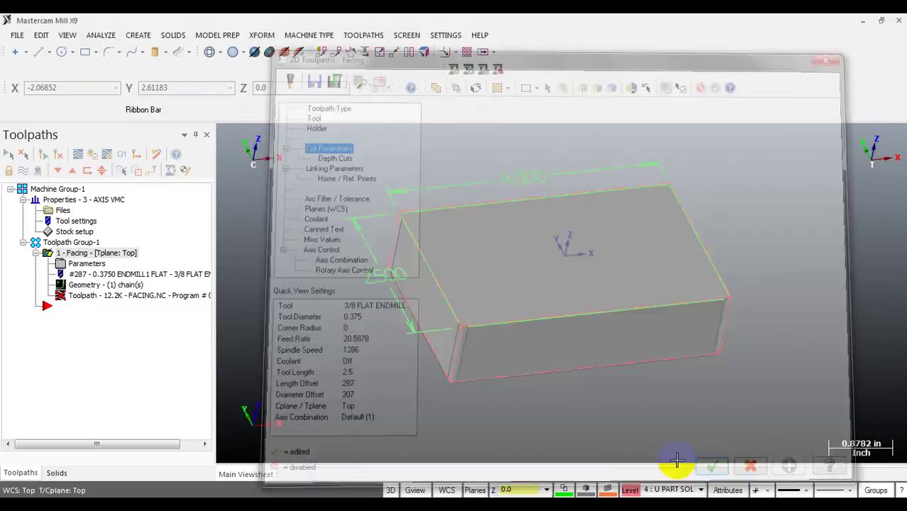
pyautogui.click(41, 153)
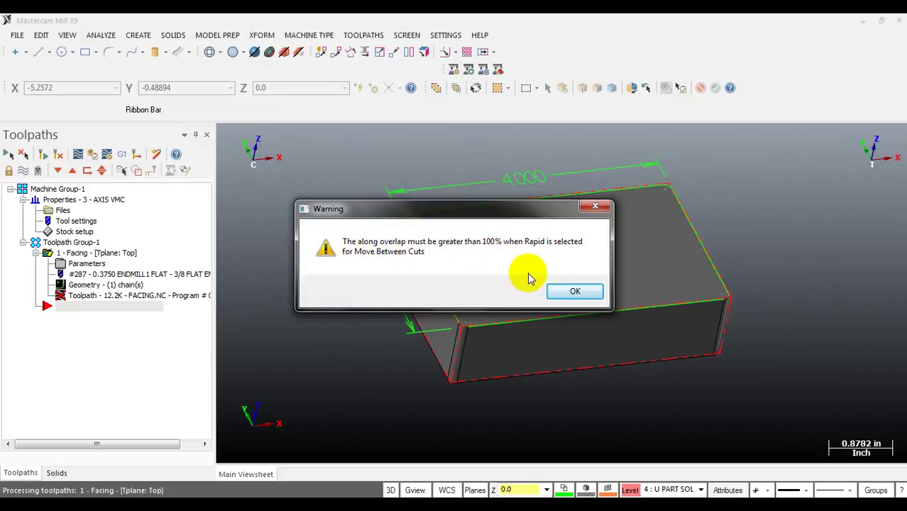
pyautogui.click(574, 291)
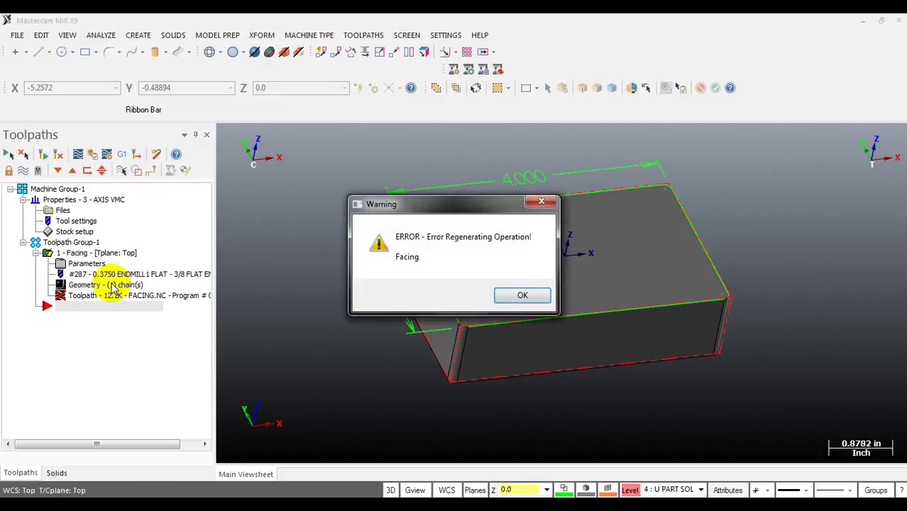
pyautogui.click(518, 294)
# Step: Set the along overlap to 110% with linear moves between cuts and an even number of passes, and regenerate the facing
pyautogui.click(92, 264)
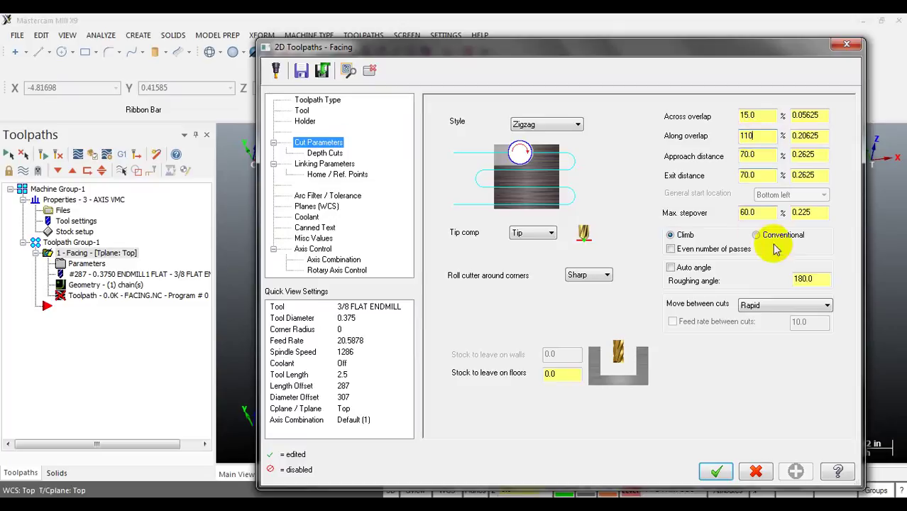
pyautogui.click(754, 312)
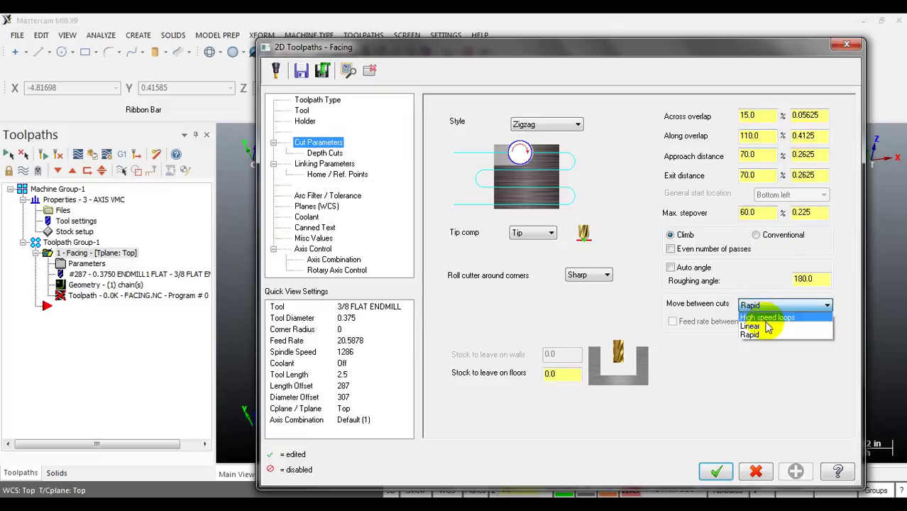
pyautogui.click(769, 318)
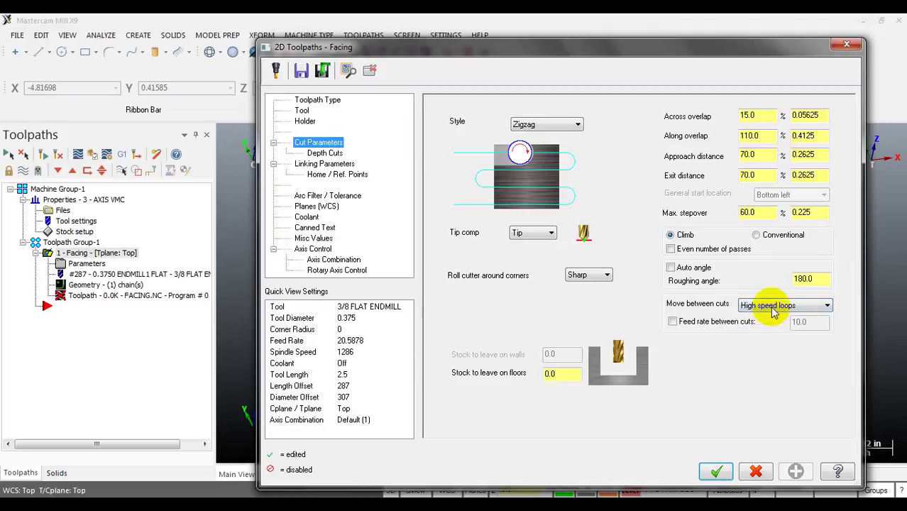
pyautogui.click(770, 305)
pyautogui.click(769, 328)
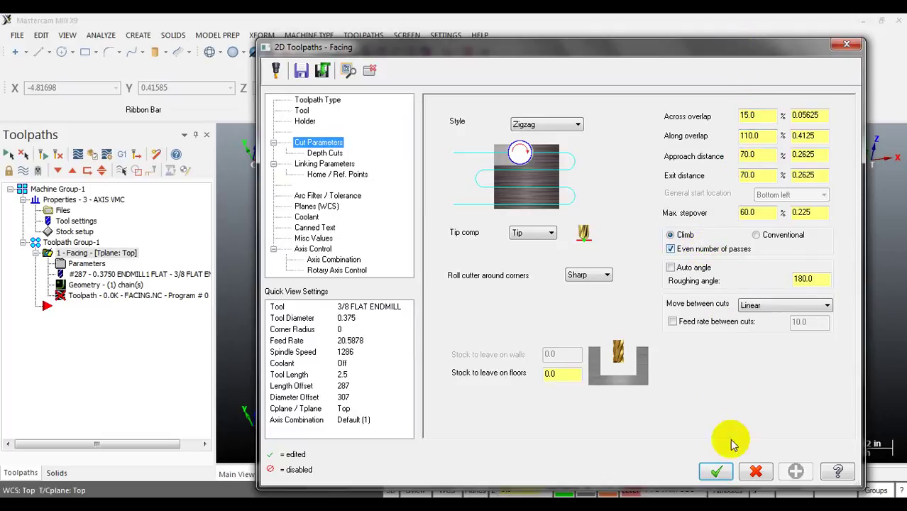
pyautogui.click(715, 471)
pyautogui.click(44, 158)
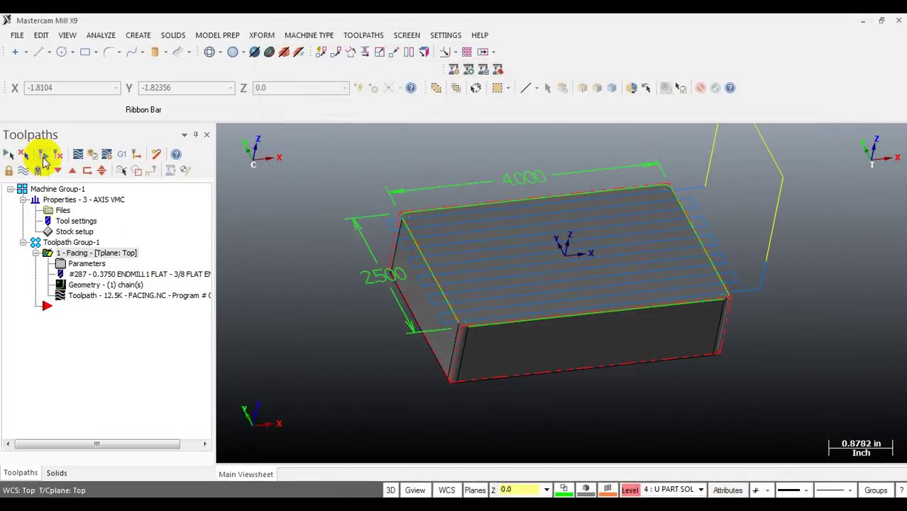
# Step: Turn off the even number of passes option for the zigzag facing and regenerate the toolpath
pyautogui.scroll(5, 406, 280)
pyautogui.moveTo(515, 365); pyautogui.dragTo(456, 355, button='middle')
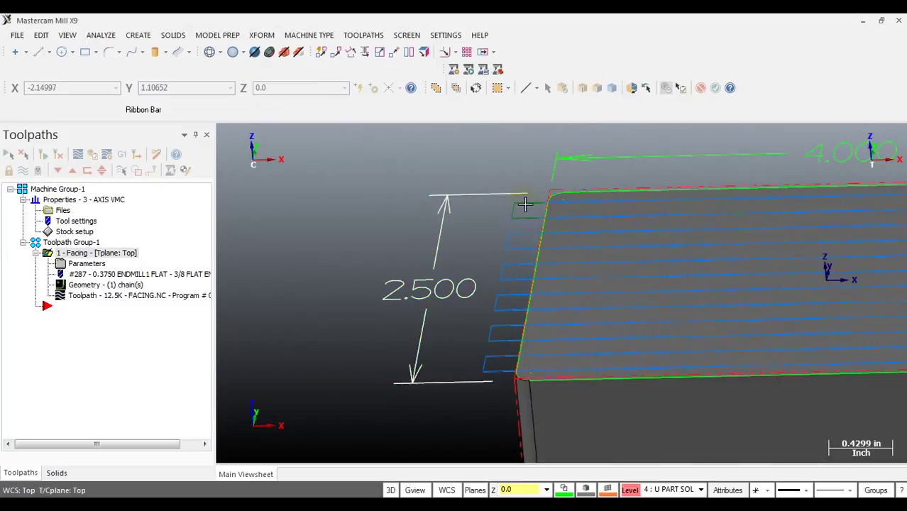
pyautogui.moveTo(478, 237); pyautogui.dragTo(436, 257, button='middle')
pyautogui.scroll(-2, 436, 257)
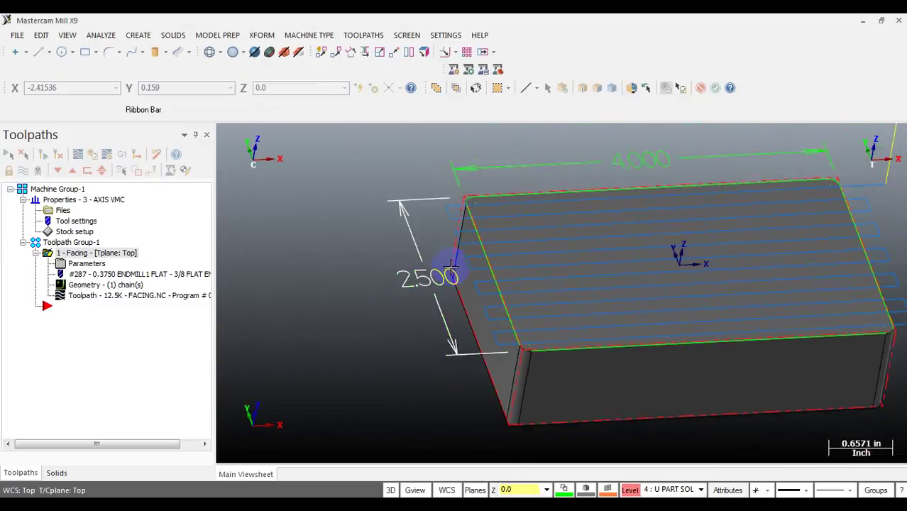
pyautogui.click(71, 269)
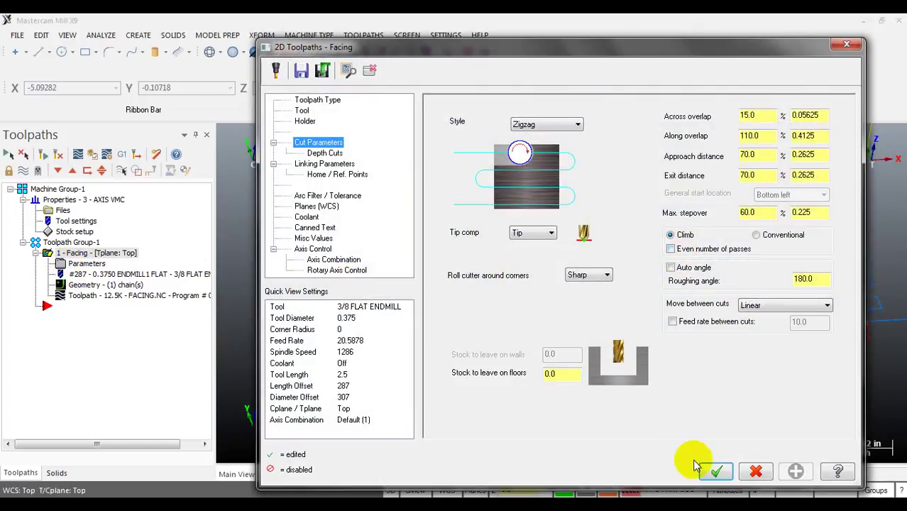
pyautogui.click(706, 468)
pyautogui.click(42, 155)
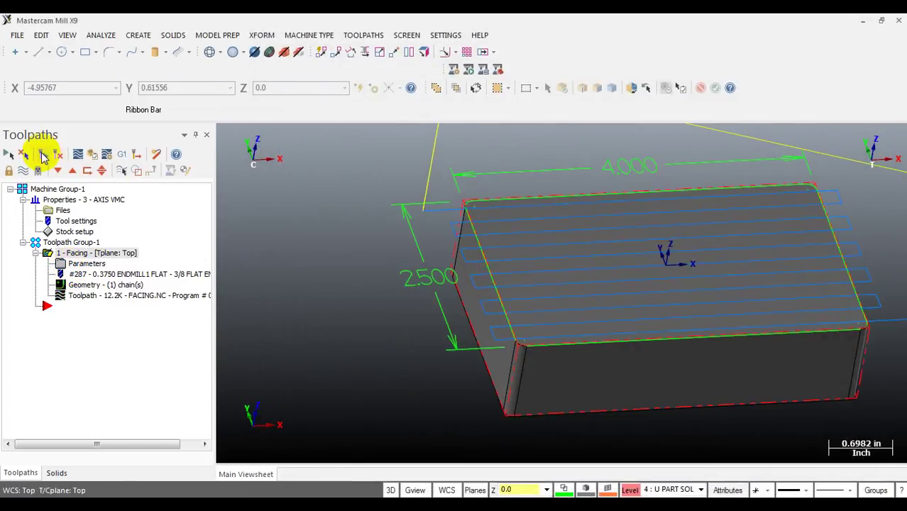
# Step: Change the facing cut style to Dynamic in the cut parameters and regenerate the toolpath
pyautogui.moveTo(441, 278)
pyautogui.mouseDown(button='middle')
pyautogui.moveTo(408, 284)
pyautogui.moveTo(785, 344)
pyautogui.moveTo(812, 318)
pyautogui.moveTo(496, 232)
pyautogui.mouseUp(button='middle')
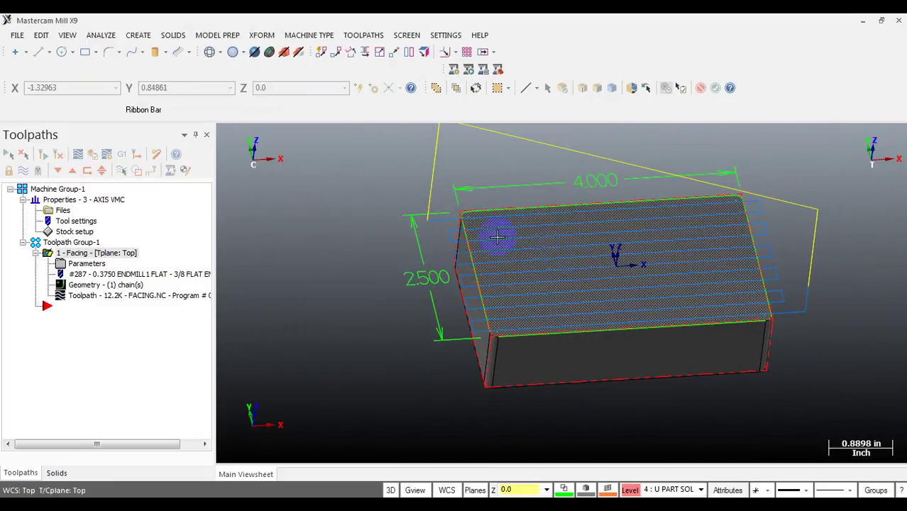
pyautogui.scroll(3, 530, 288)
pyautogui.moveTo(530, 289); pyautogui.dragTo(495, 287, button='middle')
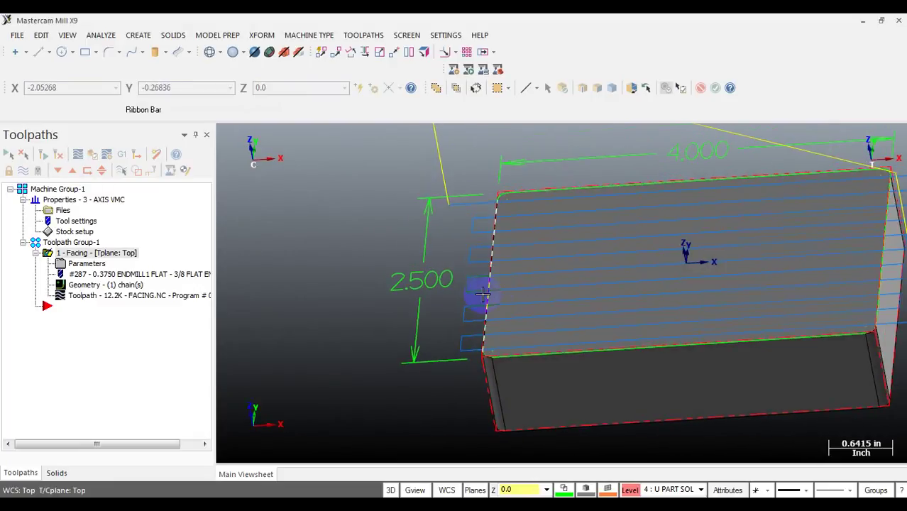
pyautogui.scroll(2, 465, 319)
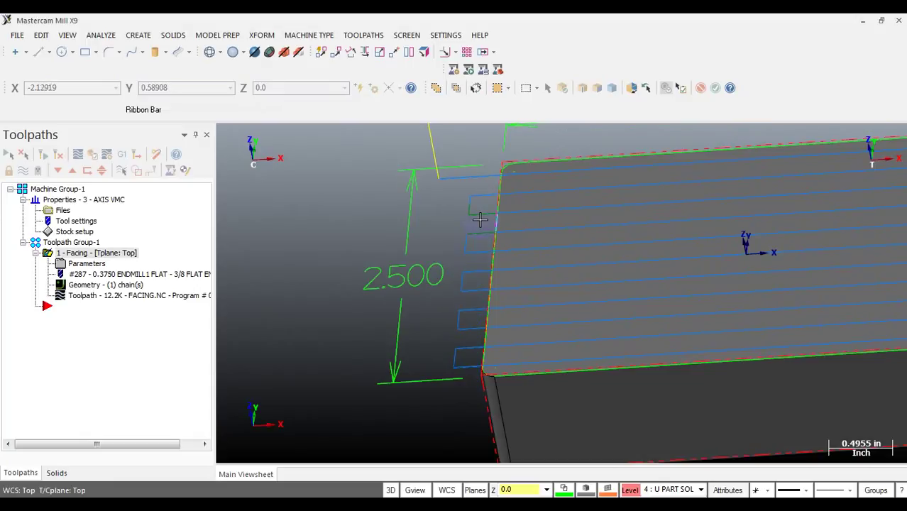
pyautogui.scroll(-5, 480, 175)
pyautogui.moveTo(480, 172); pyautogui.dragTo(587, 241, button='middle')
pyautogui.click(78, 264)
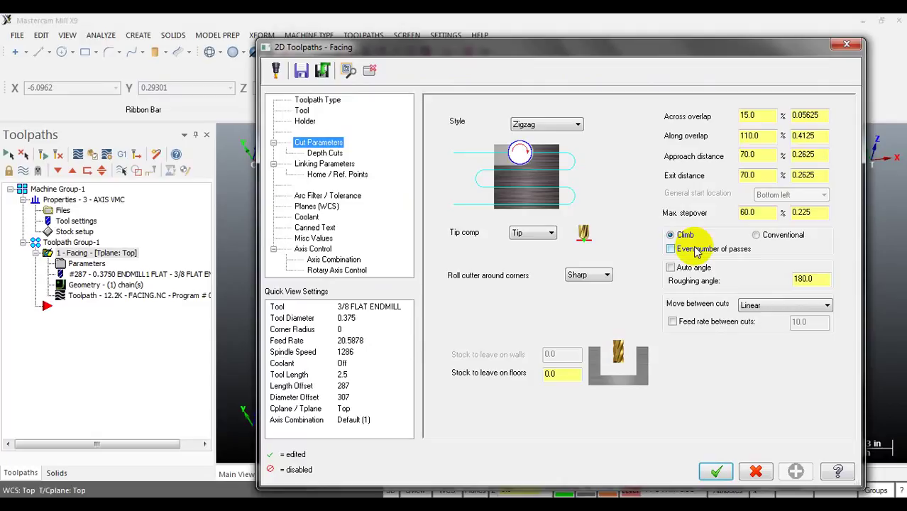
pyautogui.click(529, 124)
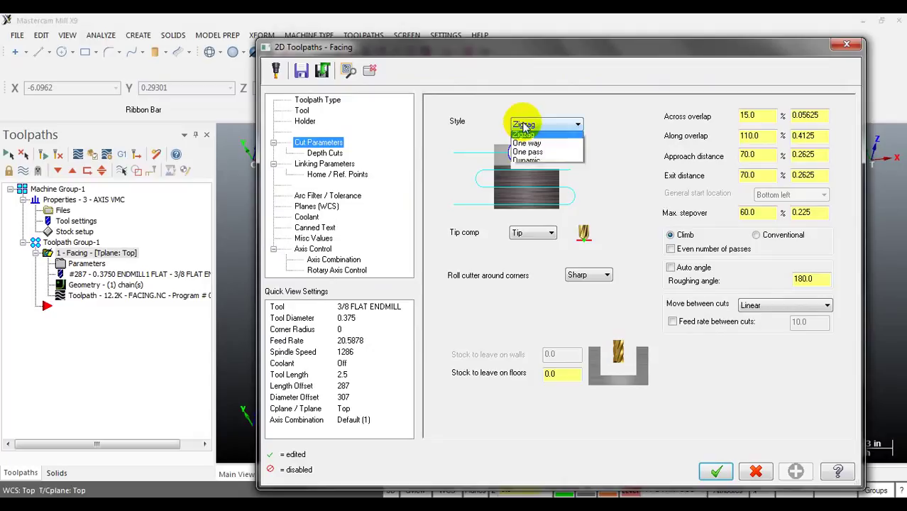
pyautogui.click(536, 163)
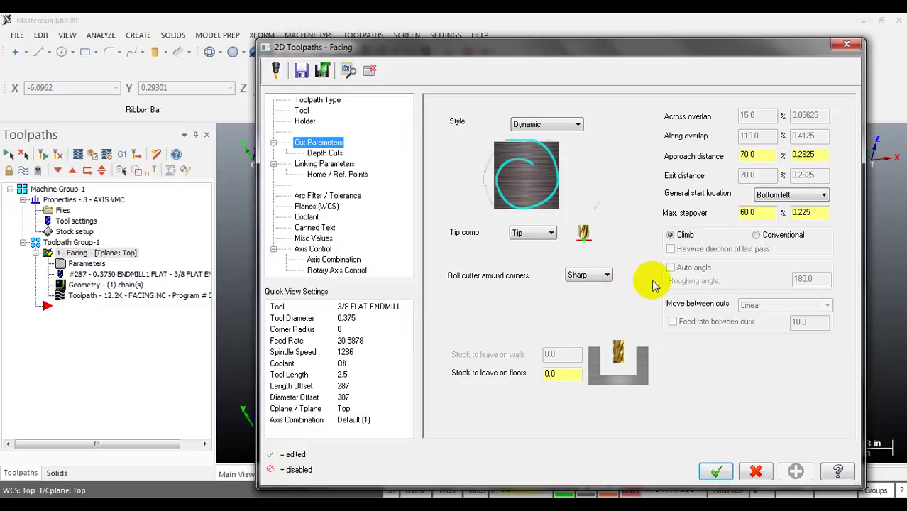
pyautogui.click(714, 471)
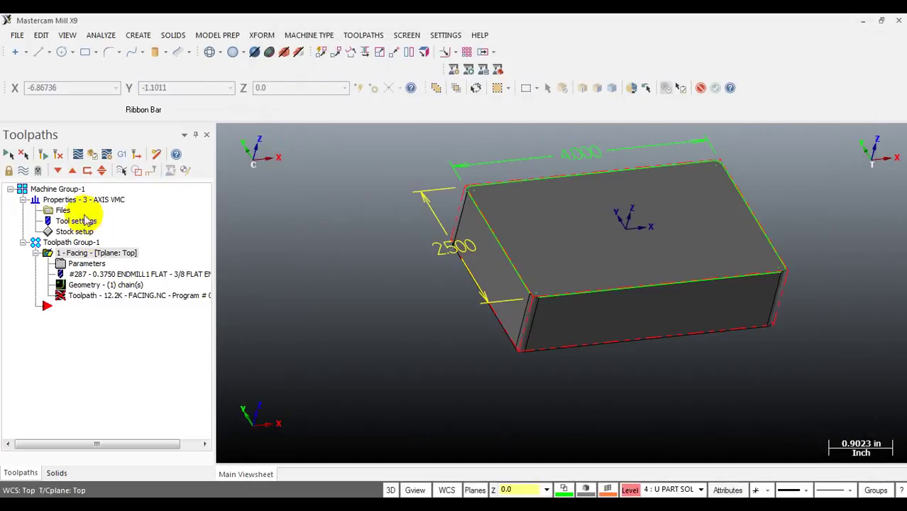
pyautogui.click(39, 155)
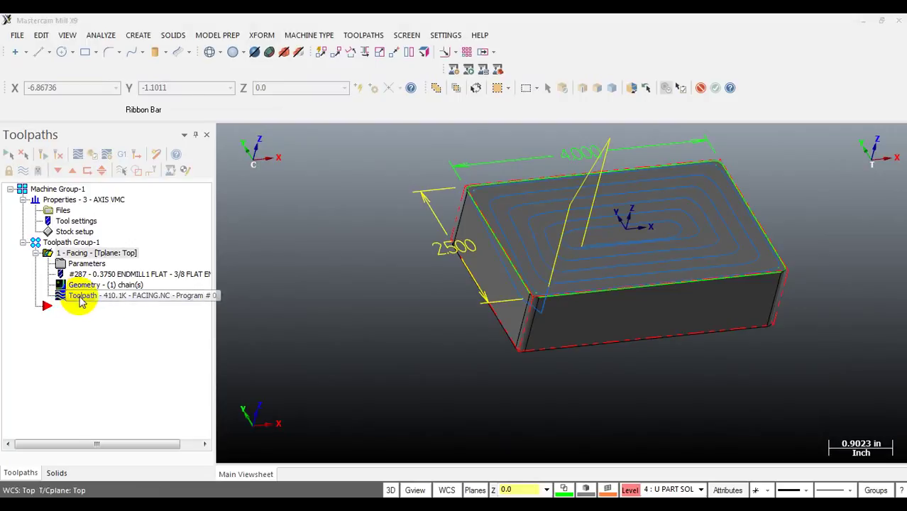
# Step: Backplot the dynamic facing toolpath and examine its spiral passes over the block's top face
pyautogui.click(78, 154)
pyautogui.moveTo(423, 138)
pyautogui.mouseDown()
pyautogui.moveTo(678, 126)
pyautogui.moveTo(714, 134)
pyautogui.mouseUp()
pyautogui.moveTo(598, 215)
pyautogui.mouseDown(button='middle')
pyautogui.moveTo(553, 249)
pyautogui.moveTo(568, 298)
pyautogui.moveTo(539, 248)
pyautogui.mouseUp(button='middle')
pyautogui.click(143, 142)
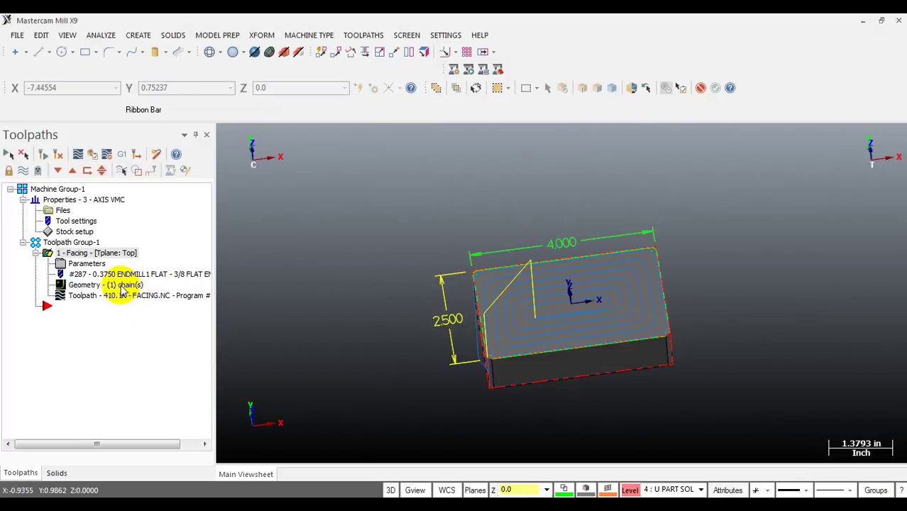
pyautogui.moveTo(551, 334); pyautogui.dragTo(594, 333, button='middle')
pyautogui.scroll(4, 594, 333)
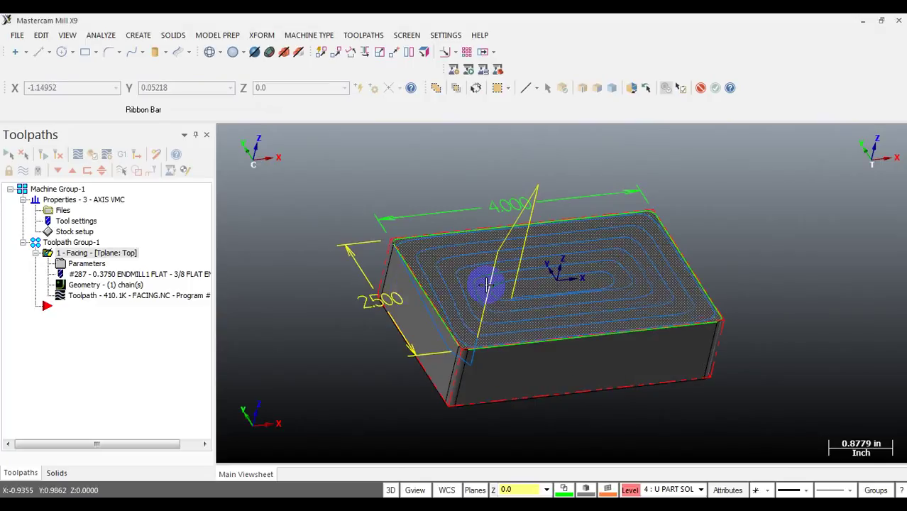
pyautogui.scroll(-2, 486, 283)
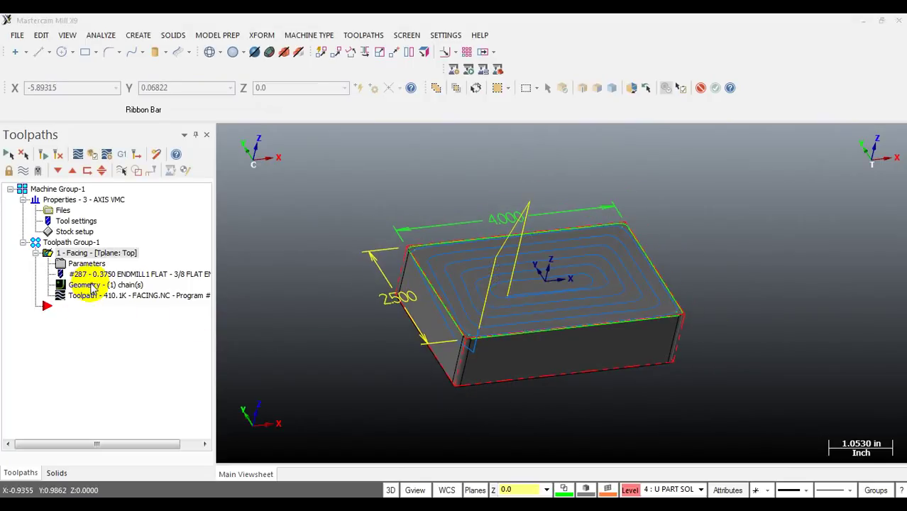
# Step: Replace the facing's wireframe chain with a solid chain of the block's top face and regenerate the toolpath
pyautogui.click(91, 286)
pyautogui.click(39, 180)
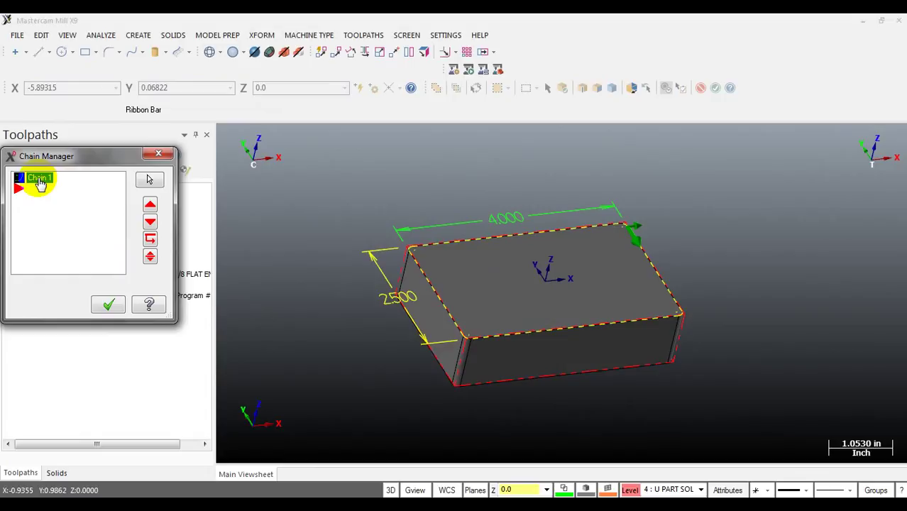
pyautogui.click(40, 181)
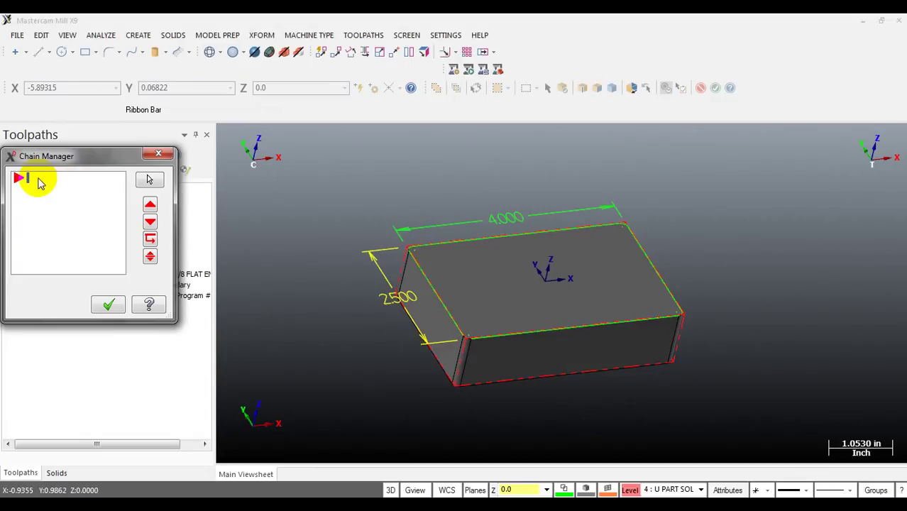
pyautogui.rightClick(40, 181)
pyautogui.click(61, 189)
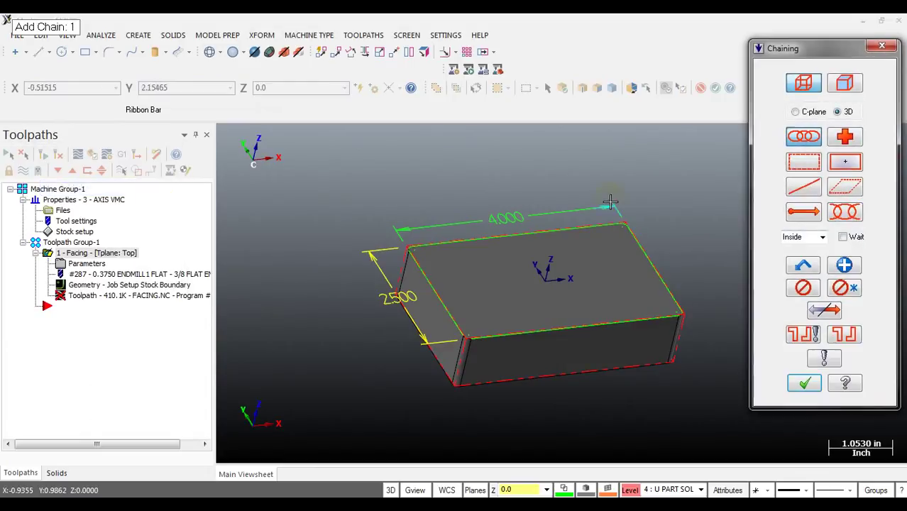
pyautogui.click(844, 85)
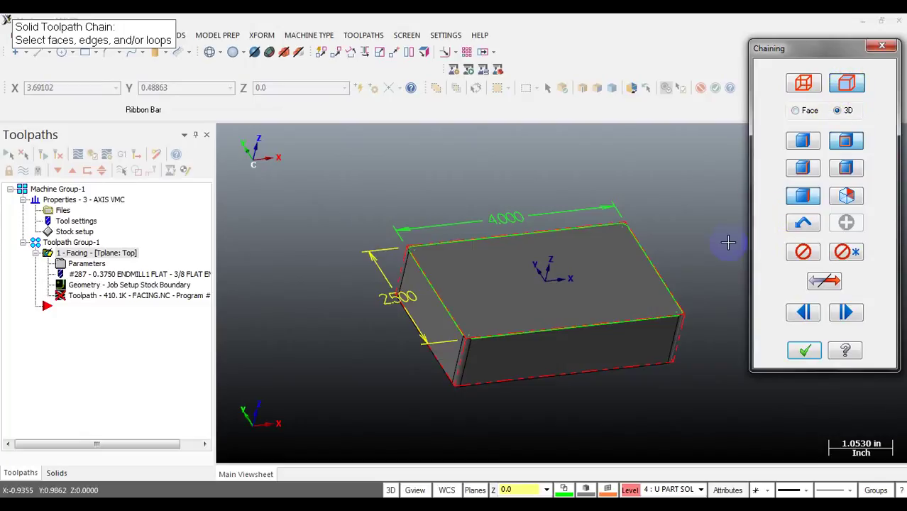
pyautogui.click(630, 253)
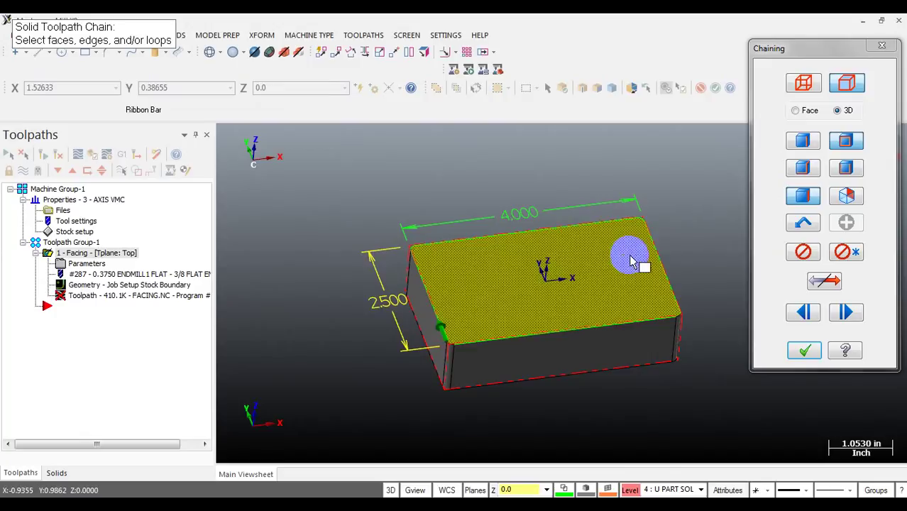
pyautogui.click(804, 351)
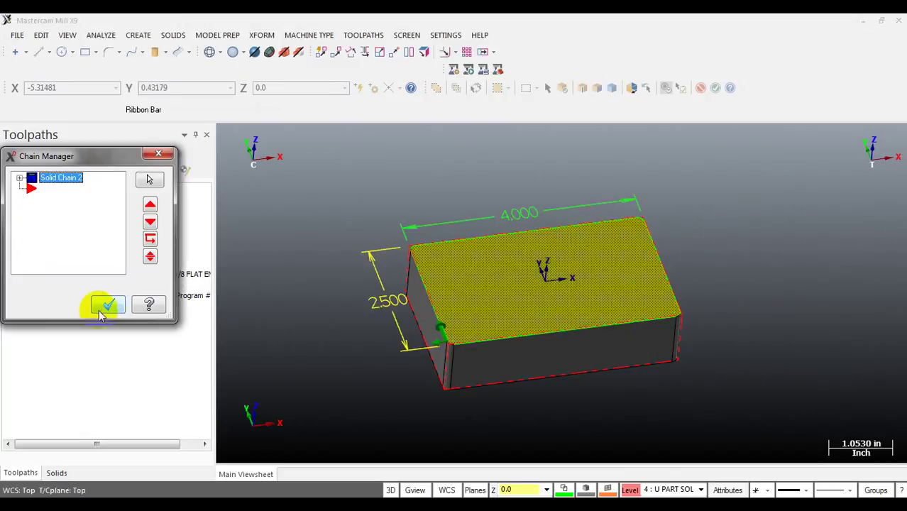
pyautogui.click(102, 304)
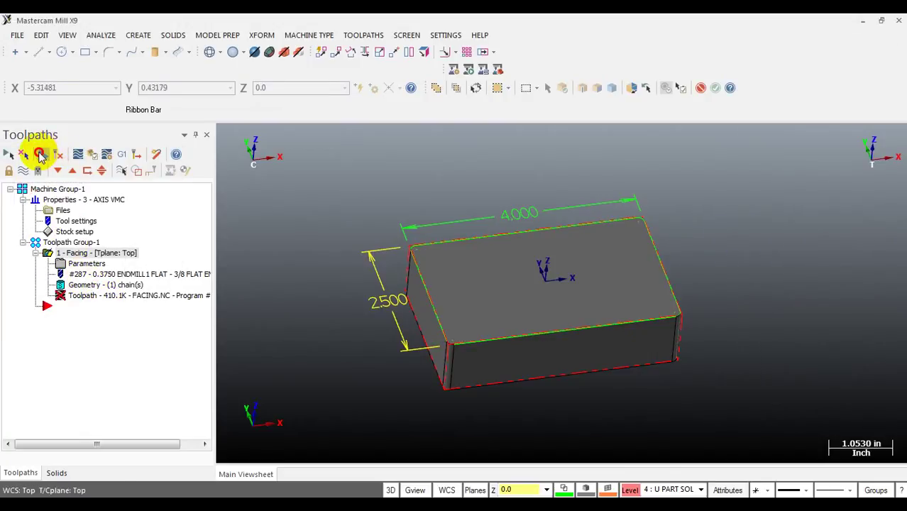
pyautogui.click(39, 154)
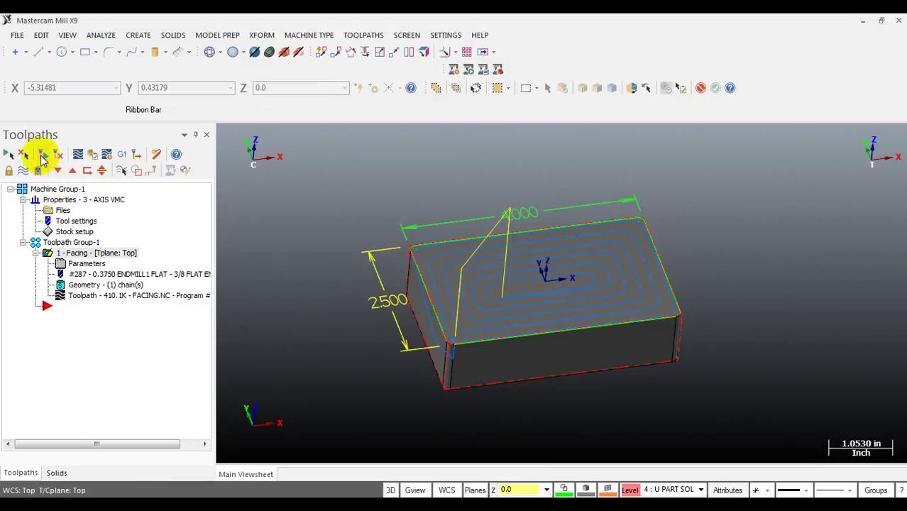
pyautogui.click(93, 284)
pyautogui.rightClick(66, 180)
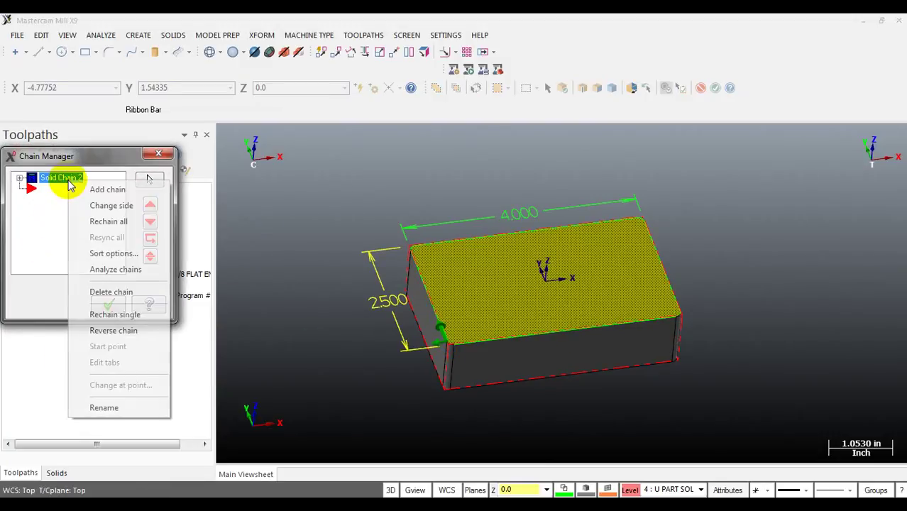
pyautogui.click(108, 222)
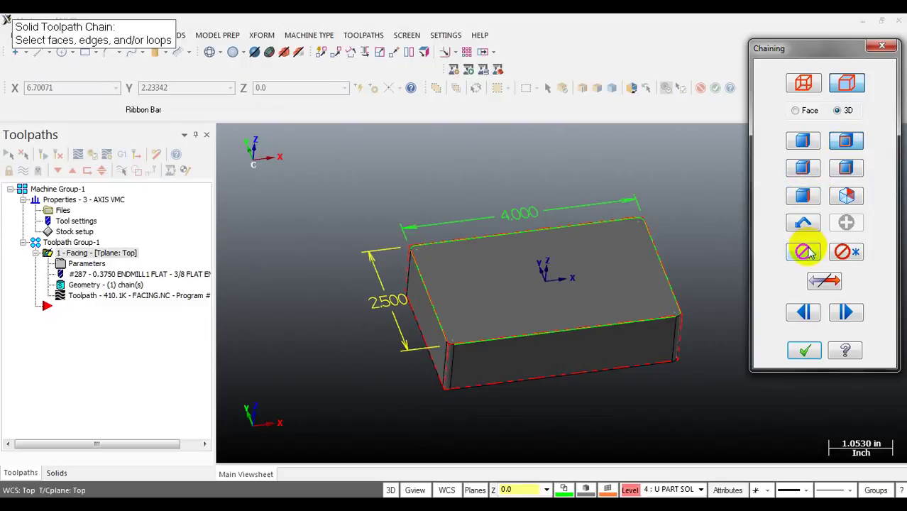
pyautogui.click(804, 350)
pyautogui.moveTo(719, 269); pyautogui.dragTo(582, 266, button='middle')
# Step: Replace the facing's solid chain with the loop around the block's bottom edges and regenerate the toolpath
pyautogui.click(70, 183)
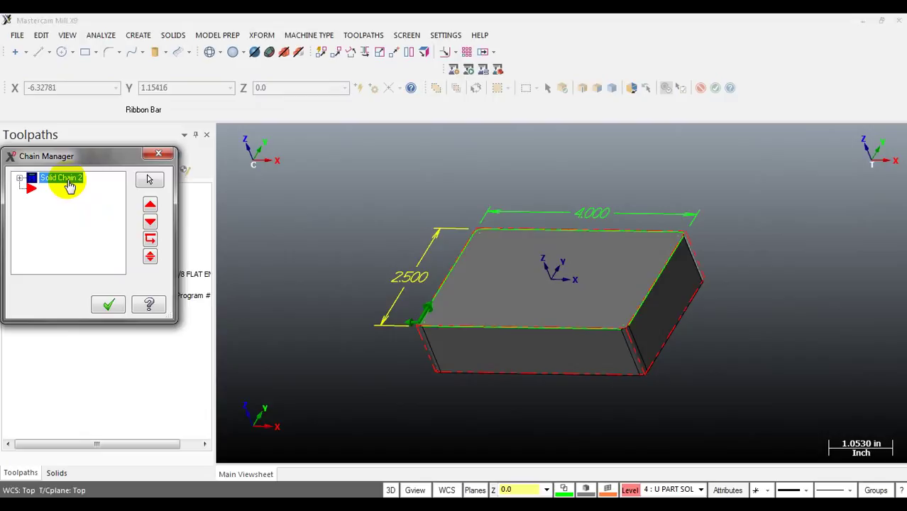
pyautogui.press('Delete')
pyautogui.rightClick(70, 183)
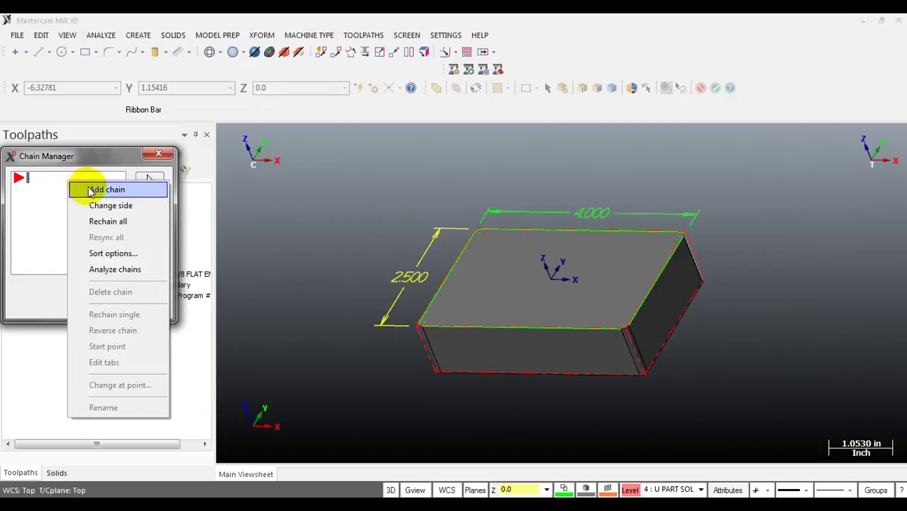
pyautogui.click(111, 188)
pyautogui.moveTo(662, 398); pyautogui.dragTo(697, 230, button='middle')
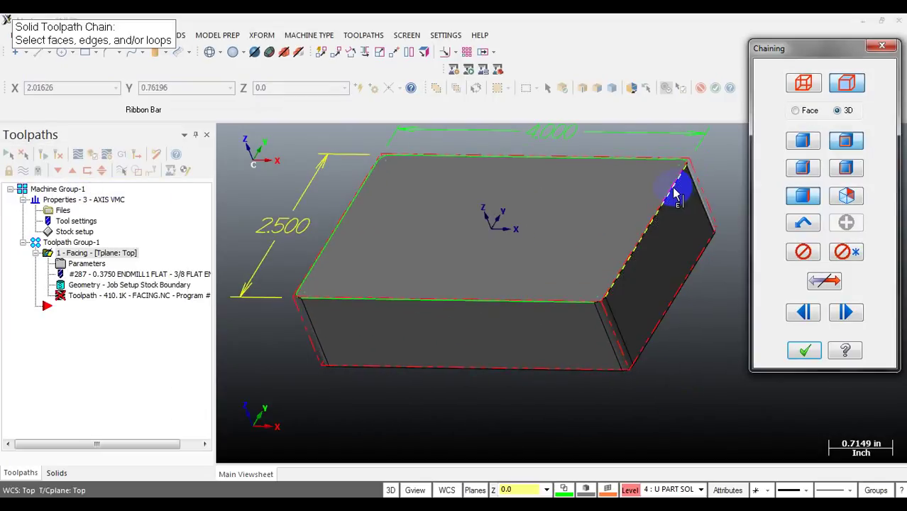
pyautogui.click(710, 247)
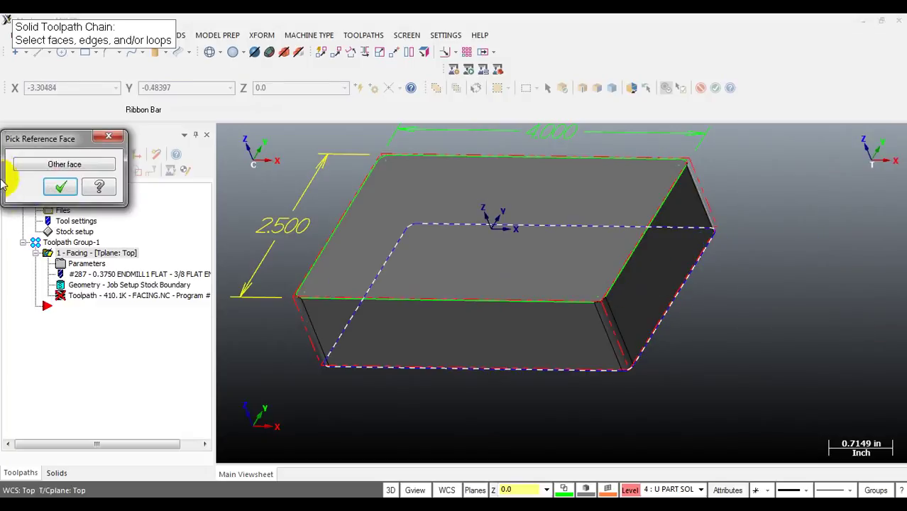
pyautogui.click(58, 187)
pyautogui.moveTo(706, 300)
pyautogui.mouseDown(button='middle')
pyautogui.moveTo(674, 294)
pyautogui.moveTo(670, 280)
pyautogui.moveTo(506, 356)
pyautogui.mouseUp(button='middle')
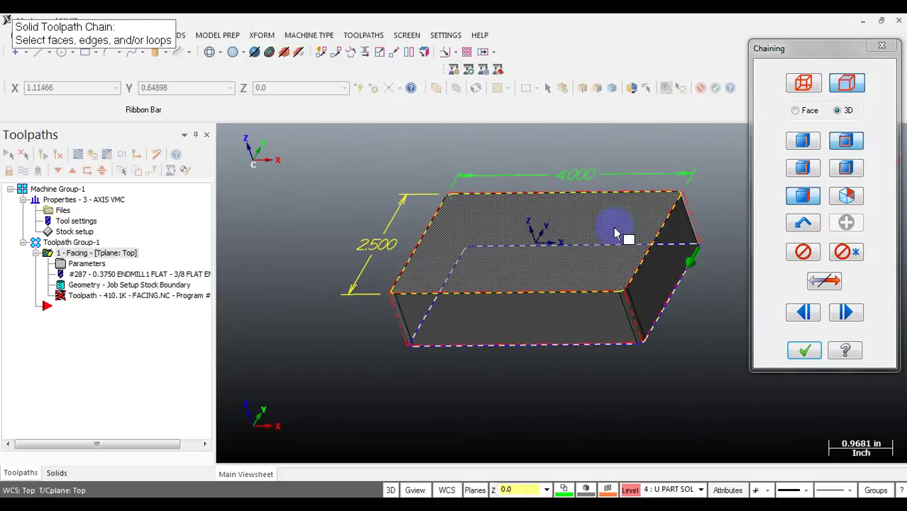
pyautogui.moveTo(671, 328); pyautogui.dragTo(698, 310, button='middle')
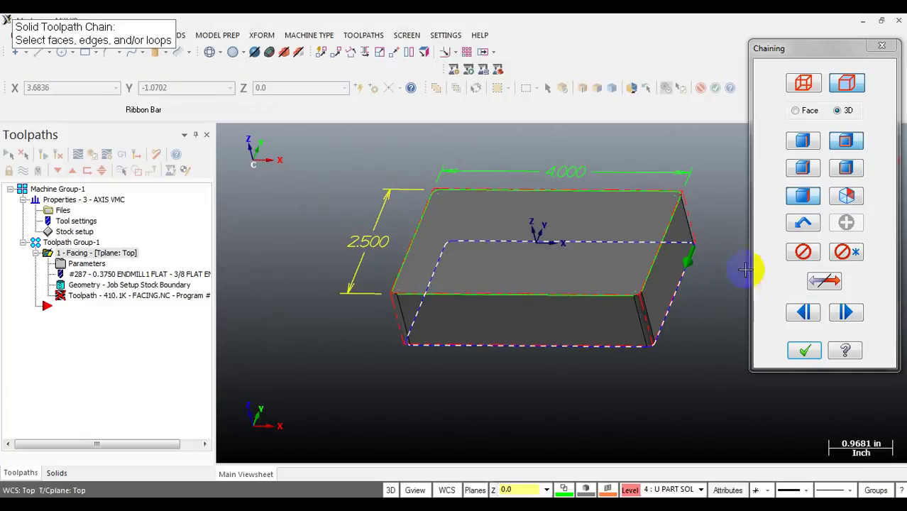
pyautogui.click(667, 213)
pyautogui.click(804, 350)
pyautogui.click(108, 304)
pyautogui.click(44, 154)
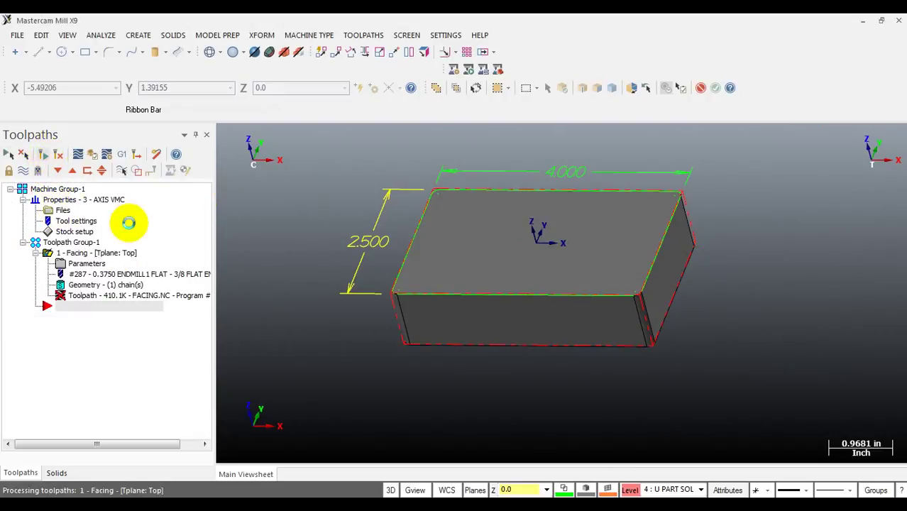
# Step: Check the bottom-loop chain in the facing geometry and backplot the regenerated toolpath to see where it cuts
pyautogui.click(84, 284)
pyautogui.click(50, 186)
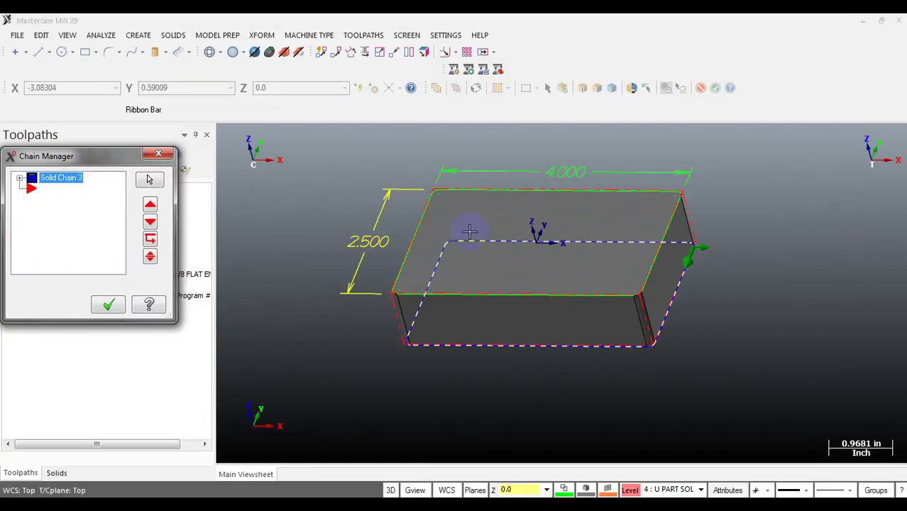
pyautogui.click(165, 158)
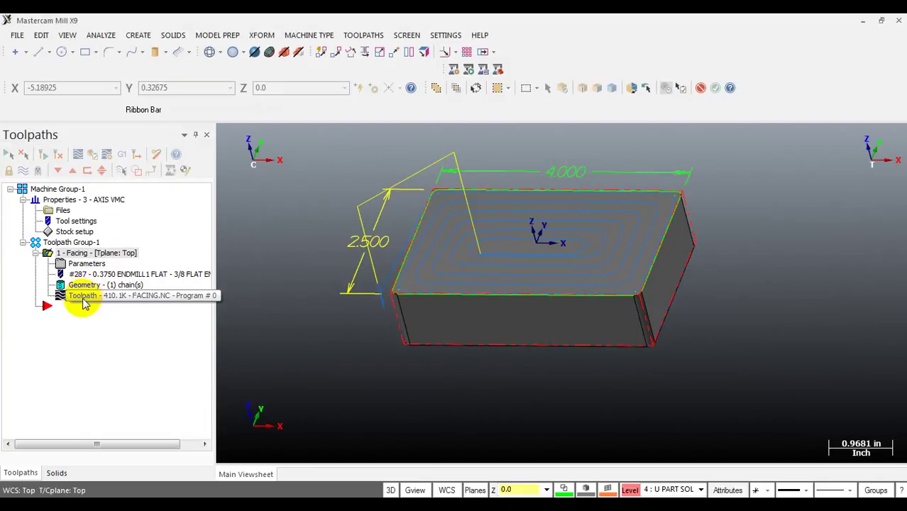
pyautogui.hotkey('alt', 't')
pyautogui.moveTo(425, 143); pyautogui.dragTo(693, 135)
pyautogui.moveTo(496, 298); pyautogui.dragTo(397, 235, button='middle')
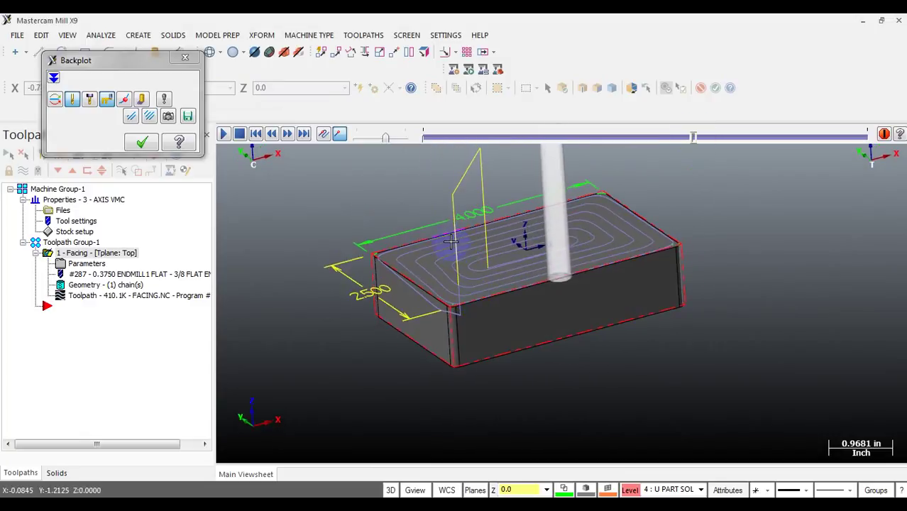
pyautogui.click(142, 142)
pyautogui.moveTo(542, 254); pyautogui.dragTo(766, 286, button='middle')
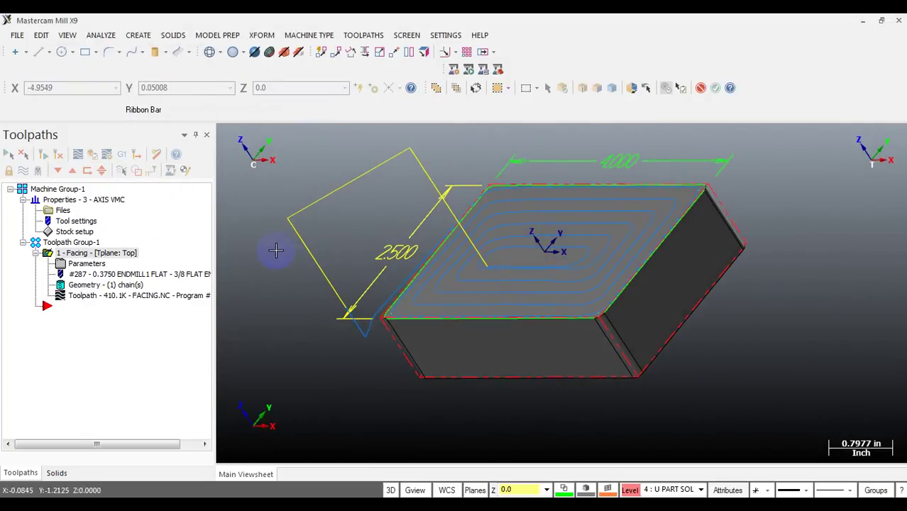
# Step: Review the facing's linking parameters, focusing on the absolute depth setting
pyautogui.click(61, 267)
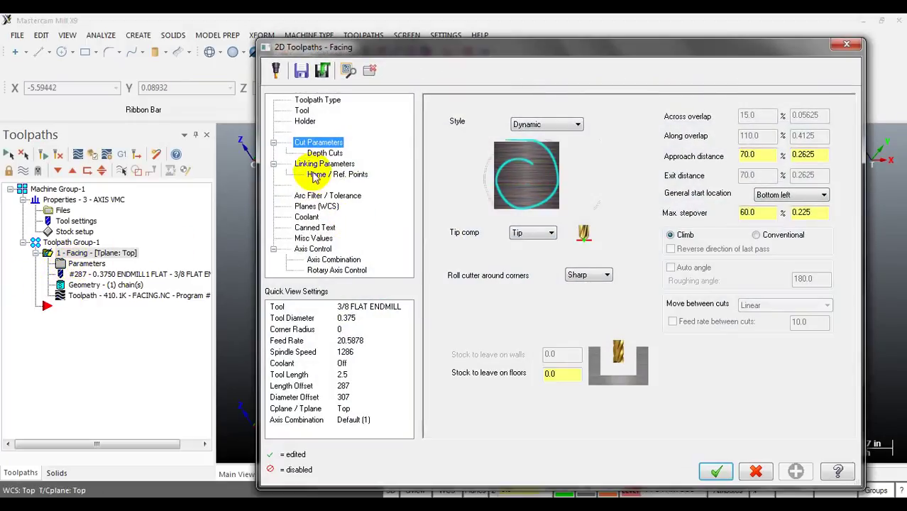
pyautogui.click(312, 164)
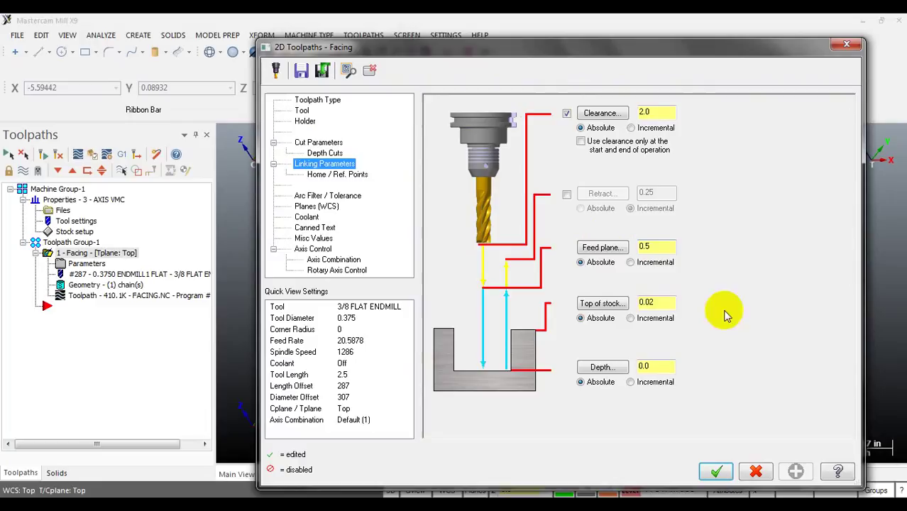
pyautogui.click(655, 368)
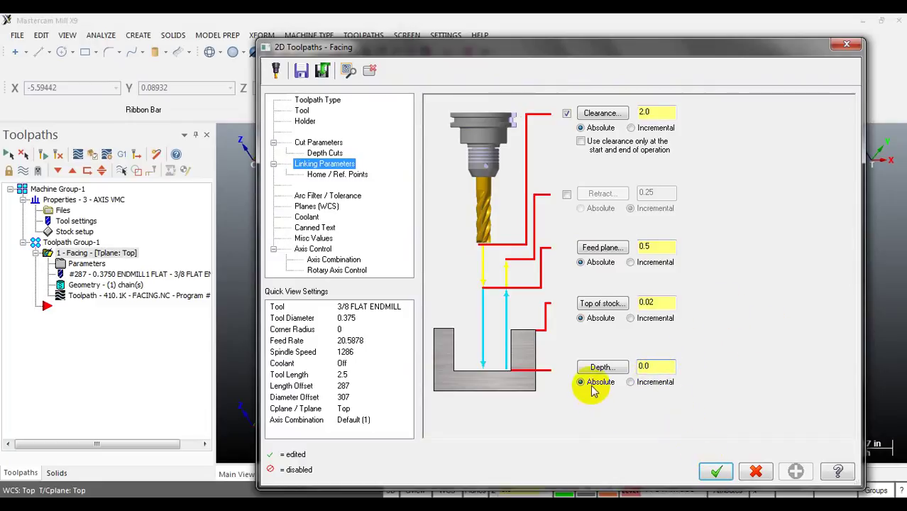
pyautogui.click(715, 471)
# Step: Hide the RECTANGULAR BLOCK and RECTANGULAR BLOCK- CHAIN levels and make only the U PART CHAIN level visible
pyautogui.moveTo(520, 340); pyautogui.dragTo(579, 285, button='middle')
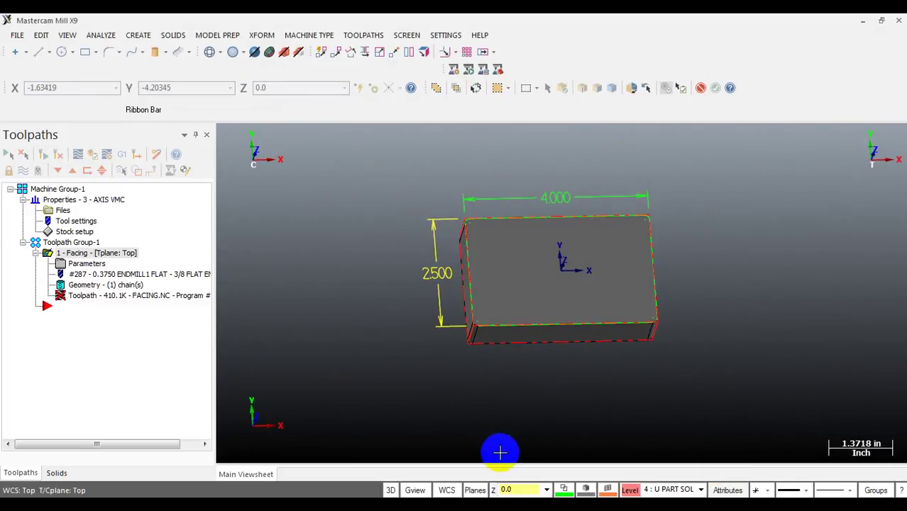
pyautogui.hotkey('alt', 'z')
pyautogui.click(71, 75)
pyautogui.click(71, 63)
pyautogui.click(70, 86)
pyautogui.click(71, 97)
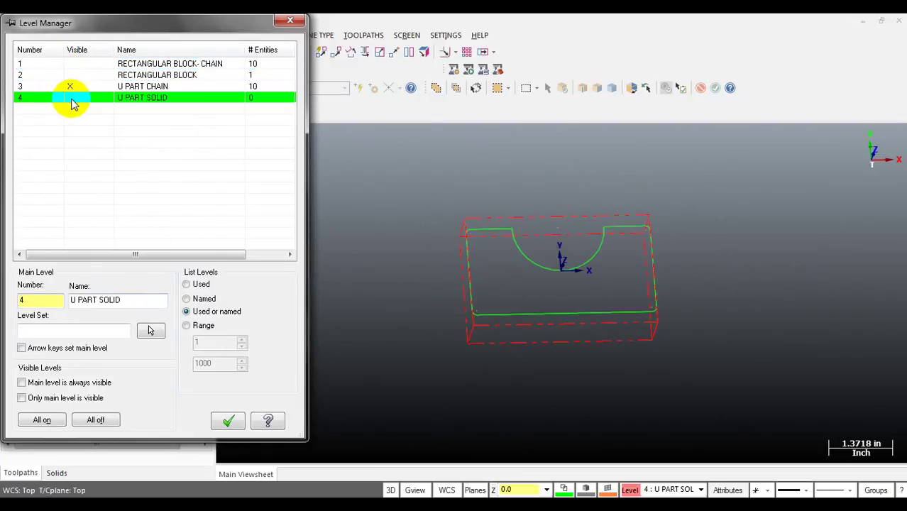
pyautogui.click(228, 420)
# Step: Rechain the facing geometry to the wireframe outline of the U part and regenerate the toolpath
pyautogui.moveTo(534, 288); pyautogui.dragTo(512, 273, button='middle')
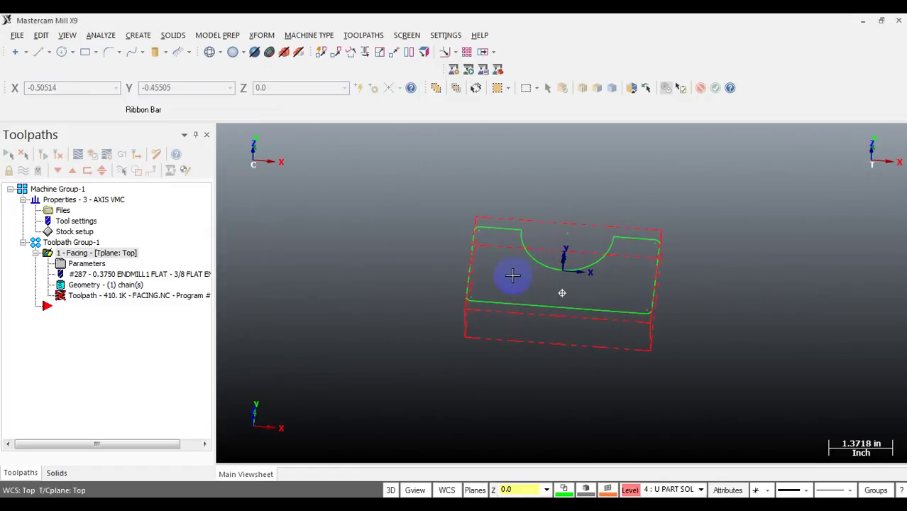
pyautogui.click(83, 285)
pyautogui.rightClick(63, 188)
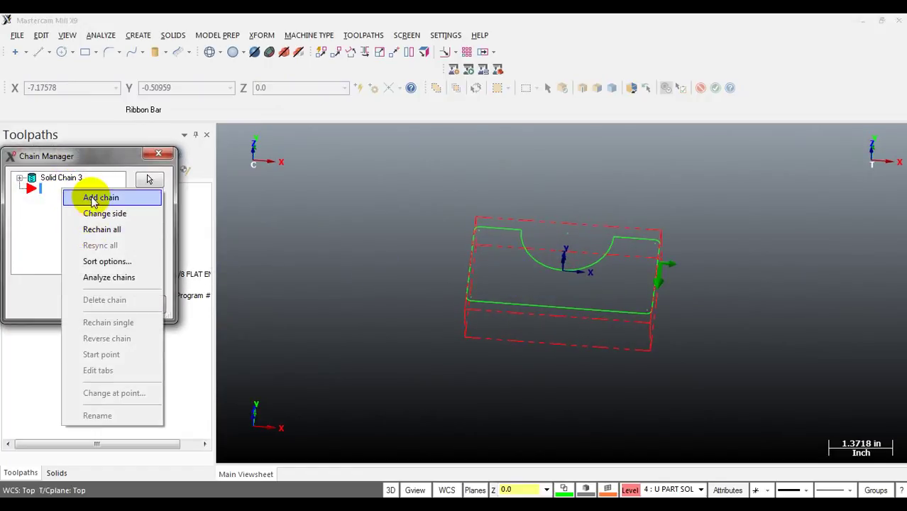
pyautogui.click(100, 229)
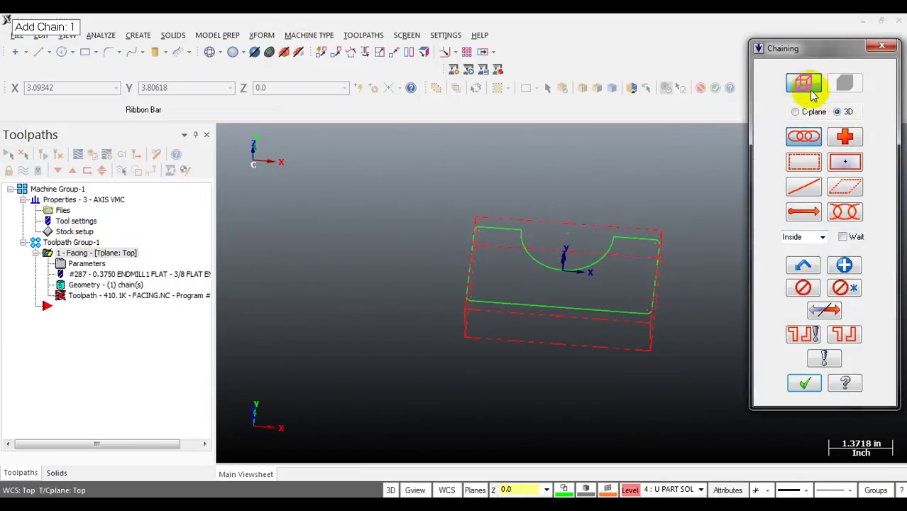
pyautogui.click(635, 243)
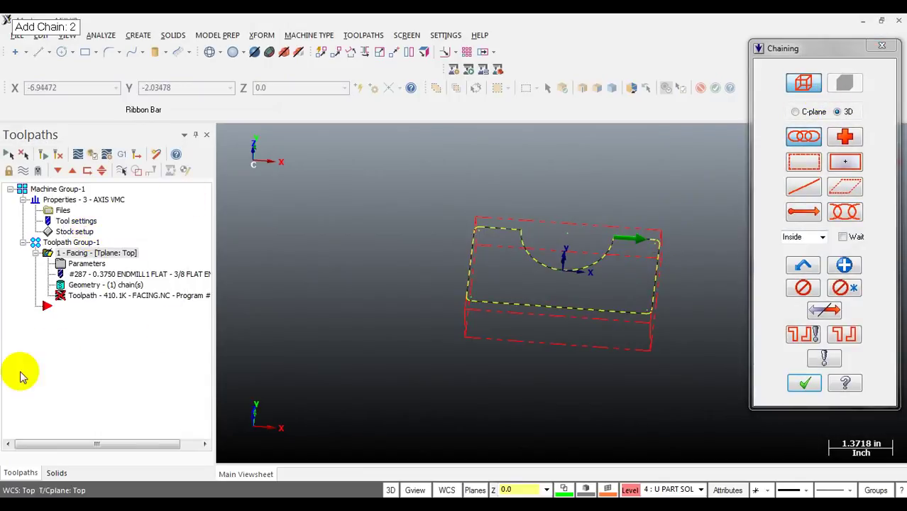
pyautogui.click(802, 381)
pyautogui.click(106, 301)
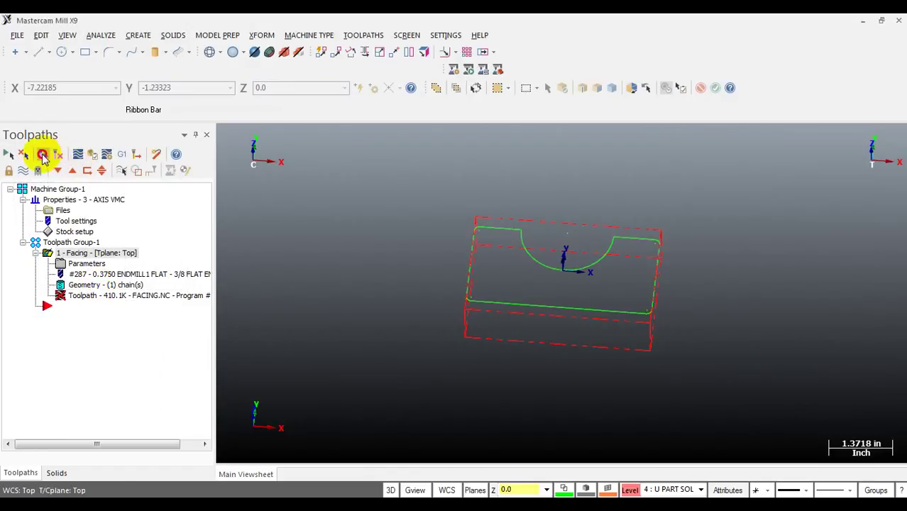
pyautogui.click(42, 156)
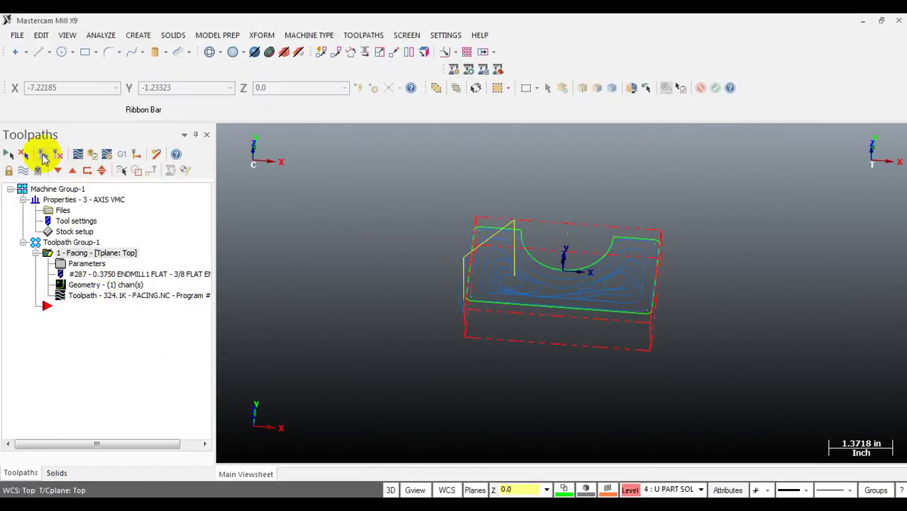
# Step: Backplot the facing on the U-shaped chain with the tool's swept area displayed to examine its coverage
pyautogui.hotkey('alt', 'b')
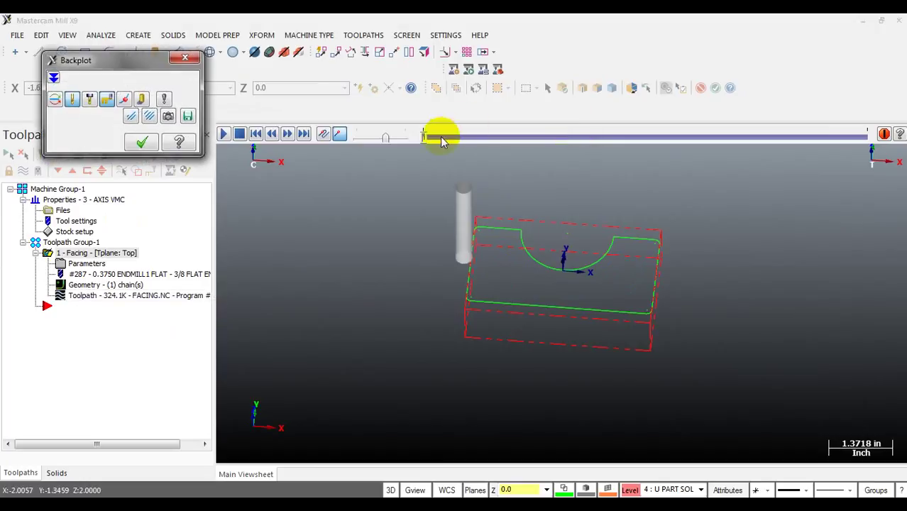
pyautogui.moveTo(423, 138); pyautogui.dragTo(550, 136)
pyautogui.click(141, 99)
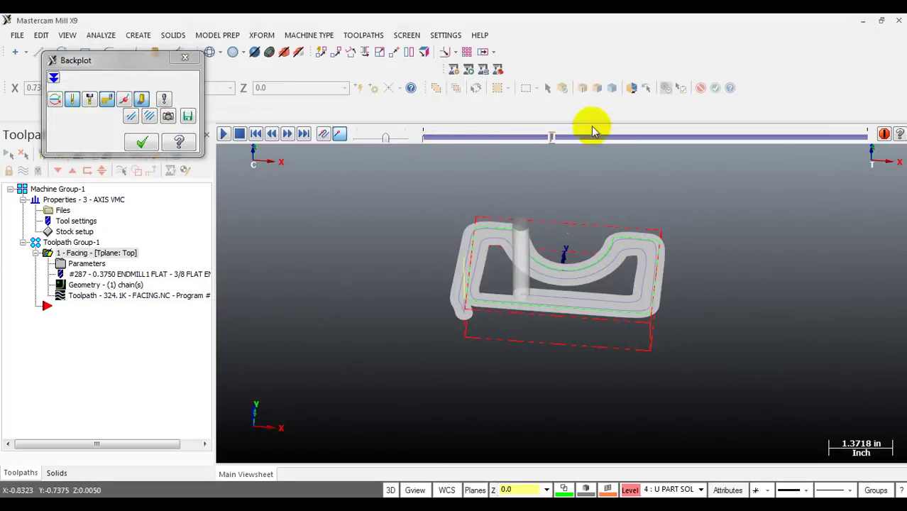
pyautogui.moveTo(549, 136); pyautogui.dragTo(639, 146)
pyautogui.click(141, 142)
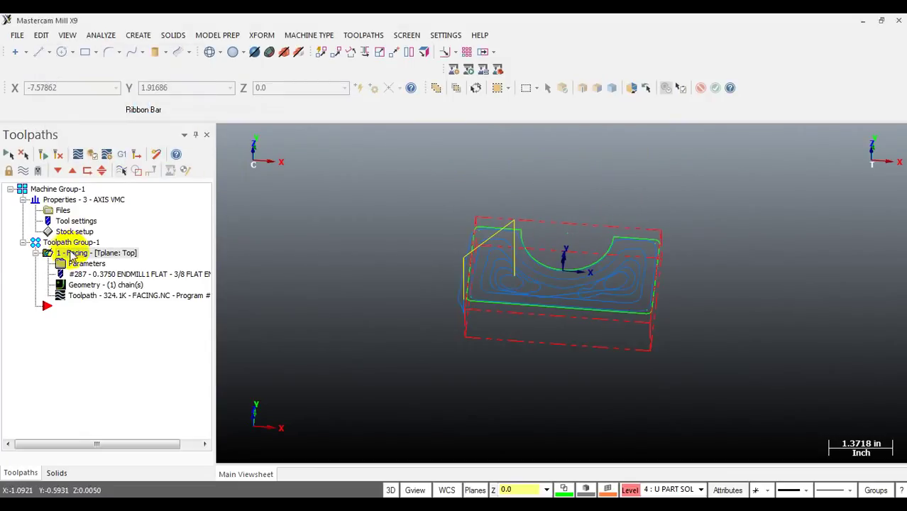
# Step: Change the facing's cut style to Zigzag and regenerate the toolpath
pyautogui.click(76, 267)
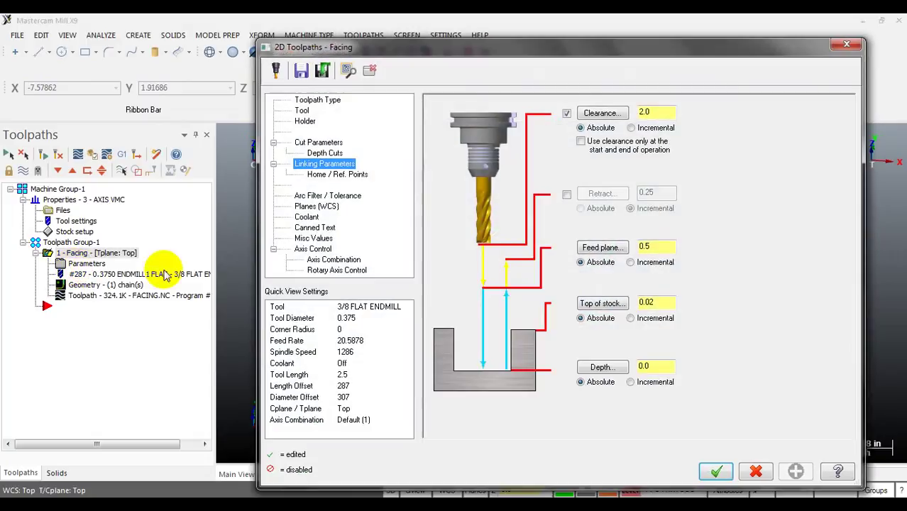
pyautogui.click(302, 110)
pyautogui.click(305, 143)
pyautogui.click(576, 124)
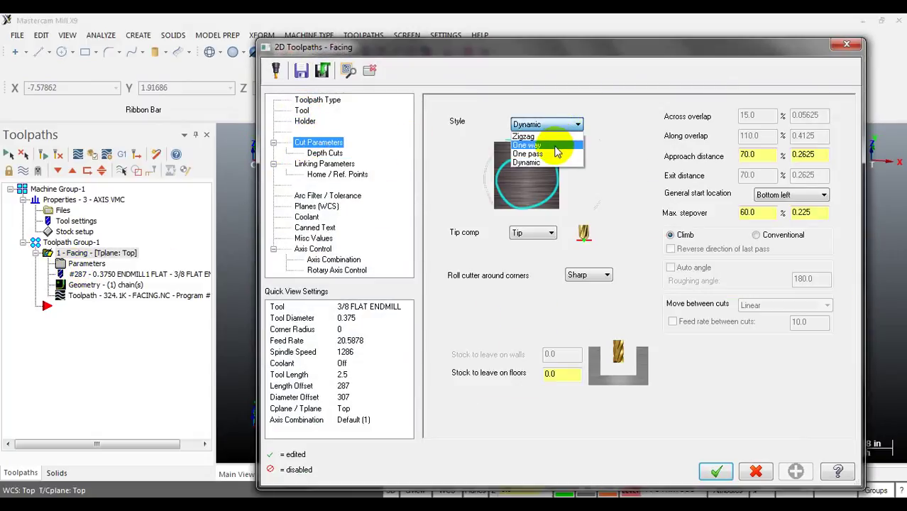
pyautogui.click(523, 136)
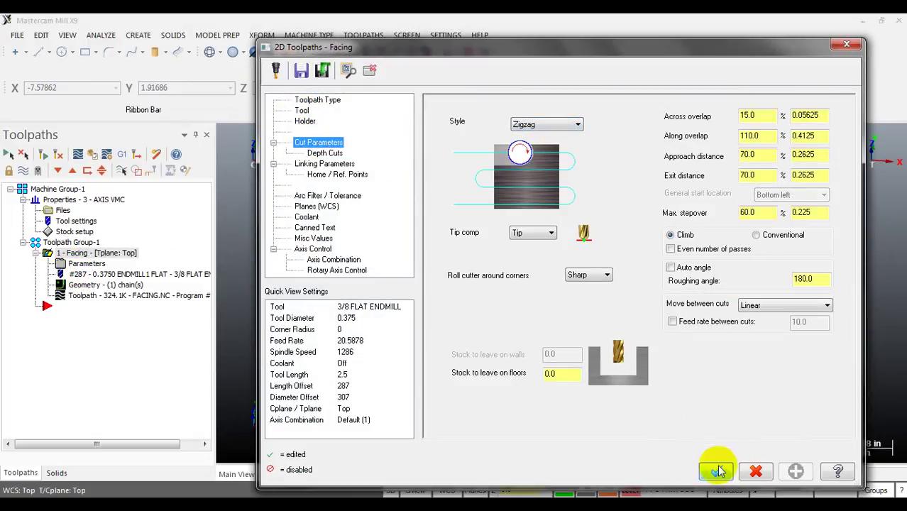
pyautogui.click(715, 471)
pyautogui.click(58, 157)
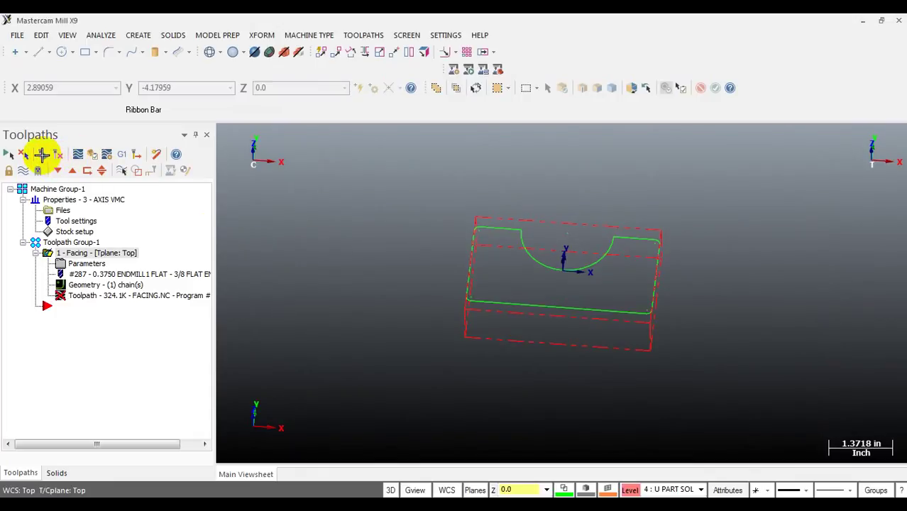
# Step: Backplot the zigzag facing on the U-shaped chain and examine how the tool passes cover the stock
pyautogui.click(82, 304)
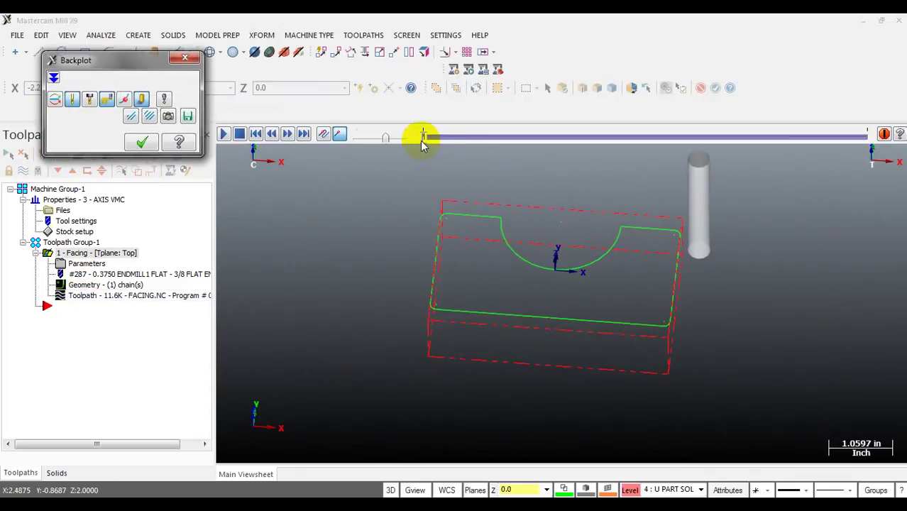
pyautogui.click(426, 141)
pyautogui.moveTo(435, 140); pyautogui.dragTo(454, 163)
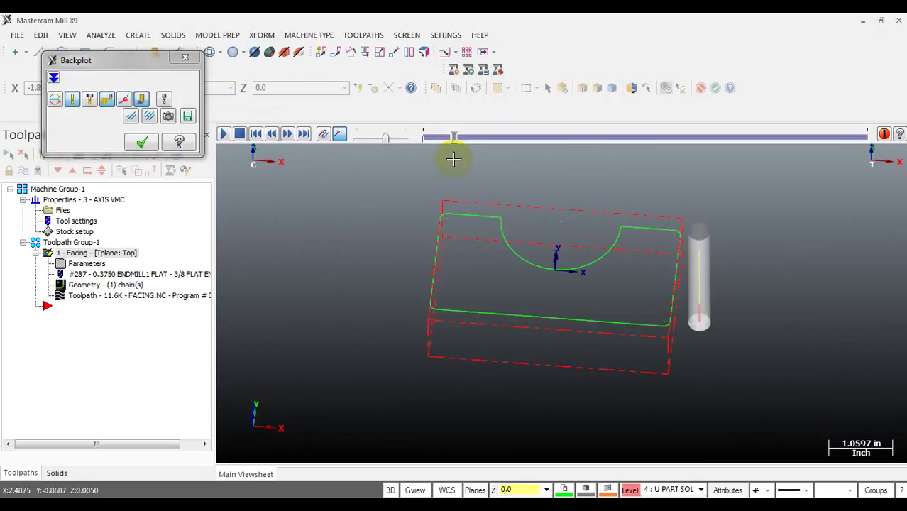
pyautogui.moveTo(492, 193)
pyautogui.mouseDown(button='middle')
pyautogui.moveTo(541, 286)
pyautogui.moveTo(587, 278)
pyautogui.moveTo(597, 308)
pyautogui.moveTo(565, 251)
pyautogui.mouseUp(button='middle')
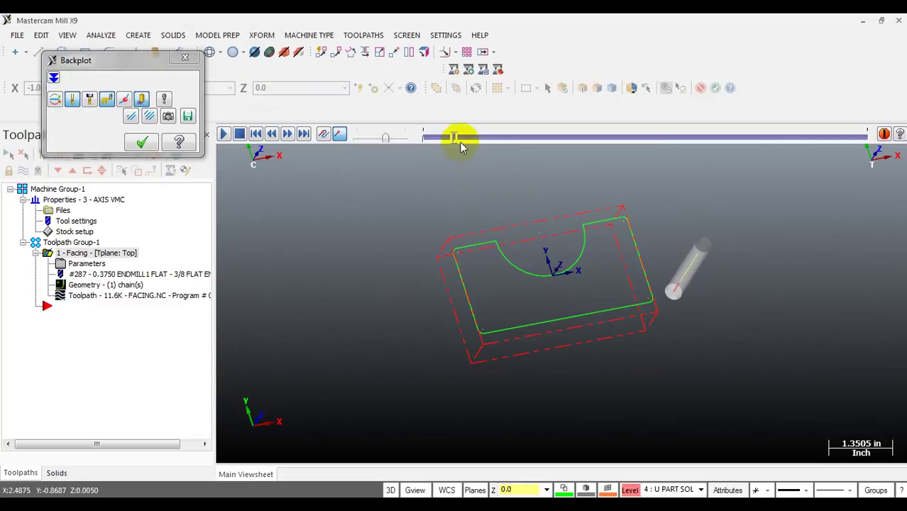
pyautogui.moveTo(455, 136); pyautogui.dragTo(565, 163)
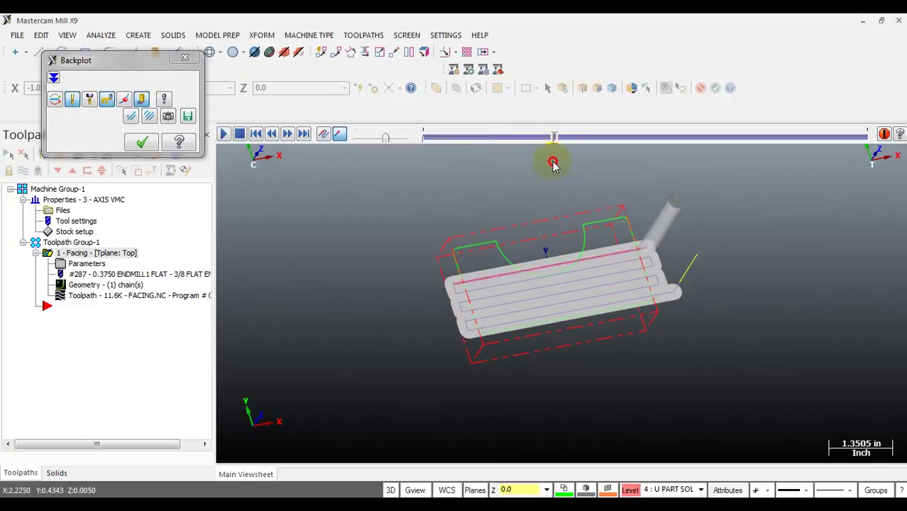
pyautogui.scroll(5, 522, 304)
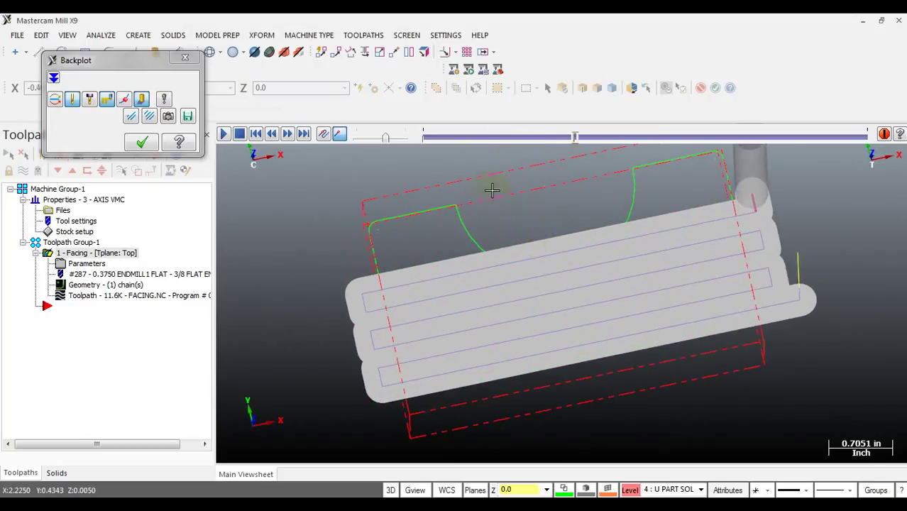
pyautogui.moveTo(511, 217); pyautogui.dragTo(571, 218, button='middle')
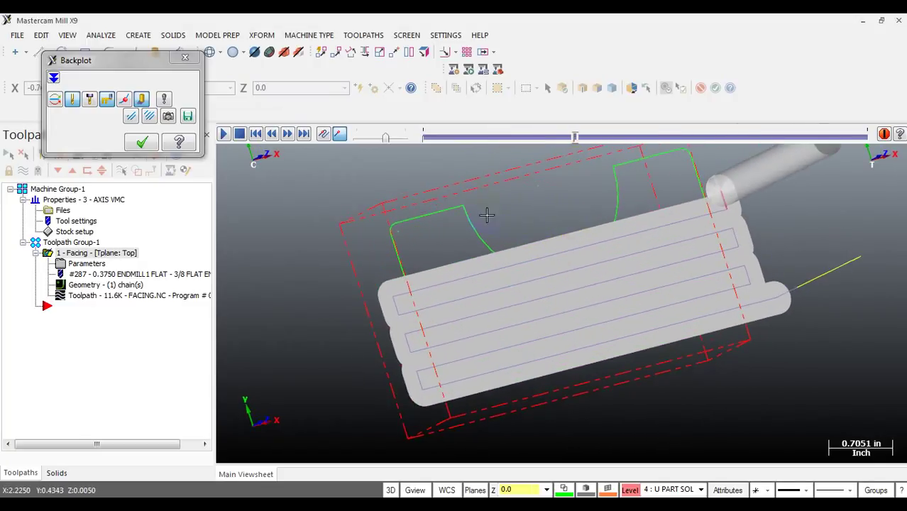
pyautogui.moveTo(573, 281); pyautogui.dragTo(659, 205, button='middle')
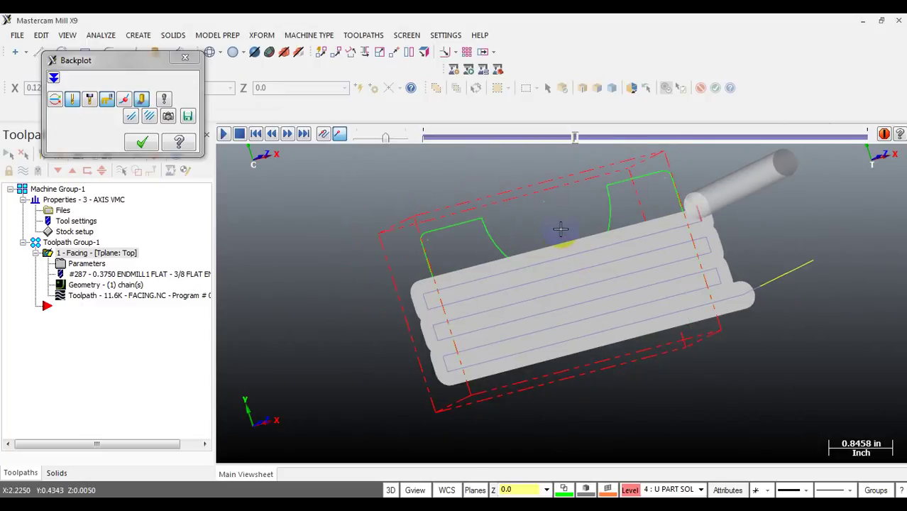
pyautogui.moveTo(573, 139); pyautogui.dragTo(722, 147)
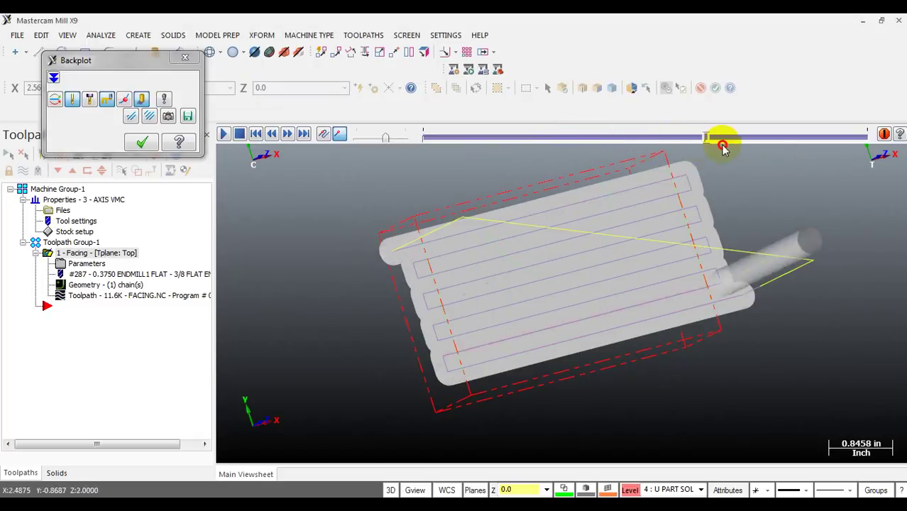
pyautogui.click(141, 142)
# Step: Switch the facing's cut style to One way and regenerate the toolpath
pyautogui.click(95, 263)
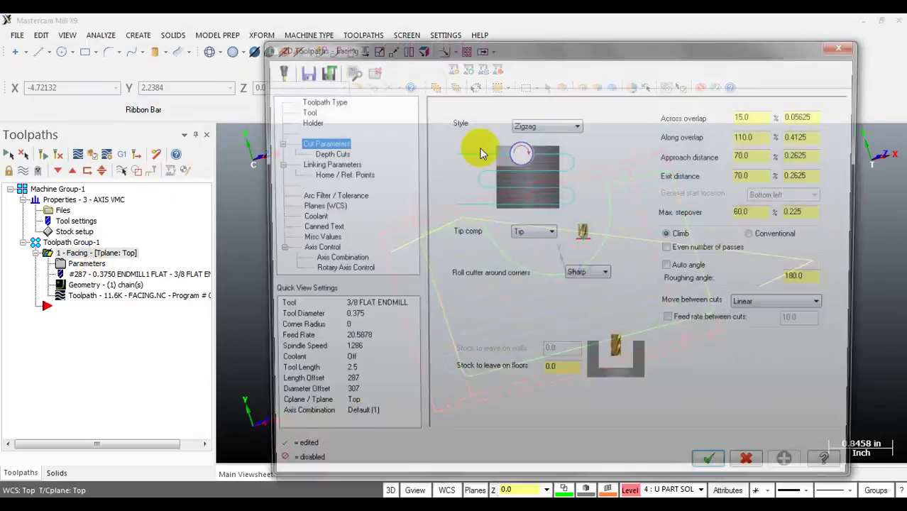
pyautogui.click(532, 124)
pyautogui.click(535, 146)
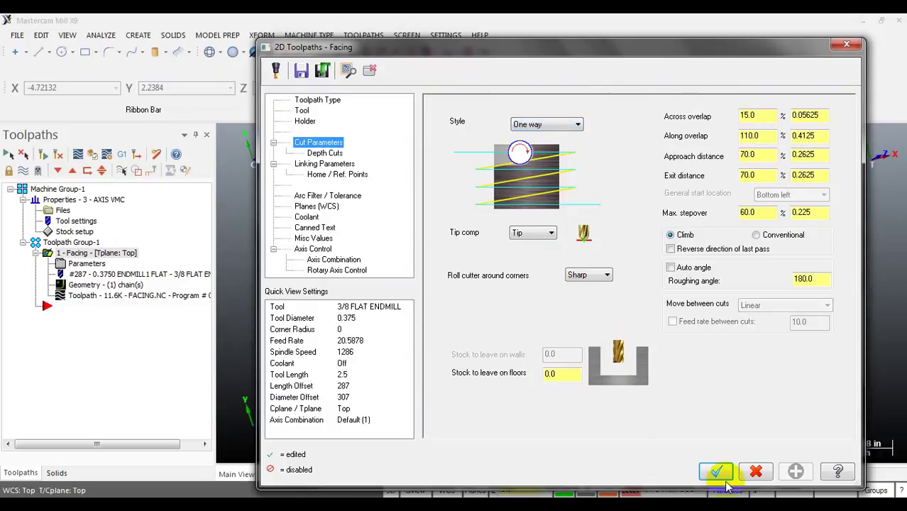
pyautogui.click(714, 471)
pyautogui.click(44, 156)
# Step: Backplot the one-way facing to examine its cutting passes and rapid return moves over the U part
pyautogui.click(73, 296)
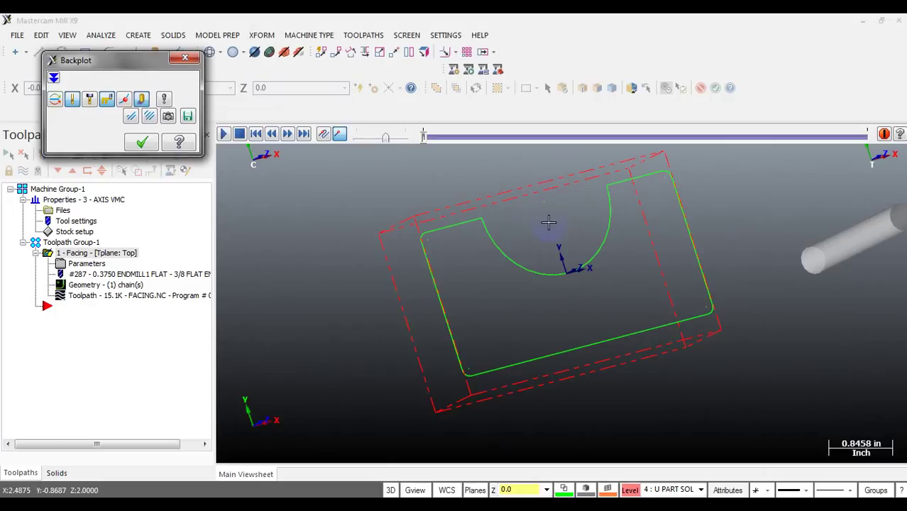
pyautogui.moveTo(423, 136); pyautogui.dragTo(616, 136)
pyautogui.moveTo(511, 264); pyautogui.dragTo(266, 194, button='middle')
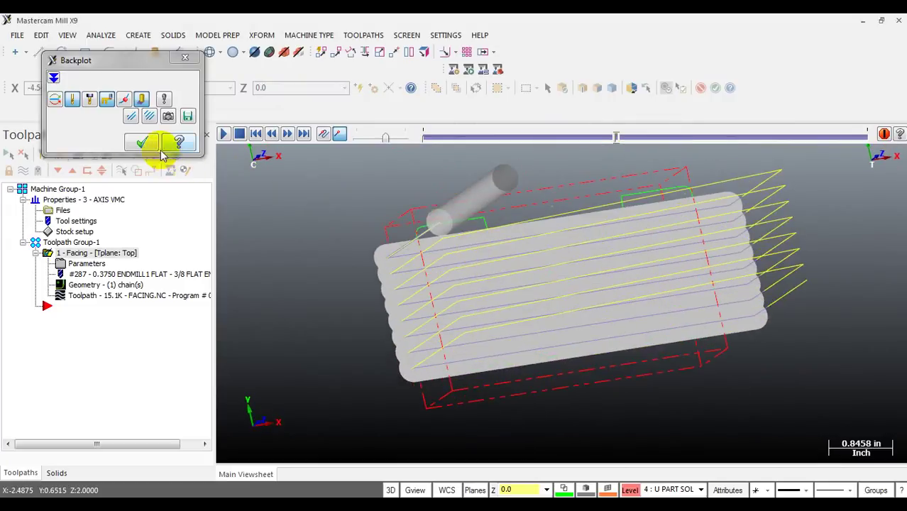
pyautogui.click(142, 142)
# Step: Set the facing's cut style back to Dynamic and regenerate the toolpath
pyautogui.click(70, 267)
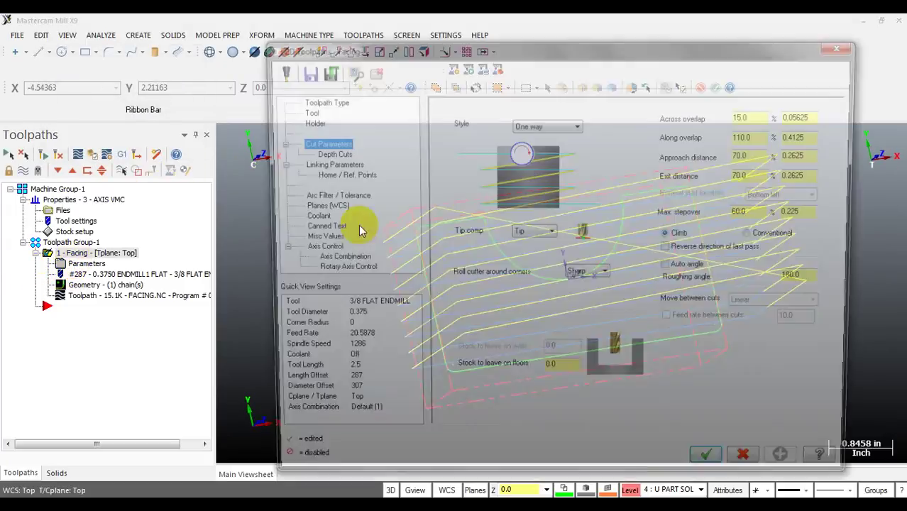
pyautogui.click(576, 125)
pyautogui.click(552, 163)
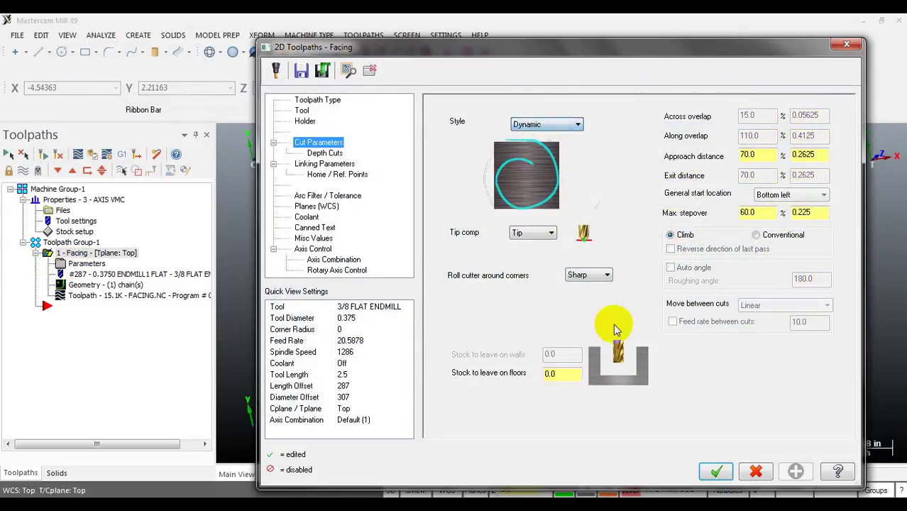
pyautogui.click(711, 471)
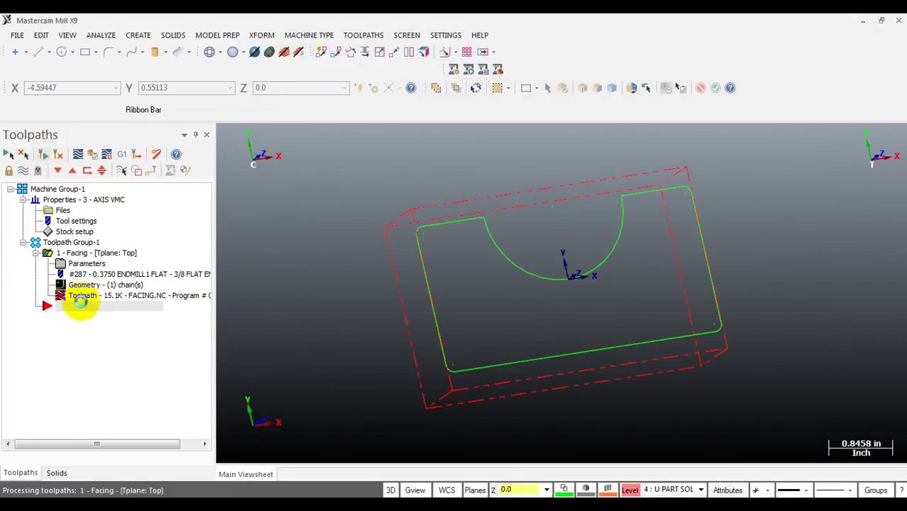
# Step: Backplot the dynamic facing along the U-shaped outline and examine its coverage and entry and exit moves from an angled view
pyautogui.hotkey('alt', 't')
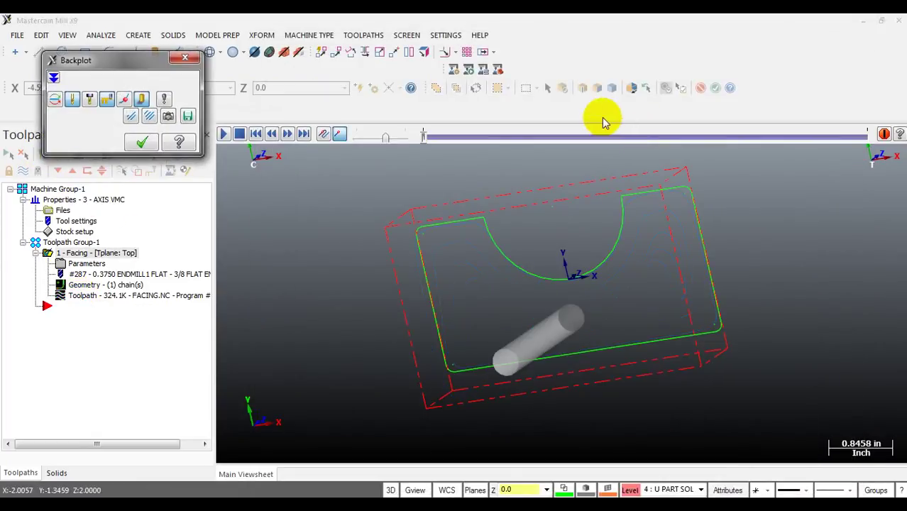
pyautogui.moveTo(422, 136); pyautogui.dragTo(594, 137)
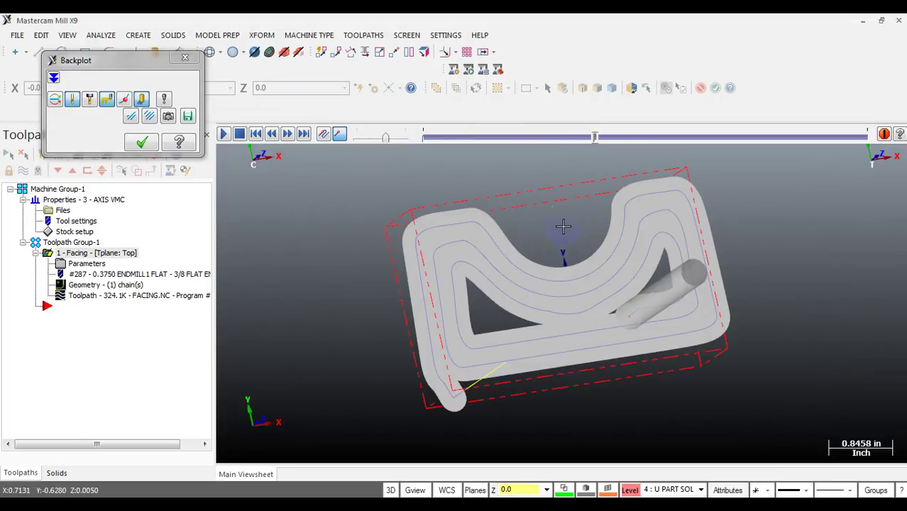
pyautogui.moveTo(591, 135); pyautogui.dragTo(791, 136)
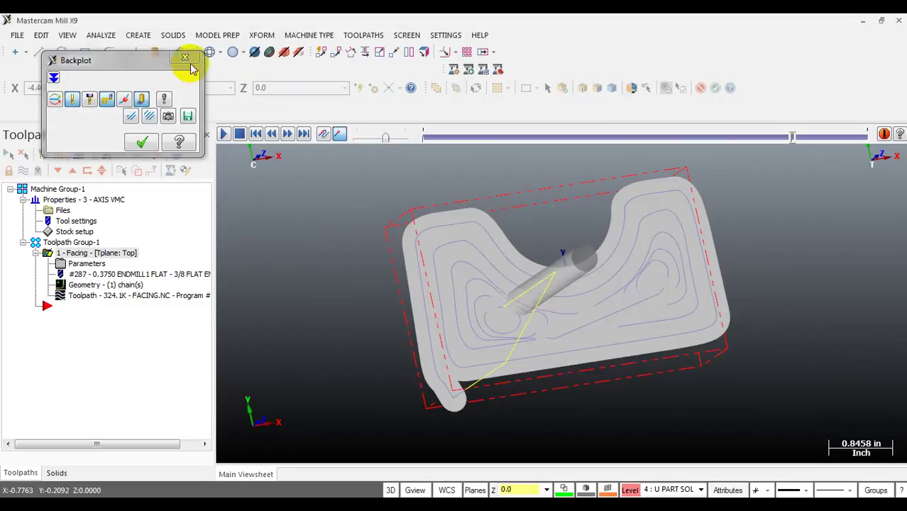
pyautogui.click(185, 57)
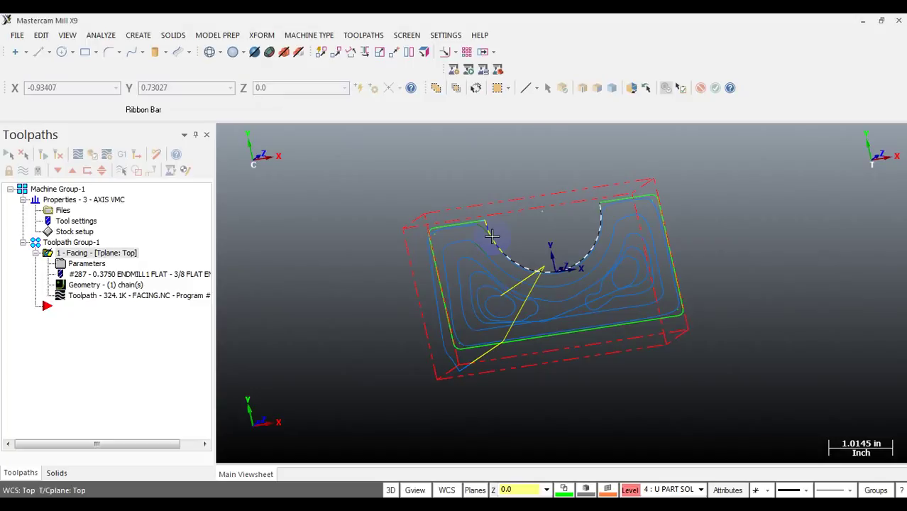
pyautogui.moveTo(492, 236)
pyautogui.mouseDown(button='middle')
pyautogui.moveTo(621, 287)
pyautogui.moveTo(555, 356)
pyautogui.moveTo(551, 308)
pyautogui.moveTo(583, 328)
pyautogui.mouseUp(button='middle')
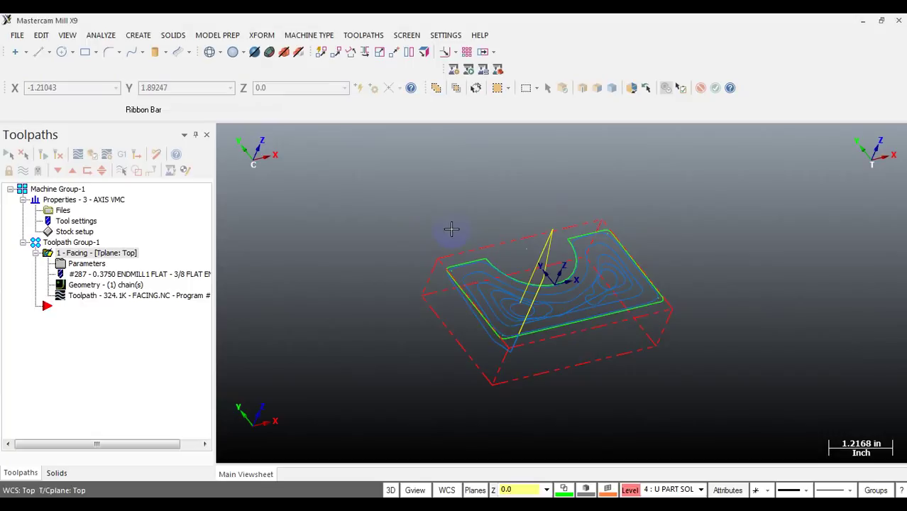
pyautogui.moveTo(451, 228)
pyautogui.mouseDown(button='middle')
pyautogui.moveTo(478, 237)
pyautogui.moveTo(399, 282)
pyautogui.moveTo(481, 235)
pyautogui.moveTo(602, 236)
pyautogui.mouseUp(button='middle')
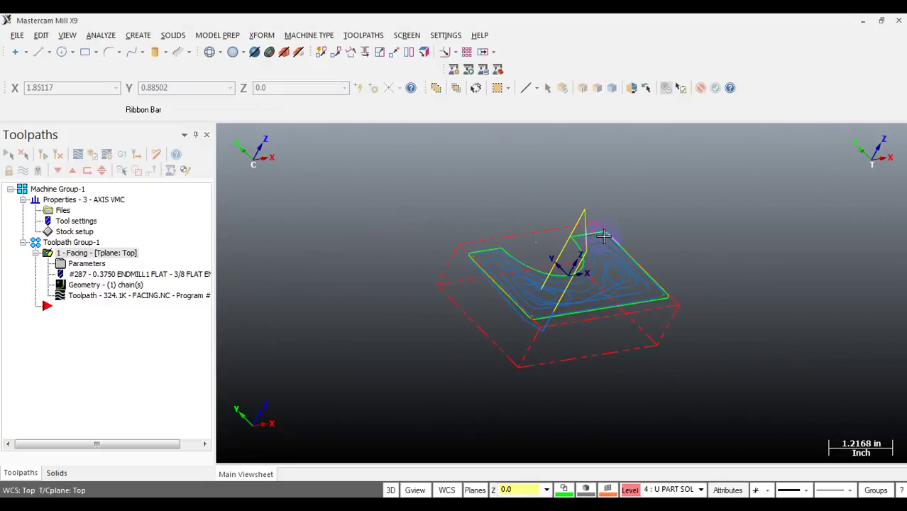
pyautogui.hotkey('alt', 't')
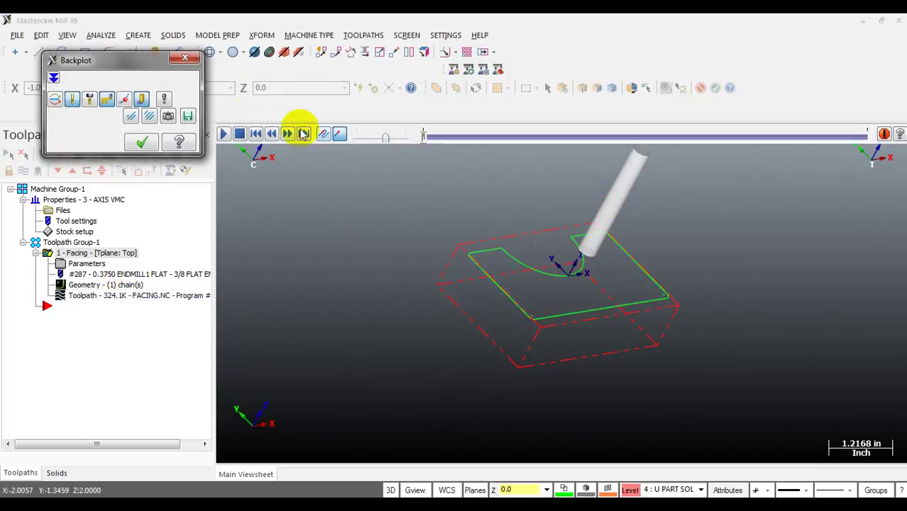
pyautogui.click(186, 58)
pyautogui.moveTo(742, 328)
pyautogui.mouseDown(button='middle')
pyautogui.moveTo(712, 326)
pyautogui.moveTo(627, 361)
pyautogui.moveTo(699, 354)
pyautogui.moveTo(652, 318)
pyautogui.moveTo(553, 330)
pyautogui.moveTo(546, 308)
pyautogui.moveTo(732, 303)
pyautogui.mouseUp(button='middle')
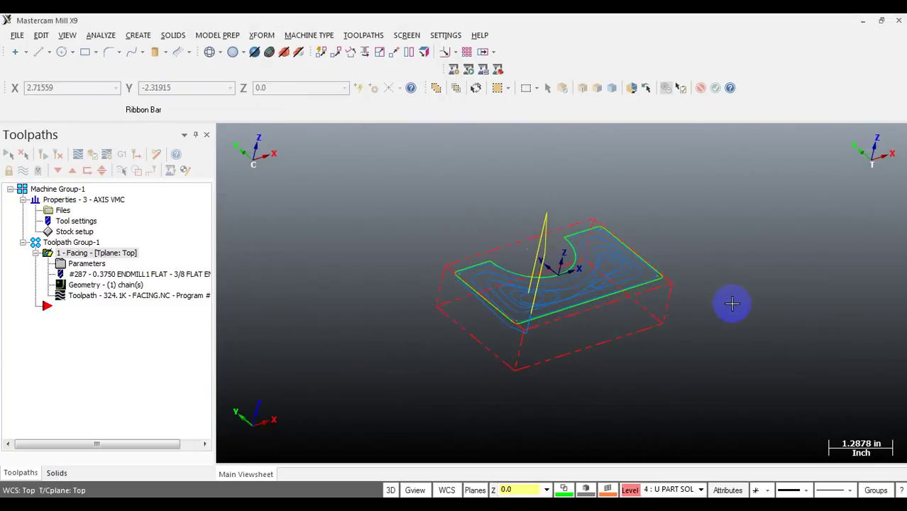